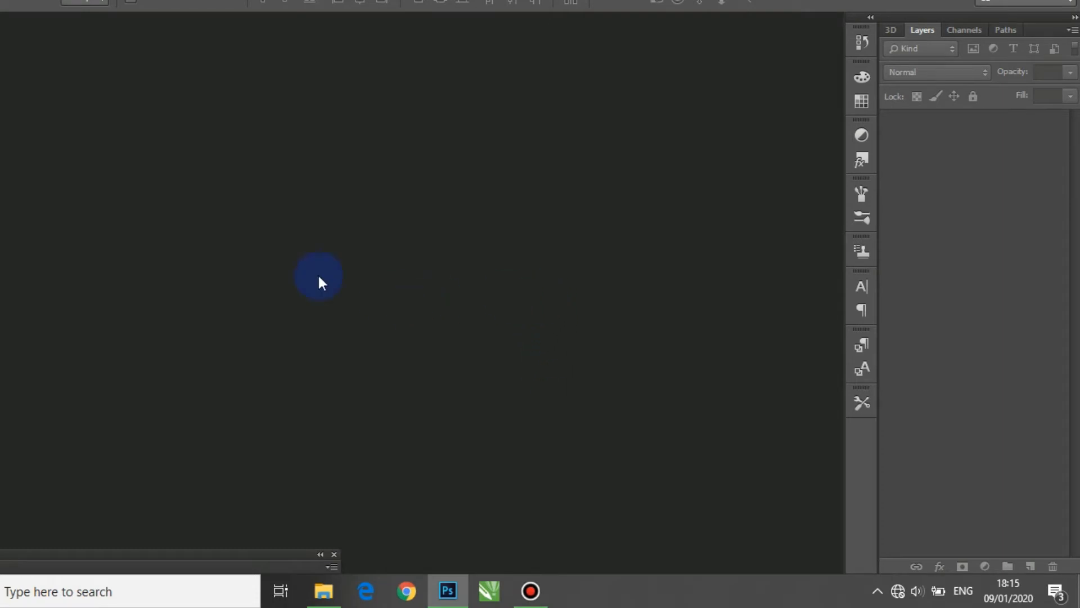
Step: Open the hand photo IMG_20190728_182426.jpg from the BAHAN folder and dock its window as a tab
click(41, 12)
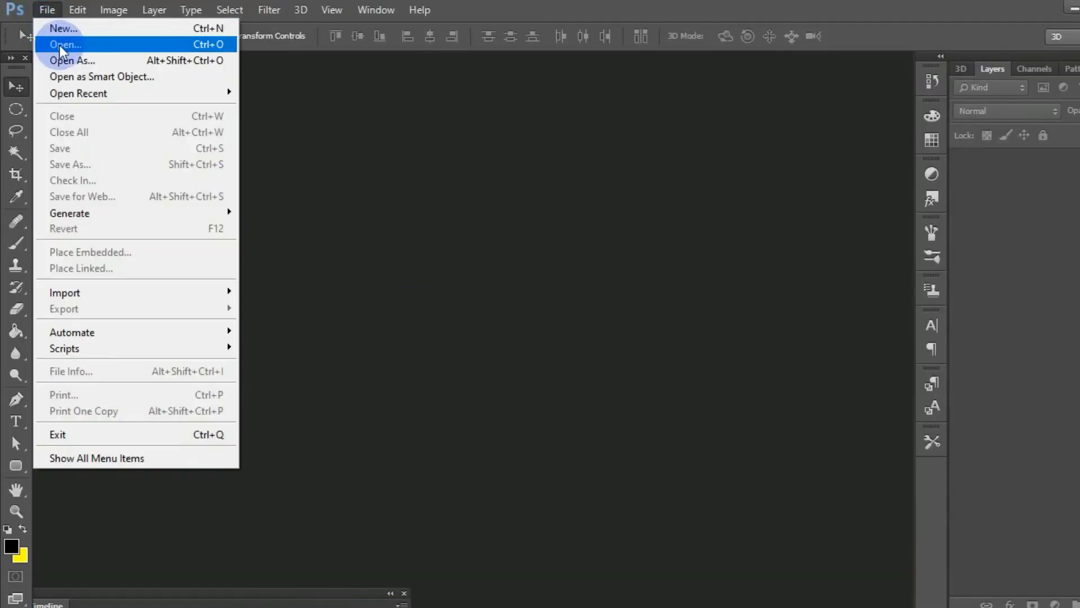
click(61, 46)
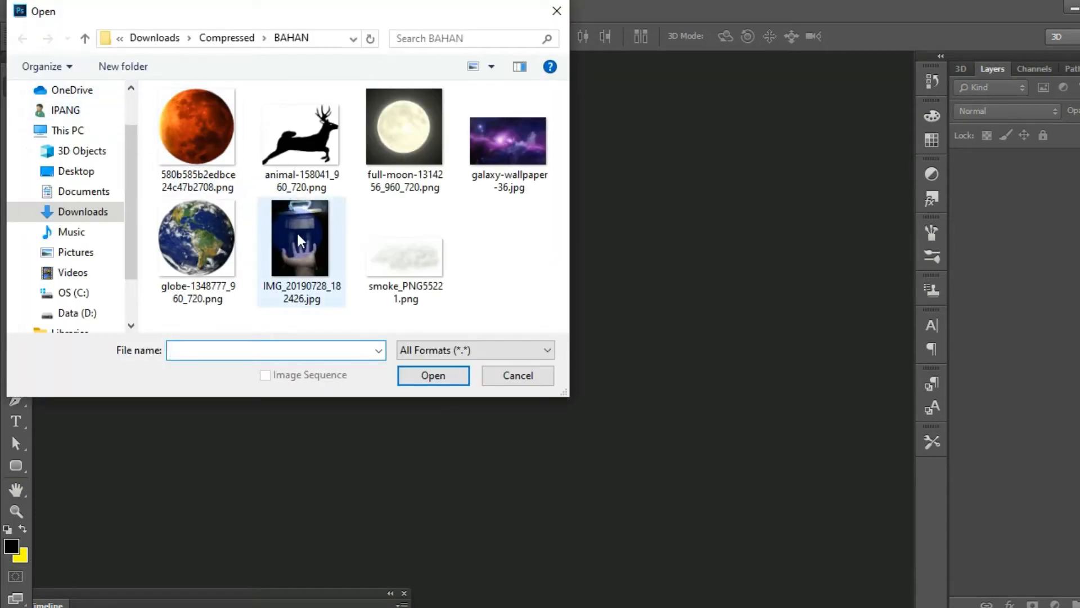
click(298, 239)
click(423, 376)
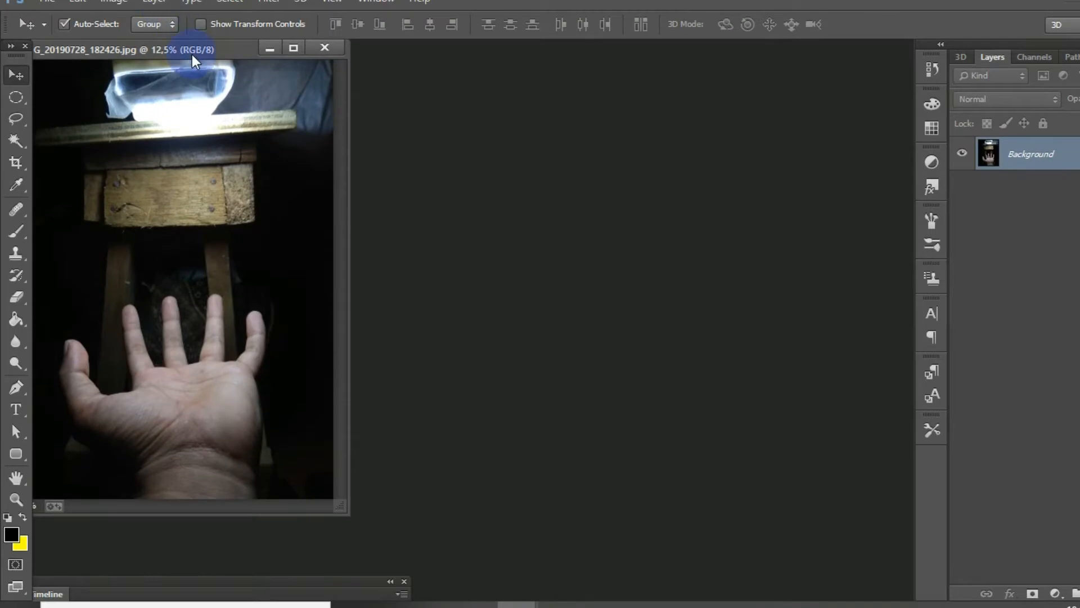
drag(195, 61, 319, 51)
scroll(407, 274, down, 3)
scroll(408, 274, up, 3)
scroll(408, 274, down, 3)
scroll(408, 274, up, 3)
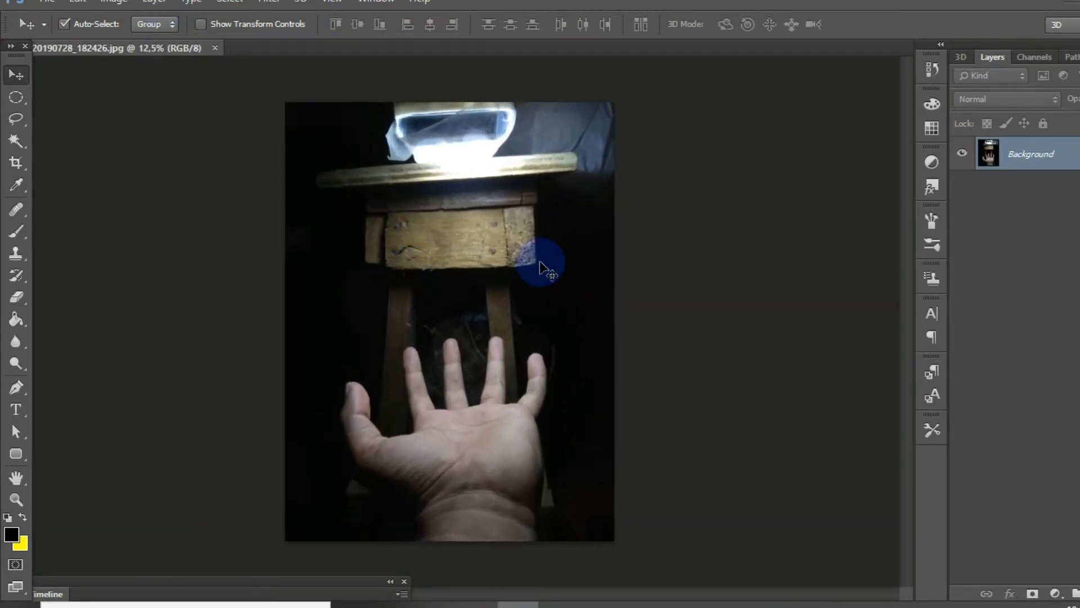
scroll(431, 256, down, 2)
scroll(430, 258, up, 3)
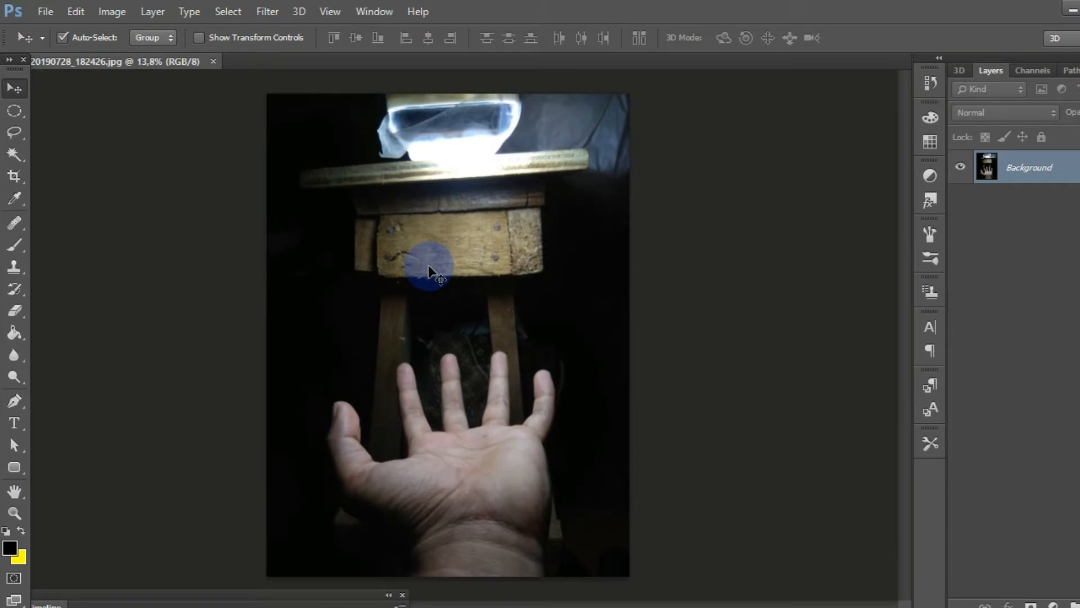
scroll(428, 265, down, 2)
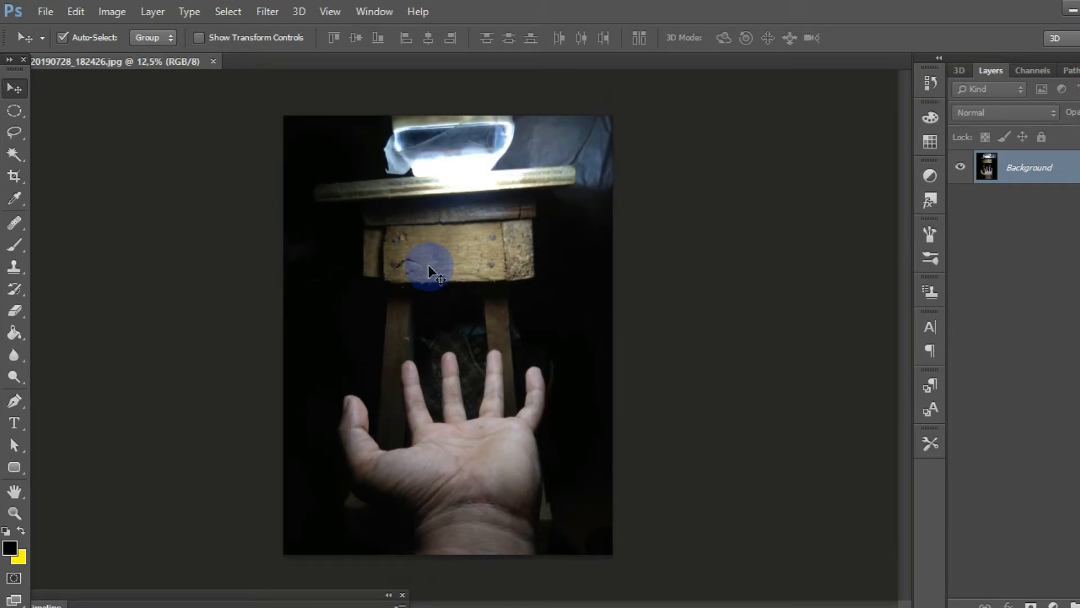
scroll(349, 253, up, 1)
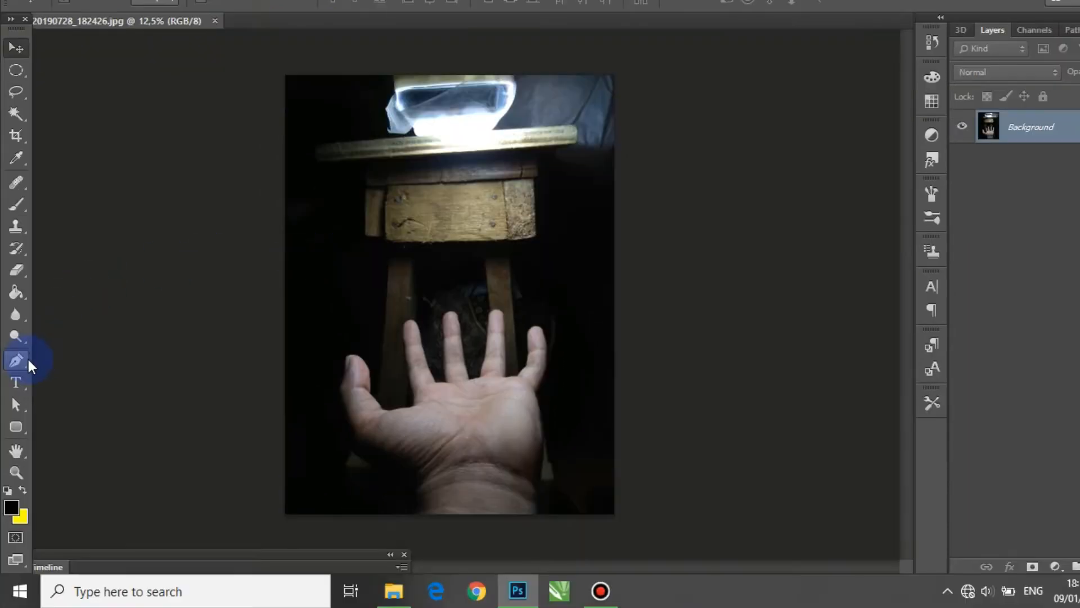
Step: Activate the Pen tool in Shape mode with fill and stroke both set to none
click(14, 401)
click(68, 400)
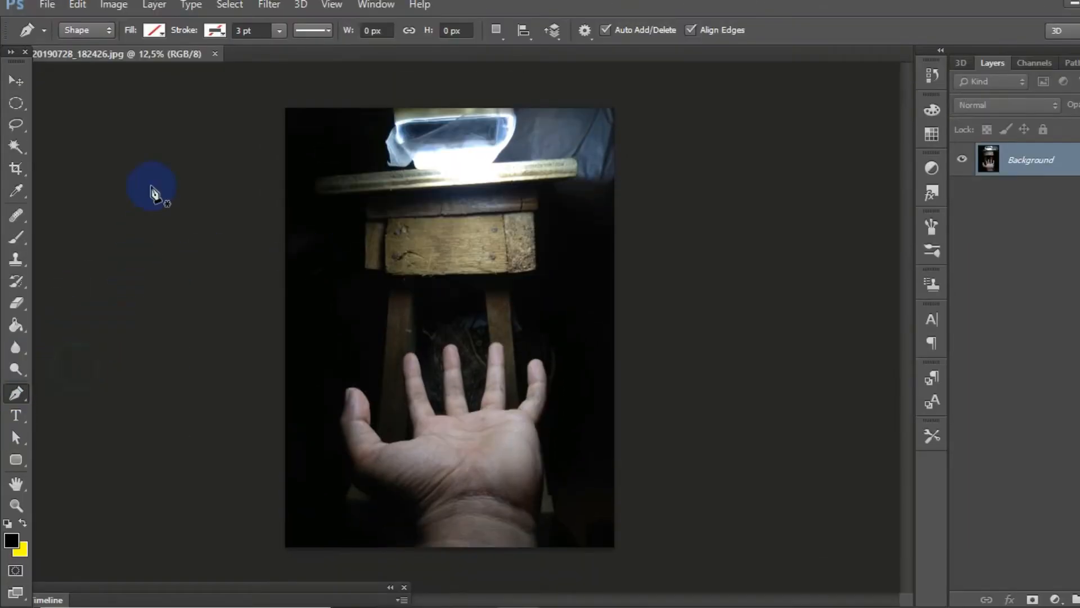
click(154, 31)
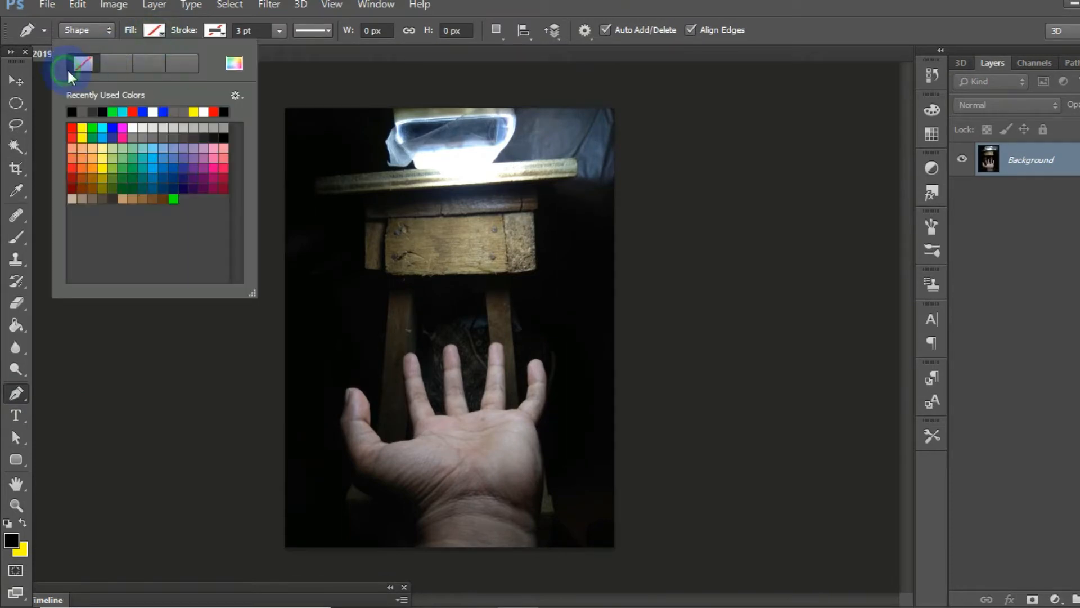
click(216, 33)
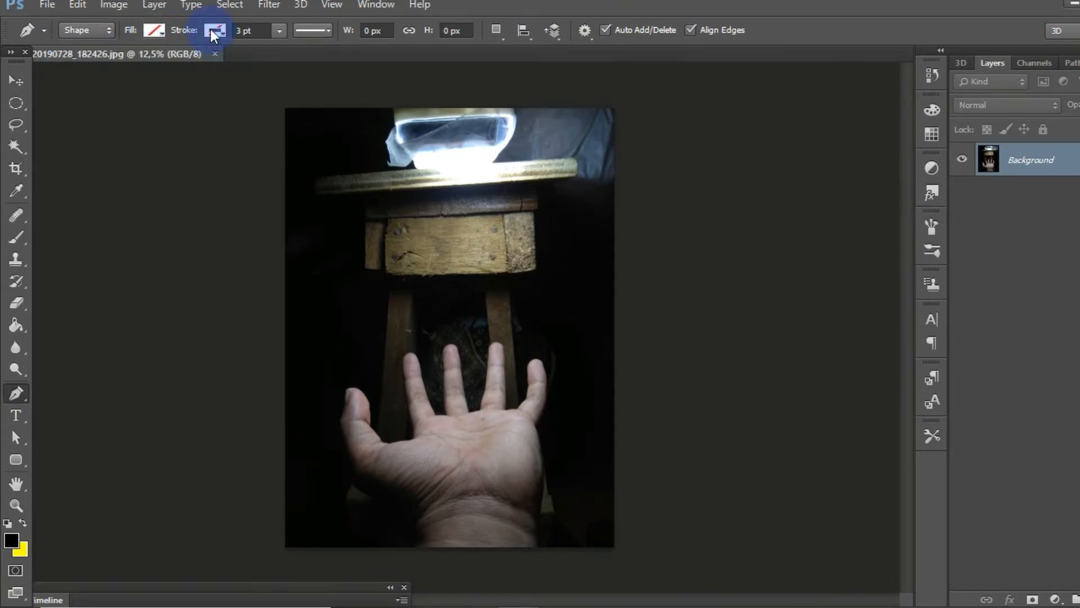
click(139, 63)
click(16, 81)
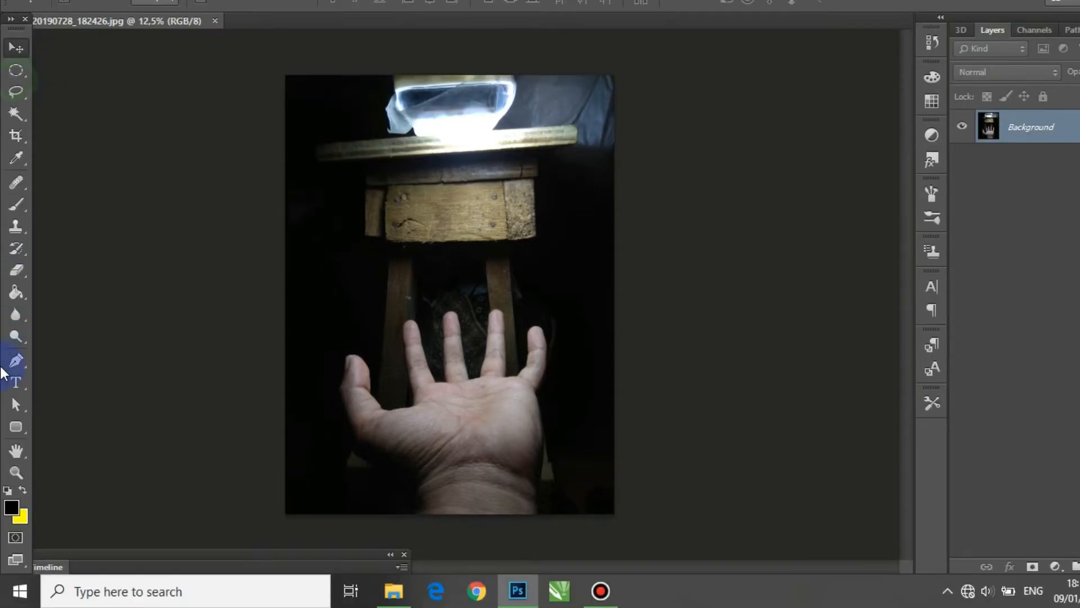
click(17, 392)
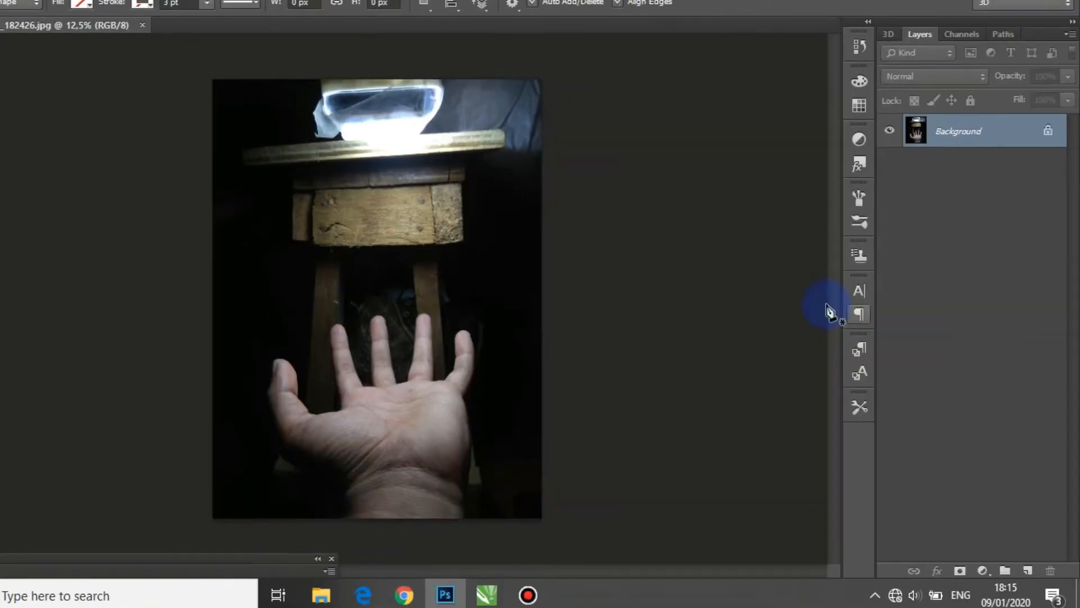
Step: Start a pen path where the wrist's left edge meets the photo's lower border and trace the hand's outer edge up to the thumb tip
scroll(426, 475, up, 4)
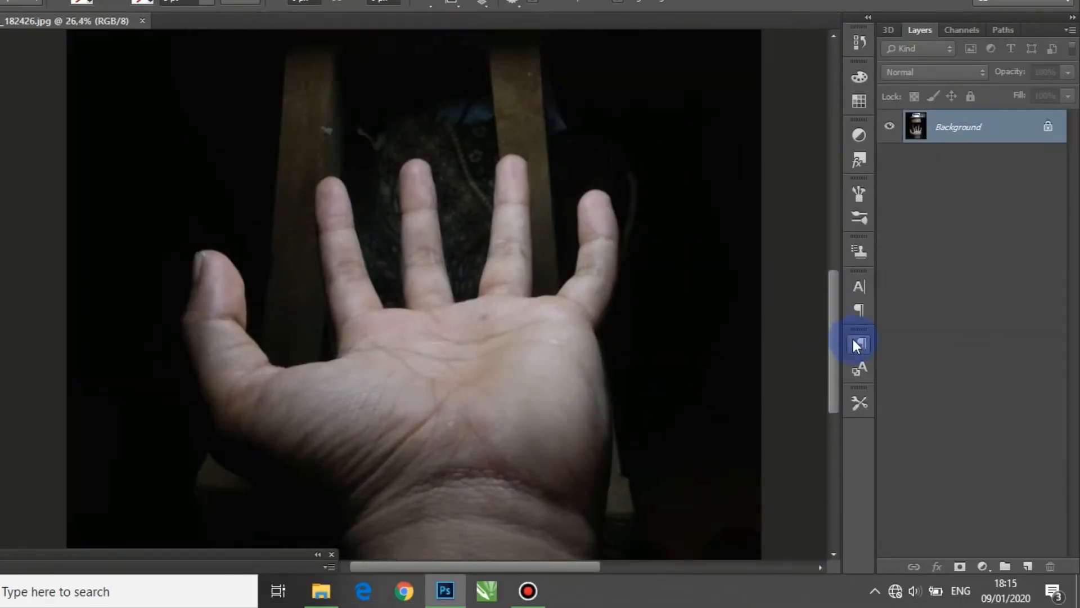
scroll(797, 374, down, 4)
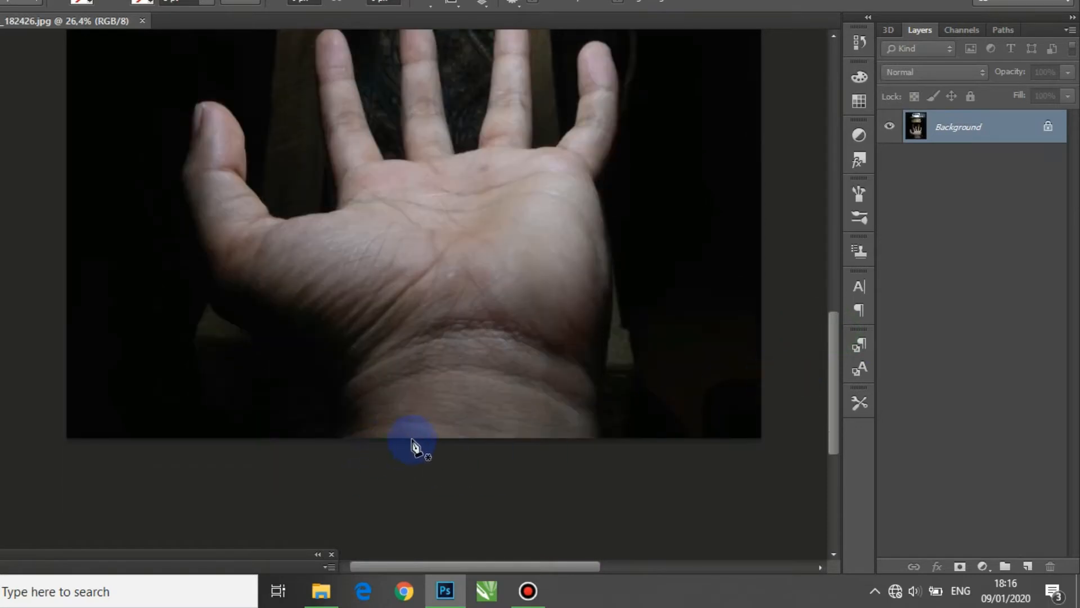
click(336, 438)
click(324, 395)
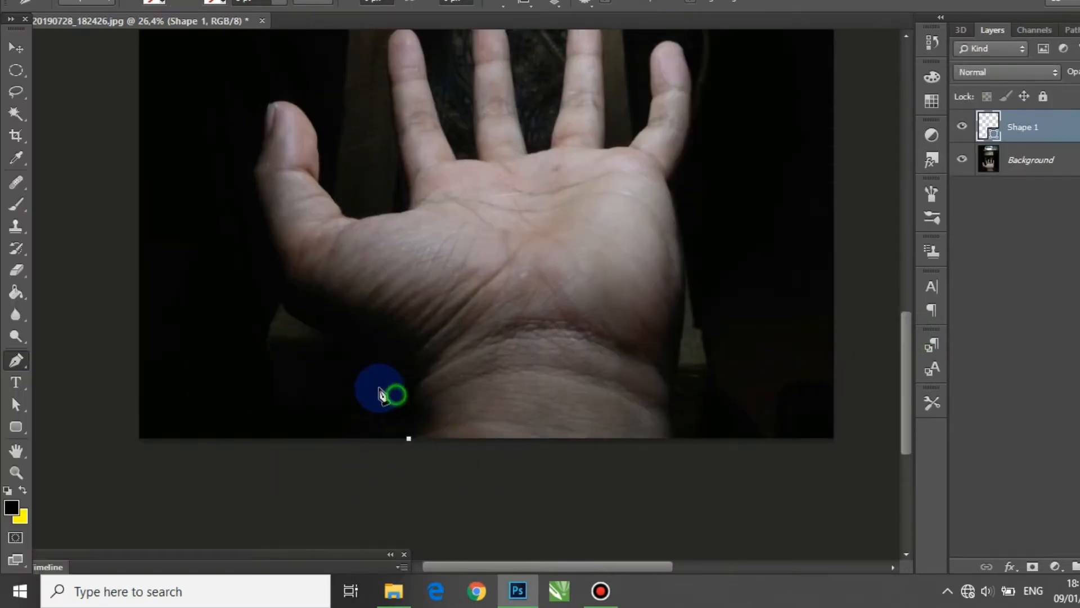
click(291, 313)
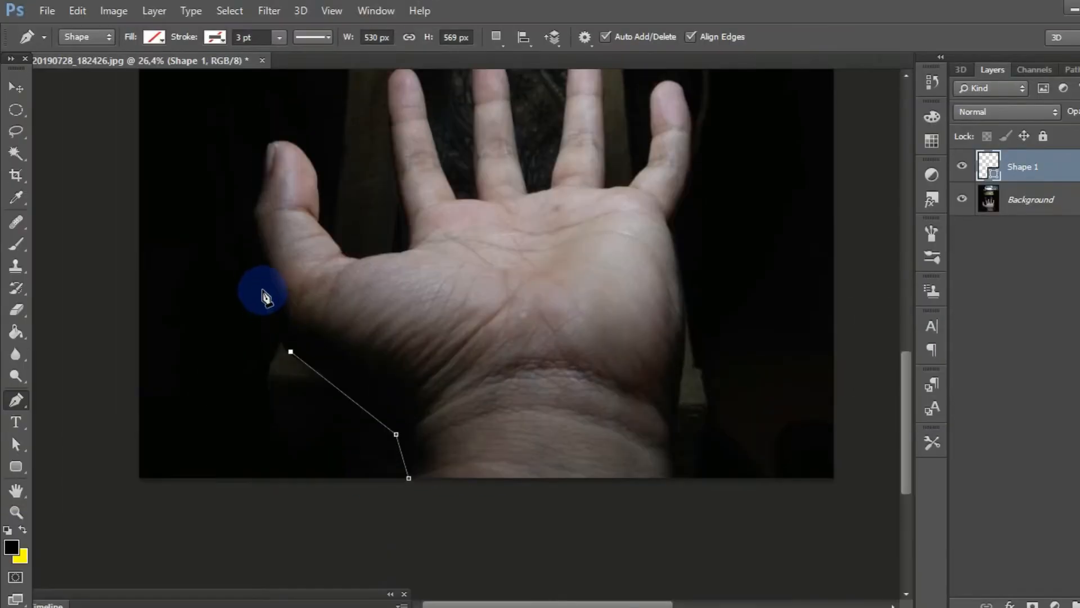
click(264, 287)
click(253, 214)
click(267, 174)
click(270, 145)
Step: Continue the path with a curve around the thumb tip, down its inner side and across to the base of the index finger
drag(310, 162, 327, 199)
alt+click(310, 162)
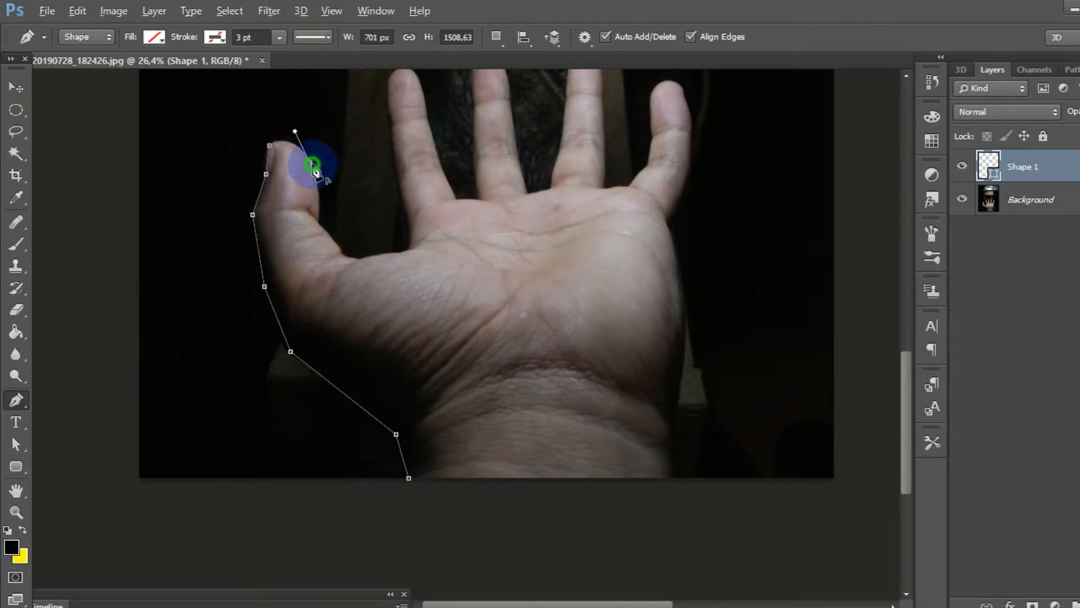
click(319, 224)
click(343, 254)
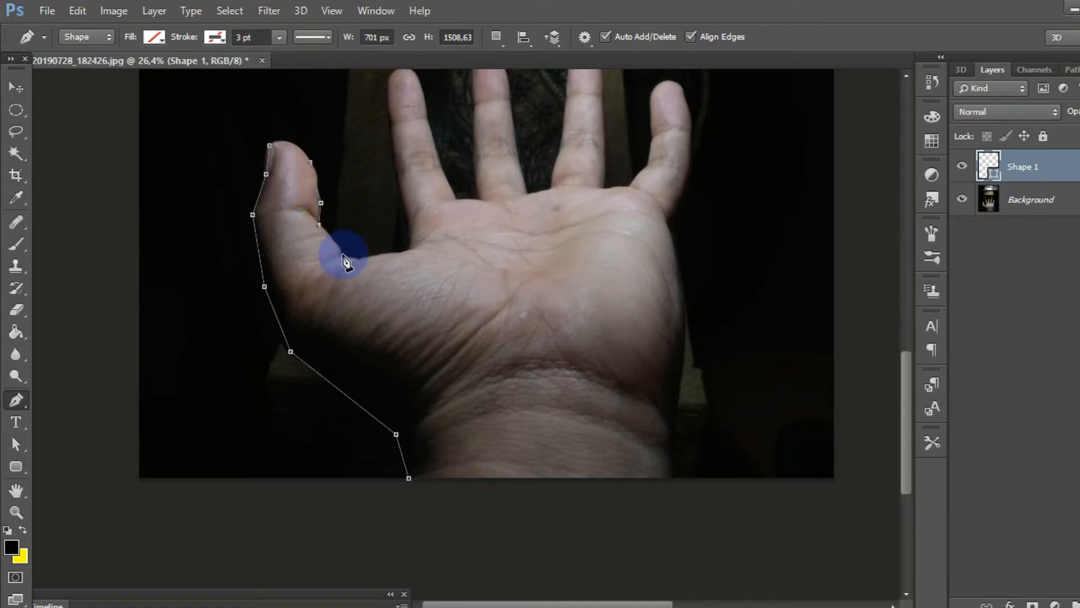
click(353, 257)
click(410, 248)
Step: Trace the path up the index finger, curve it over the fingertip and bring it down to the gap before the middle finger
click(391, 122)
click(389, 83)
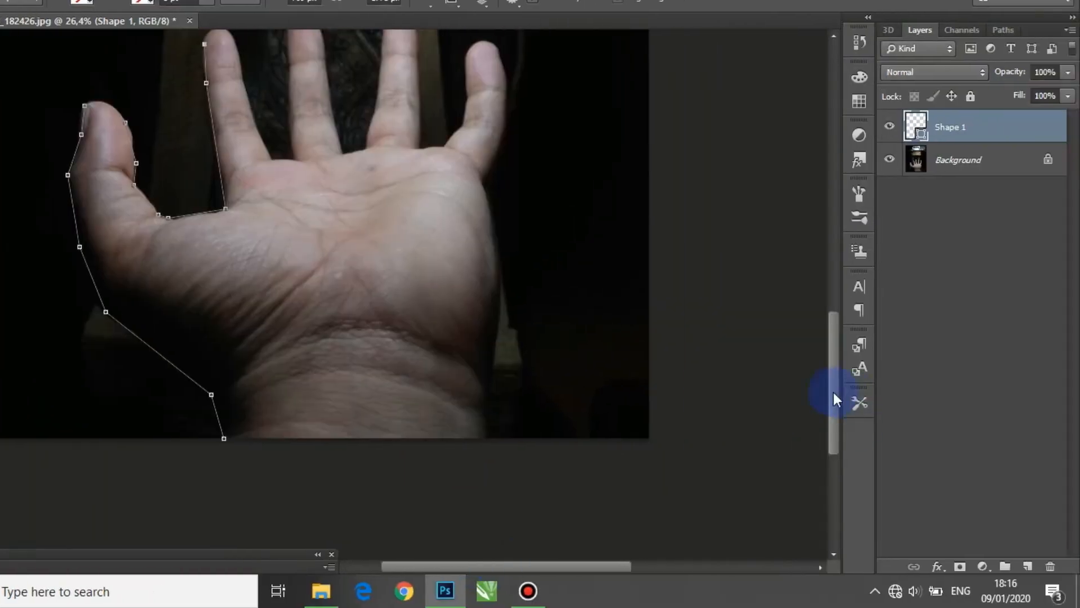
drag(834, 393, 834, 366)
scroll(242, 153, up, 3)
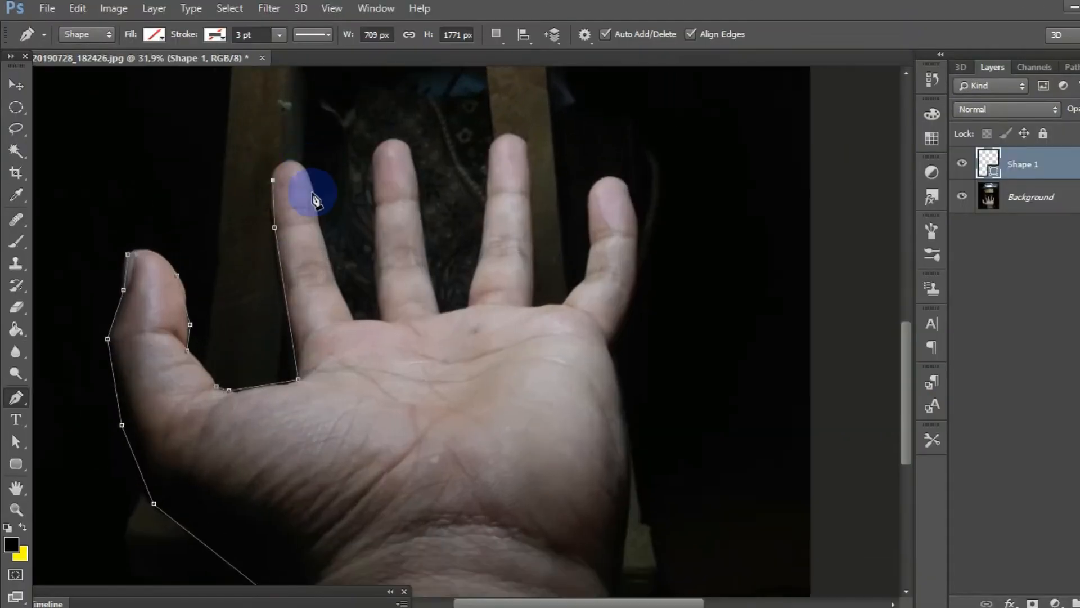
drag(240, 143, 269, 194)
click(319, 204)
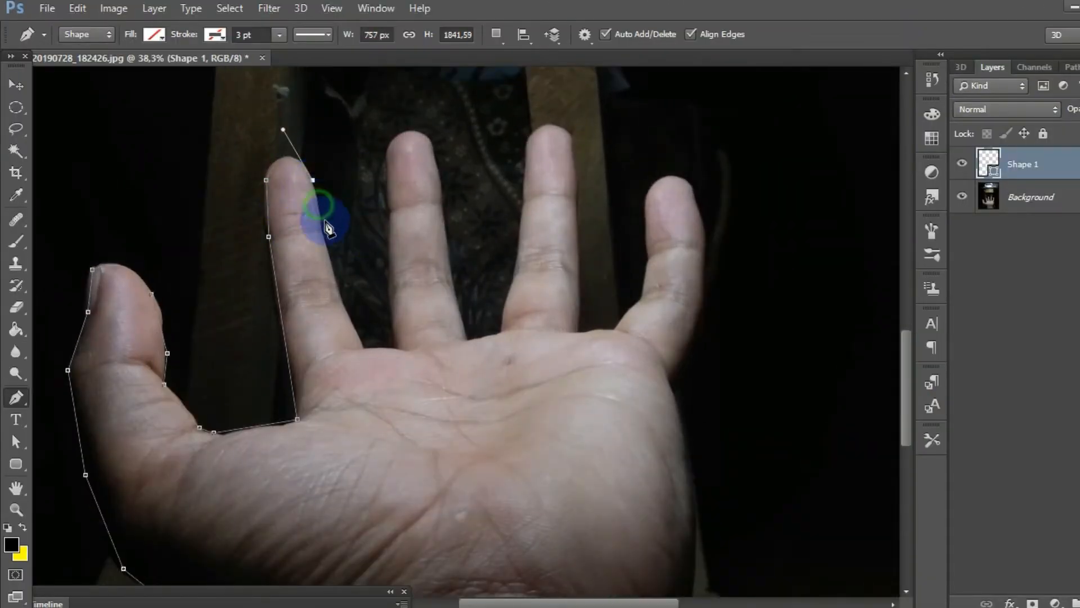
click(325, 240)
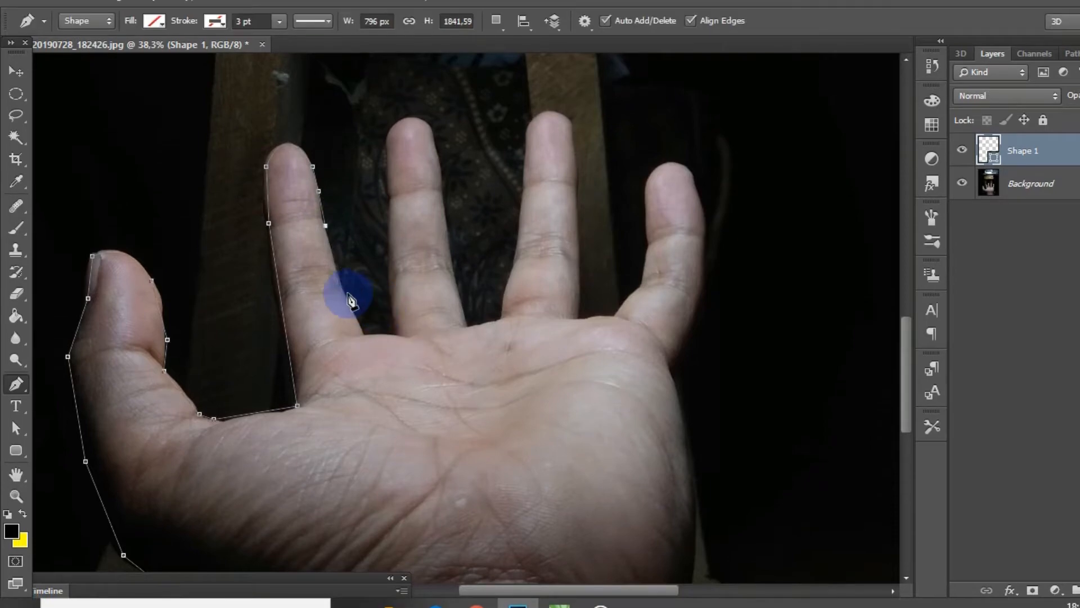
click(339, 276)
click(362, 334)
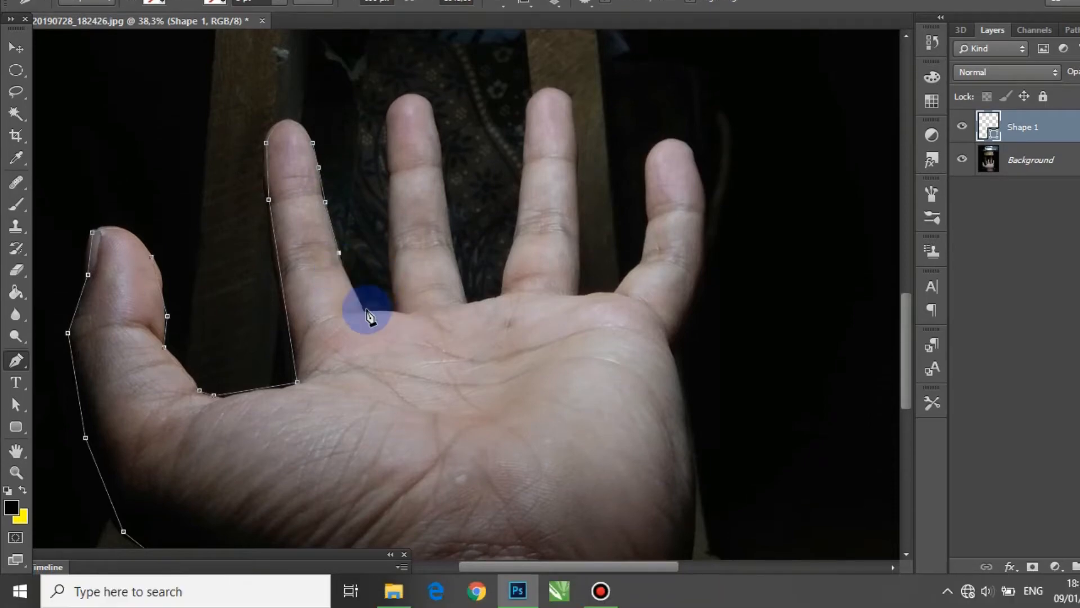
Step: Trace the path around the middle finger, with a curved segment over its fingertip
click(396, 334)
click(388, 249)
click(391, 196)
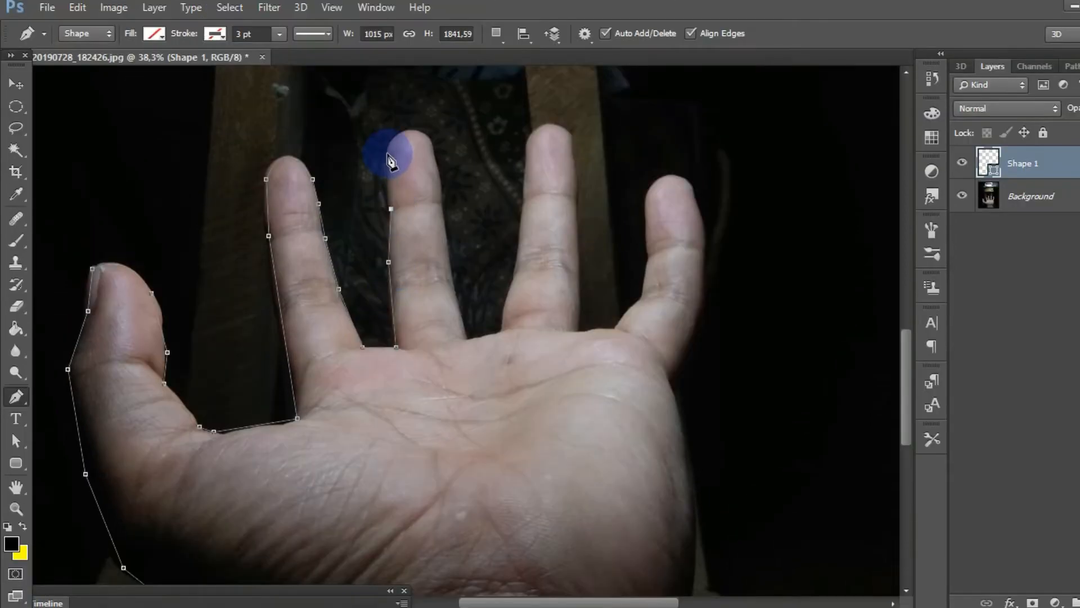
click(388, 153)
drag(435, 147, 467, 190)
click(438, 175)
click(445, 202)
click(453, 279)
click(468, 338)
Step: Trace the path around the ring finger from base to base, curving it over the fingertip
click(499, 331)
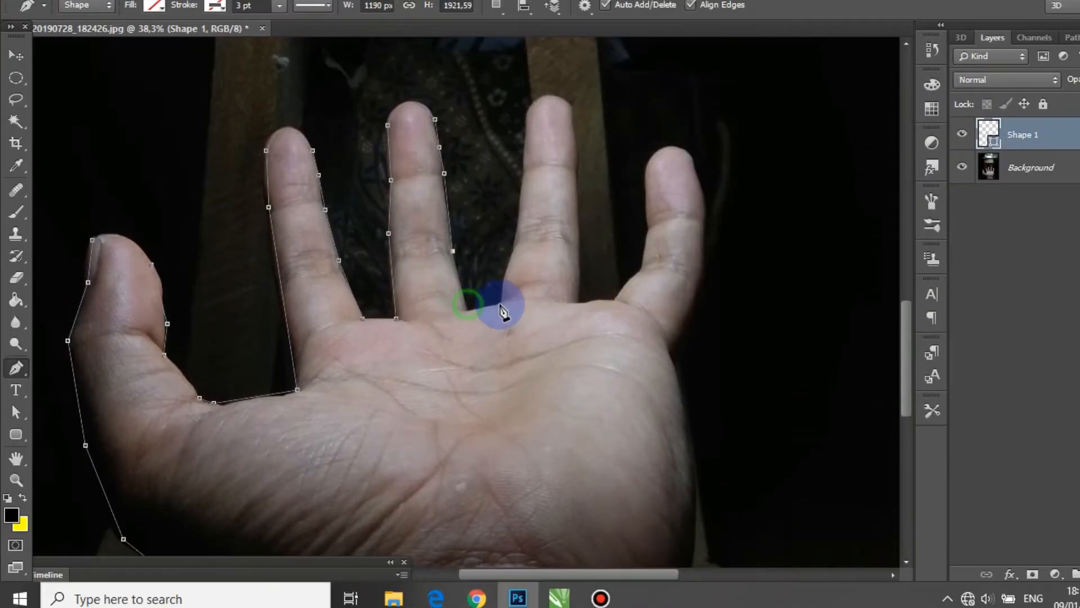
click(516, 273)
click(525, 197)
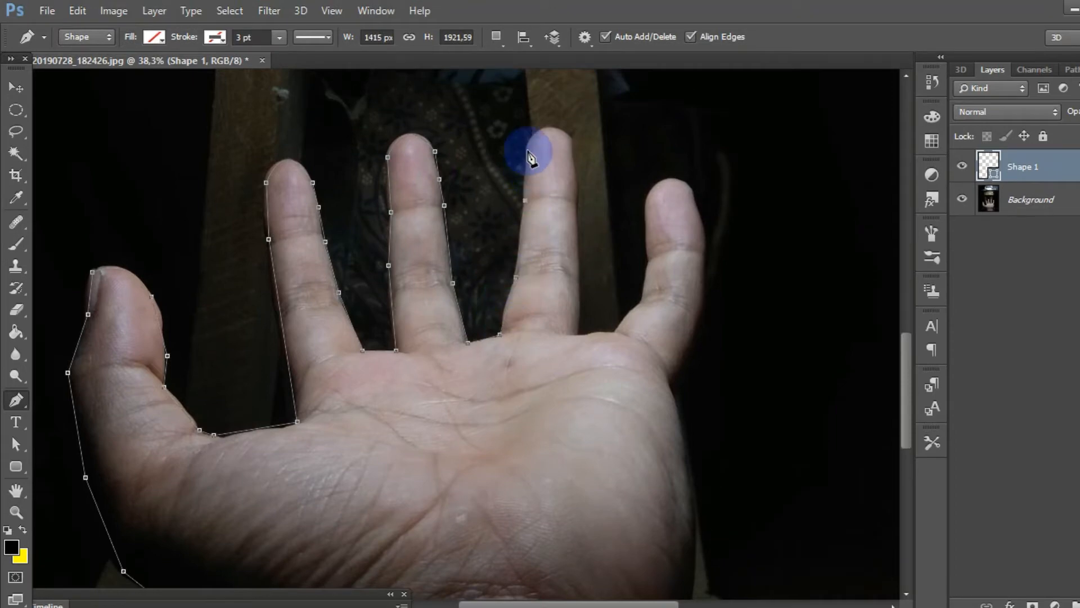
click(528, 152)
drag(573, 153, 595, 210)
alt+click(518, 154)
click(522, 176)
click(523, 207)
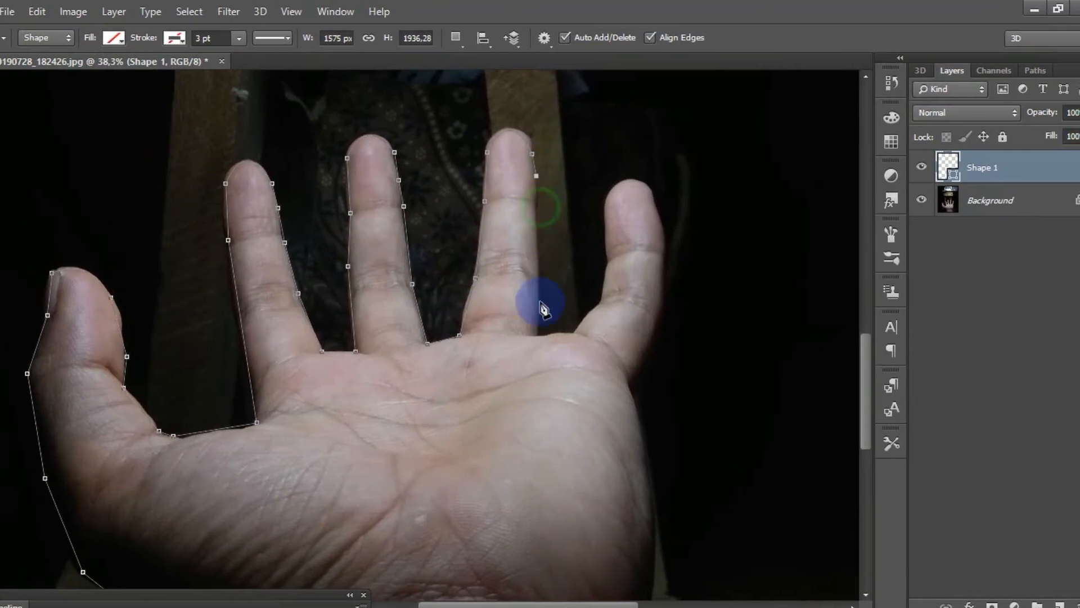
click(524, 335)
Step: Trace the path around the little finger, curving it over the tip and ending where the finger meets the palm
click(560, 333)
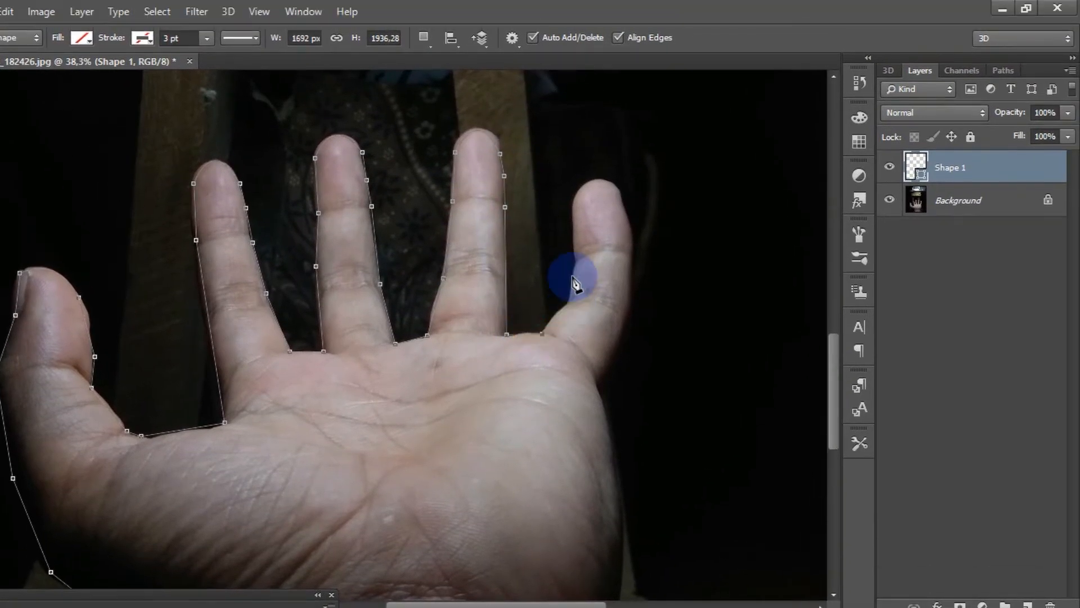
click(570, 301)
click(575, 257)
click(574, 204)
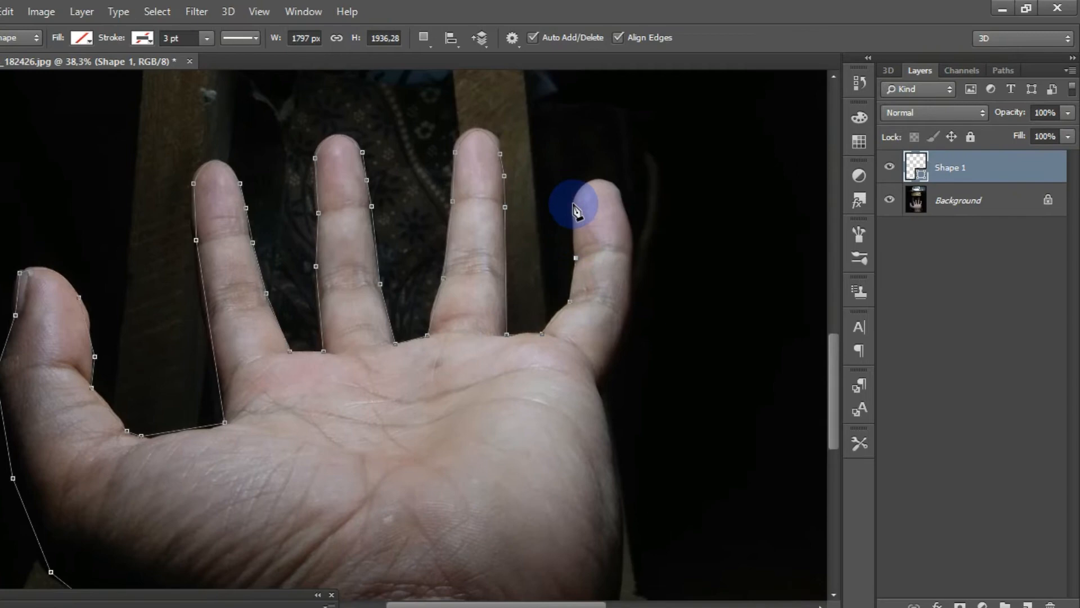
drag(623, 201, 630, 217)
alt+click(623, 202)
click(633, 257)
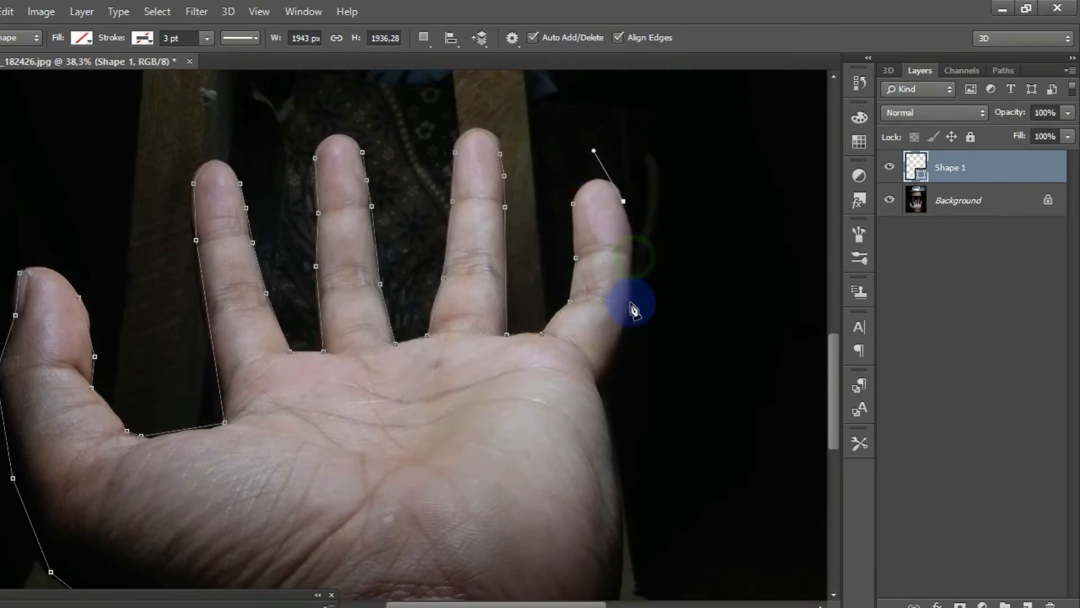
click(631, 315)
click(598, 385)
Step: Continue the path down the palm's right edge and wrist to the photo's lower border and out to its bottom-right corner
drag(834, 397, 834, 402)
scroll(838, 404, down, 11)
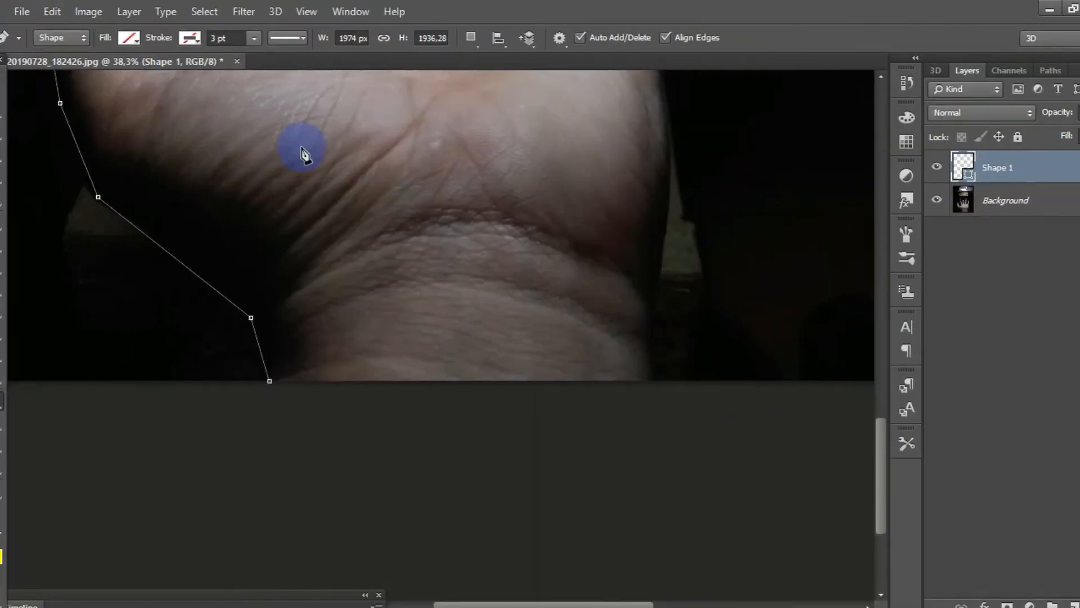
scroll(659, 311, up, 9)
click(614, 336)
click(617, 483)
scroll(606, 482, down, 4)
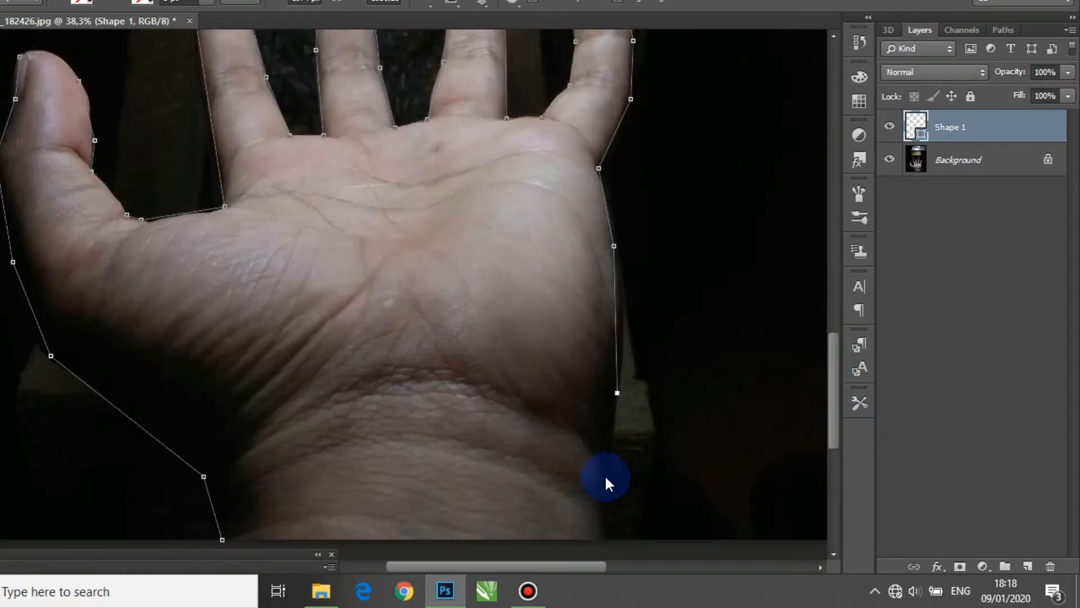
click(606, 374)
click(610, 429)
scroll(653, 245, down, 3)
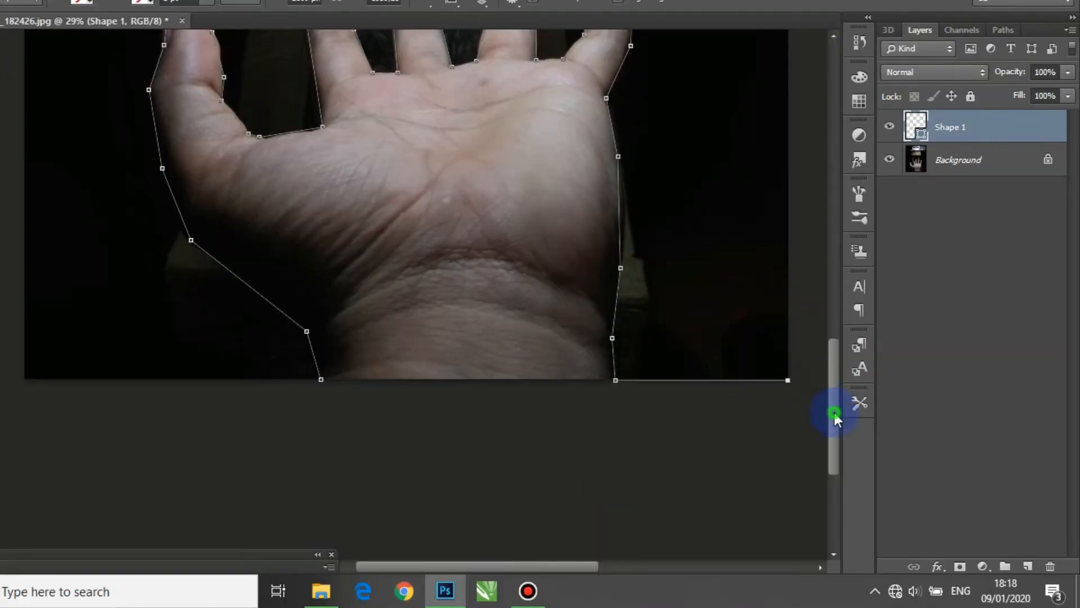
Step: Run the path around the photo's upper corners and bottom-left corner and close it at the wrist, enclosing the background
drag(835, 414, 844, 165)
click(787, 302)
click(23, 302)
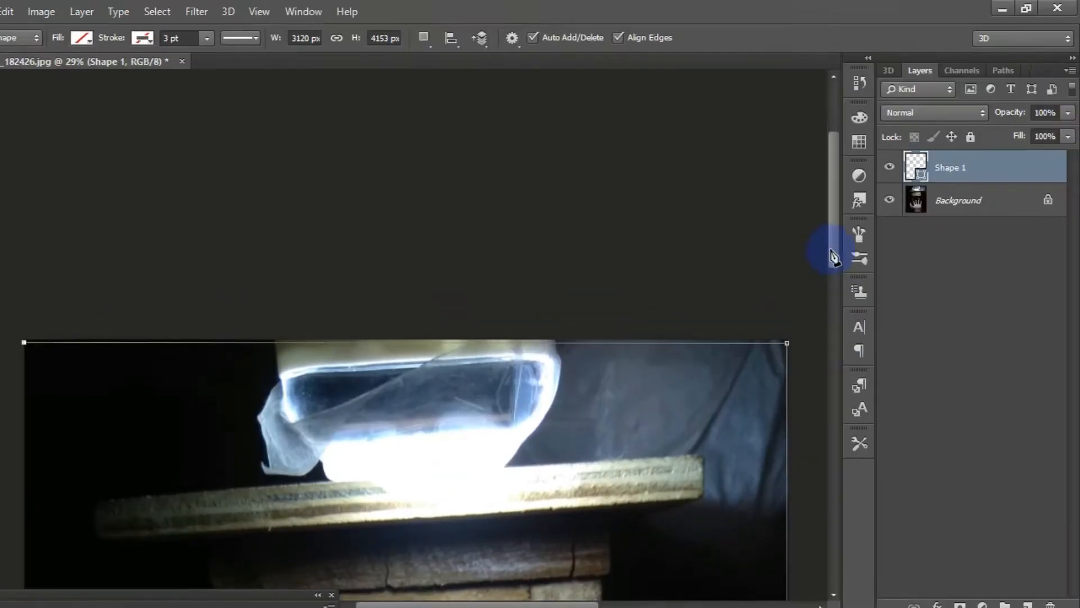
drag(831, 251, 837, 431)
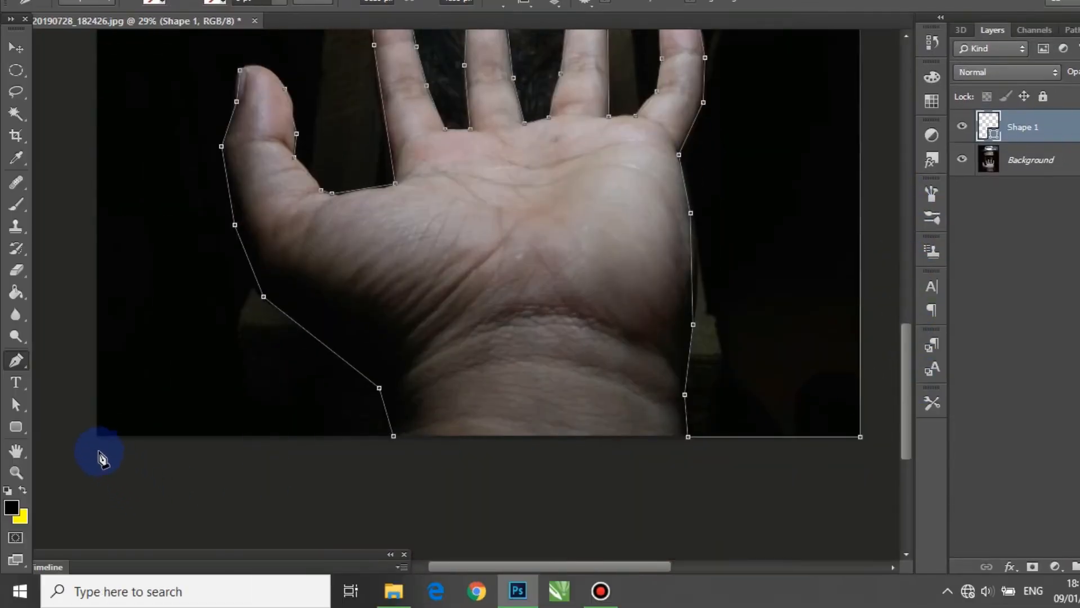
click(99, 435)
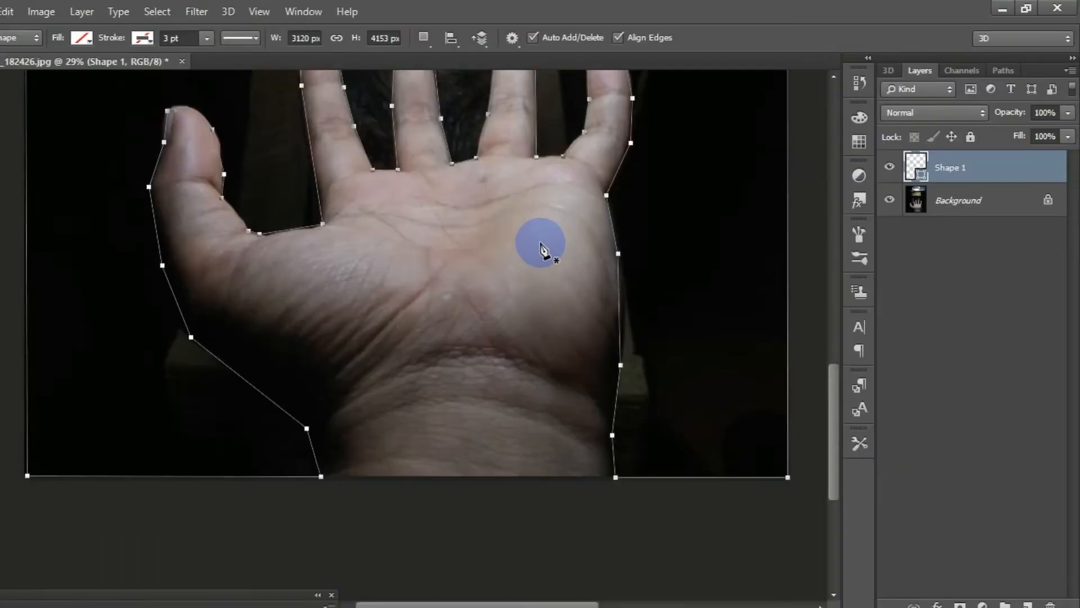
Step: Convert the closed path around the background into a selection with Make Selection
scroll(614, 204, down, 8)
scroll(486, 304, up, 1)
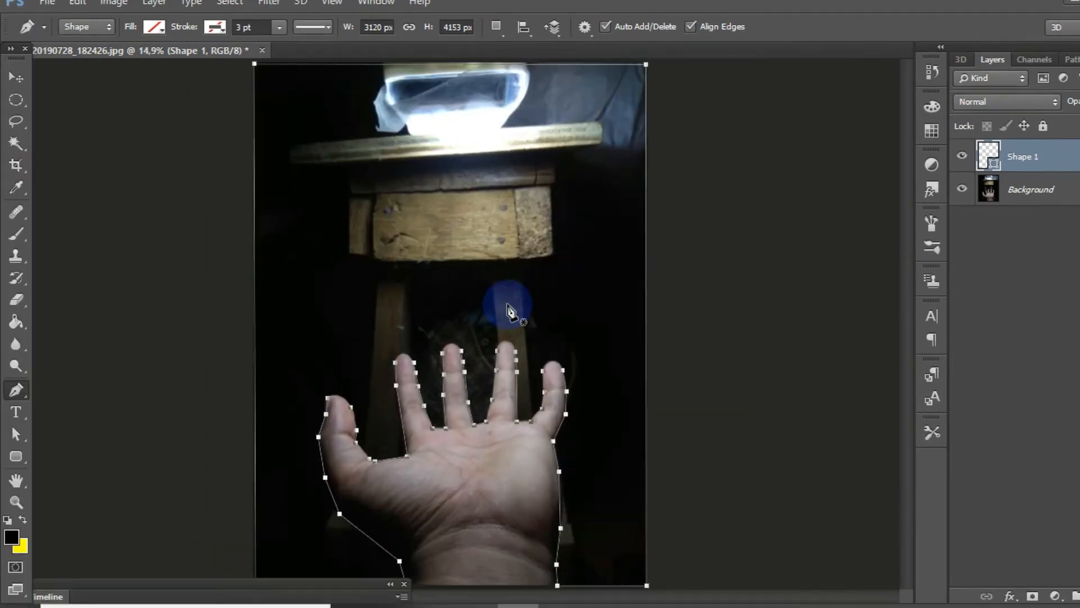
scroll(409, 239, up, 1)
right_click(408, 233)
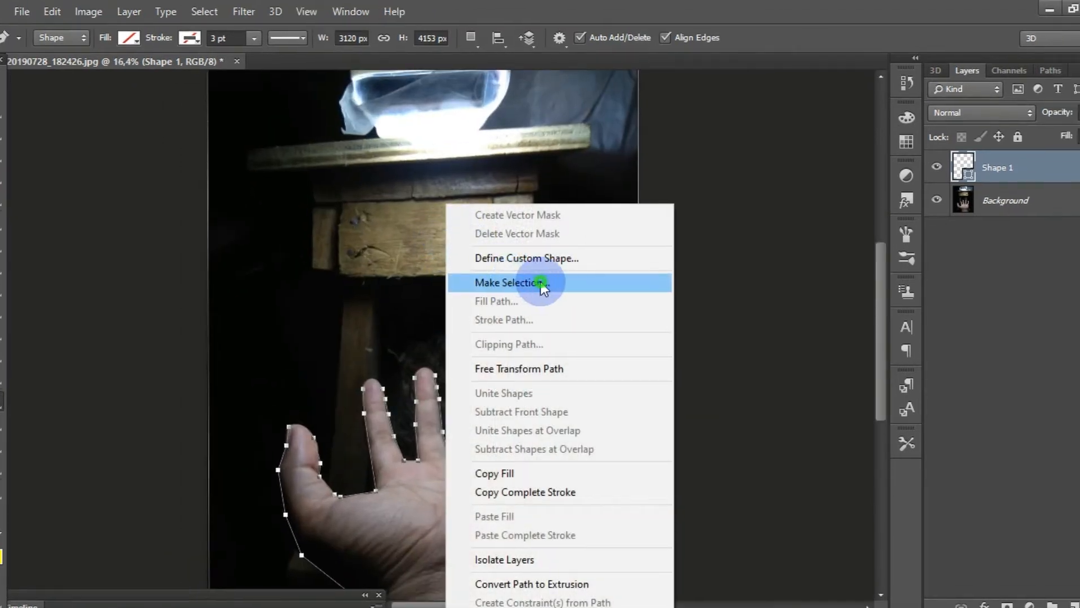
click(541, 281)
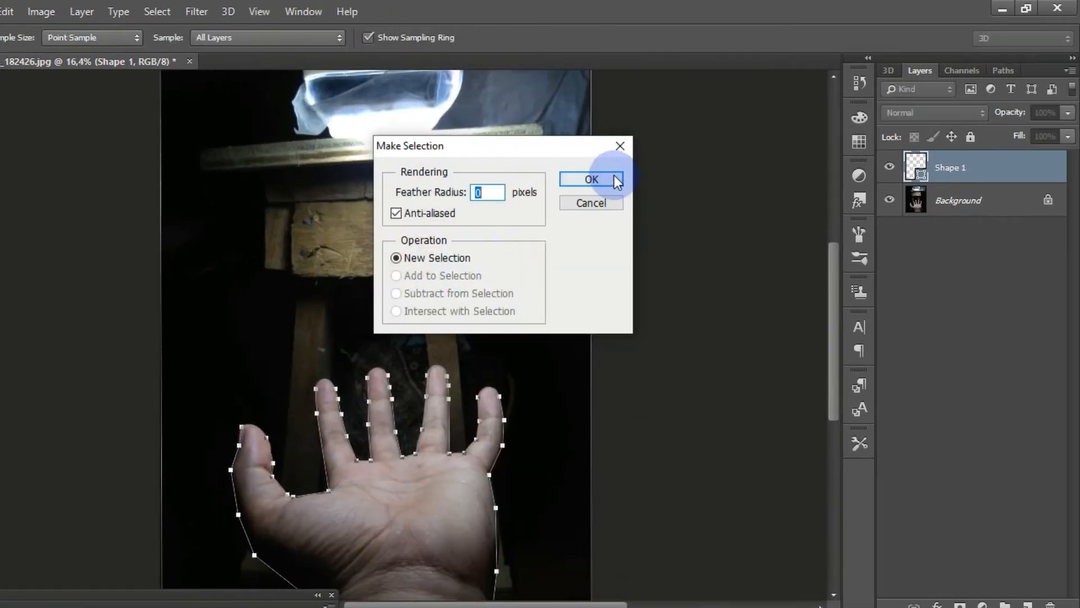
click(618, 180)
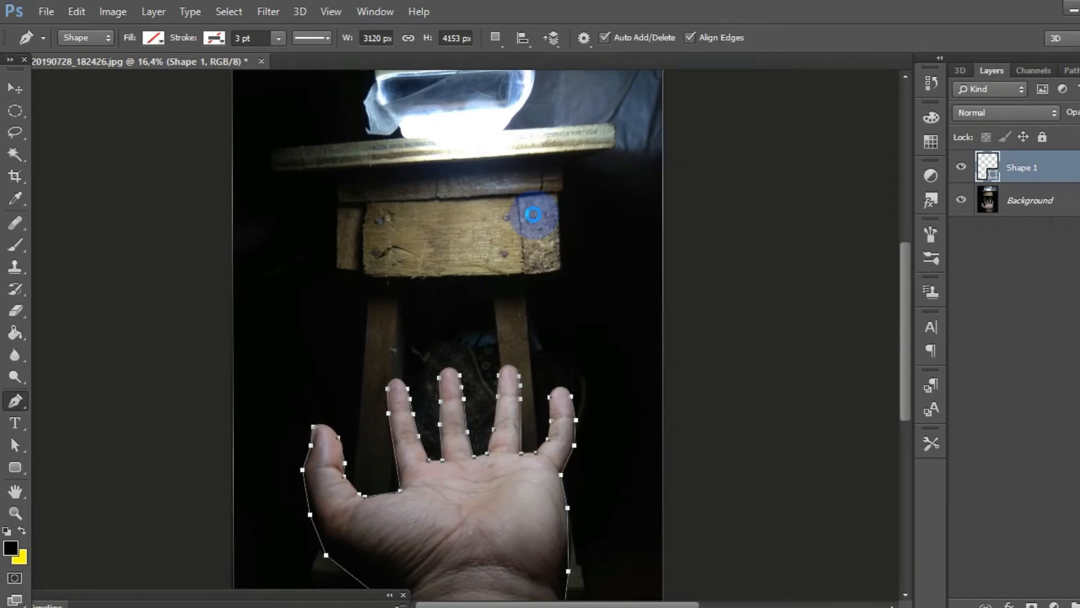
key(ctrl+minus)
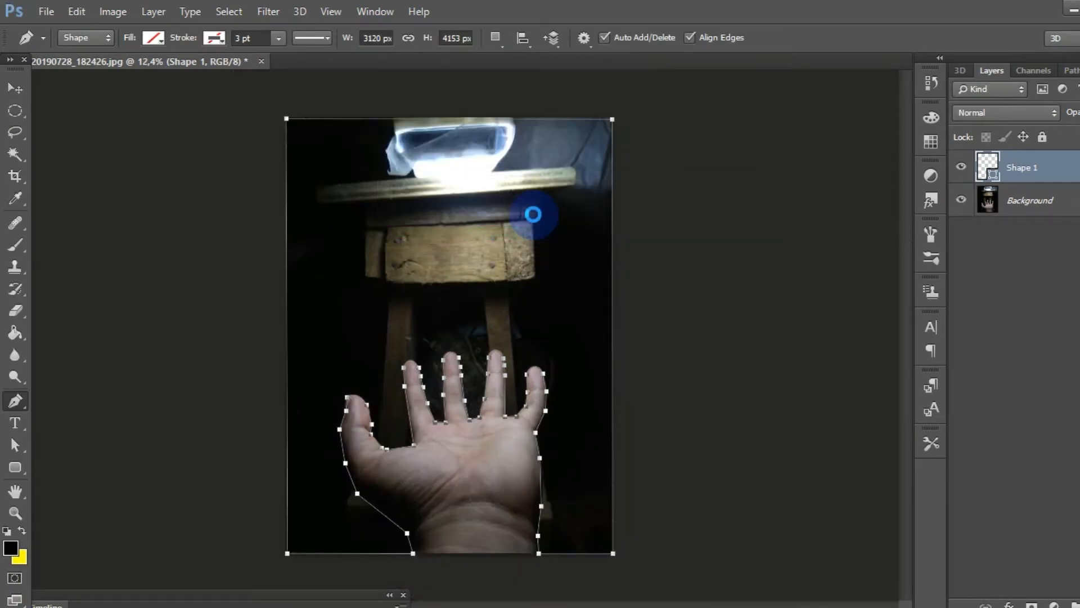
click(533, 214)
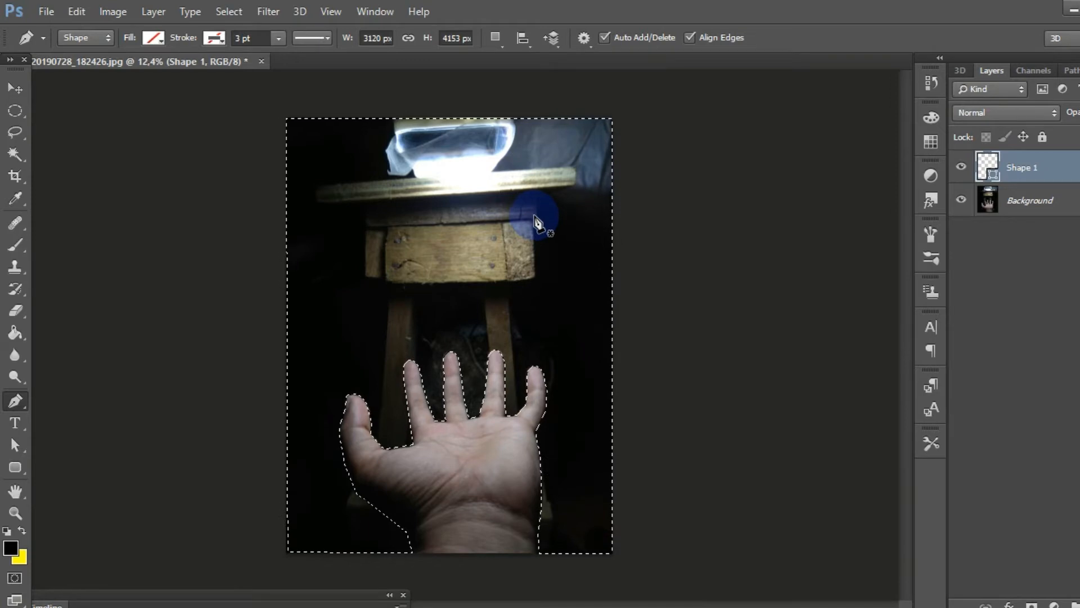
Step: Fill the selected area of the Background layer with black at Normal mode and 98% opacity, and deselect
scroll(469, 250, up, 1)
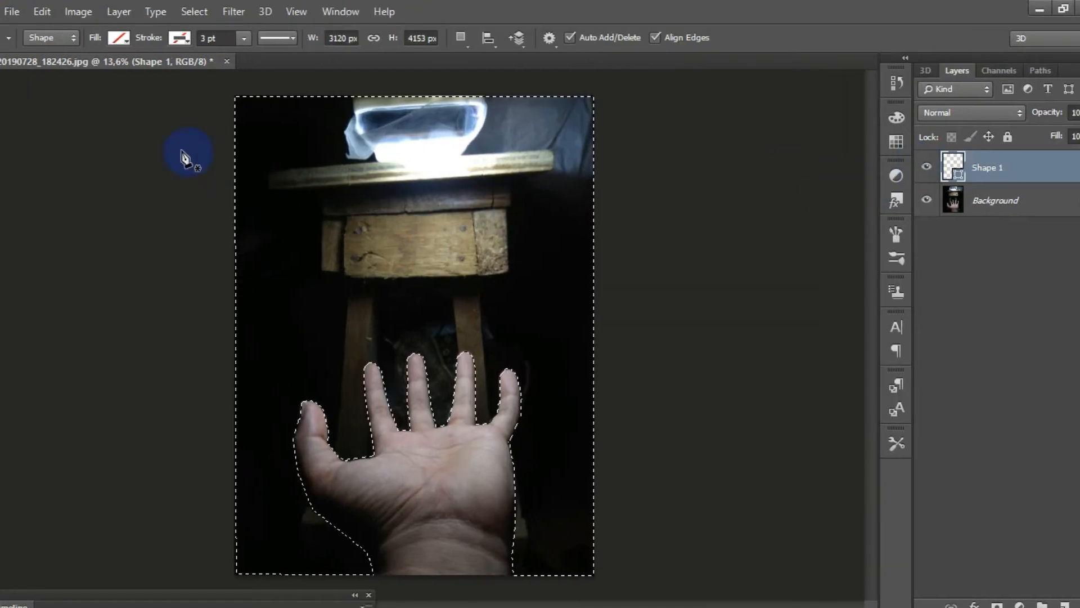
key(v)
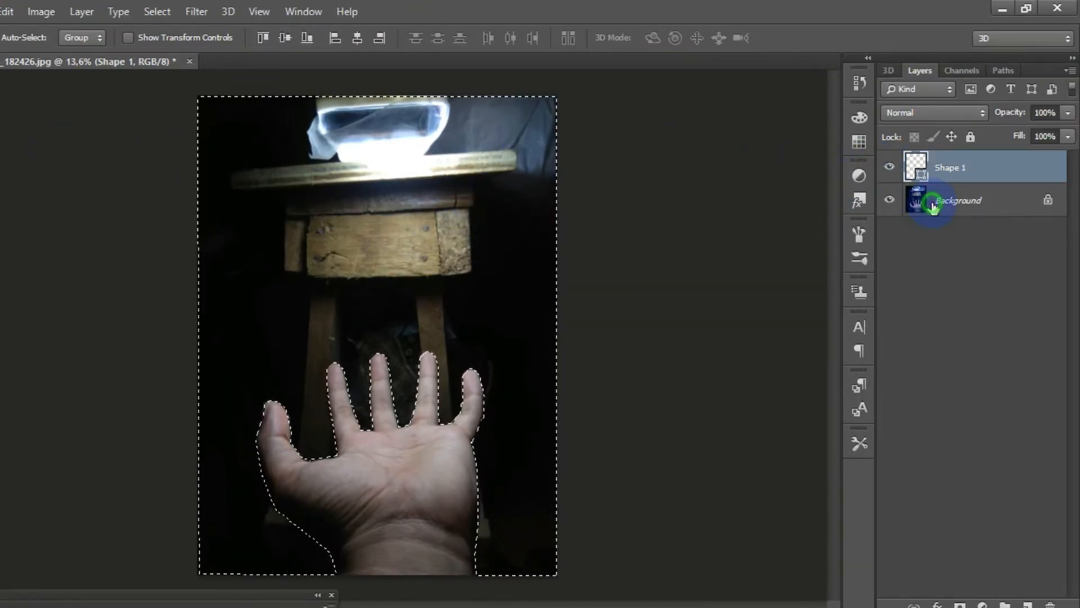
click(932, 207)
key(Delete)
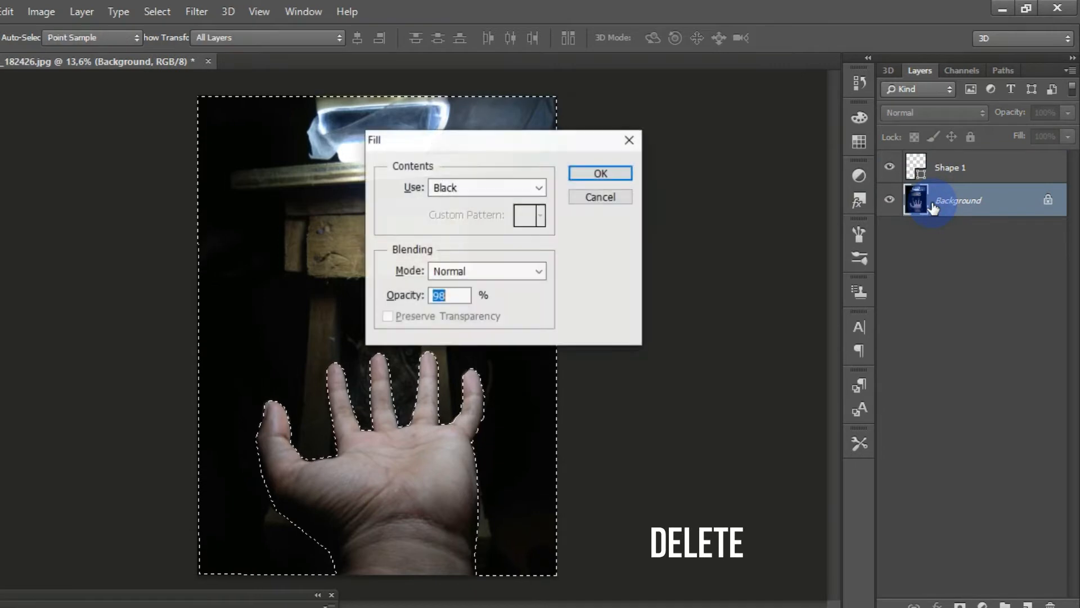
click(602, 174)
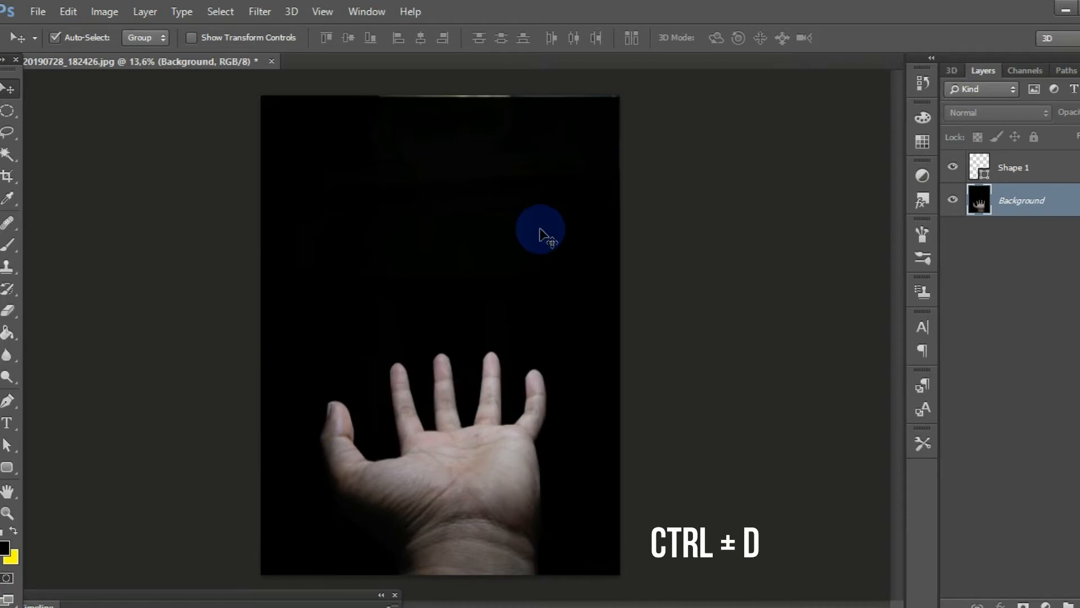
Step: Cover the remaining light strip along the photo's upper edge with a black 454 px brush at 100% hardness
scroll(540, 229, down, 2)
scroll(541, 230, up, 2)
scroll(540, 230, down, 1)
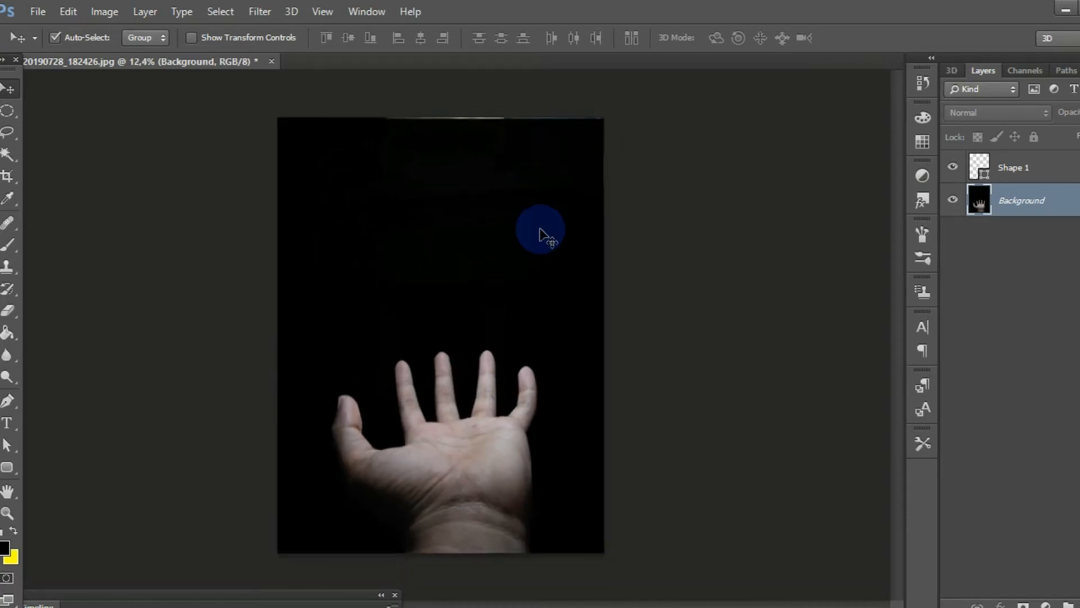
click(16, 247)
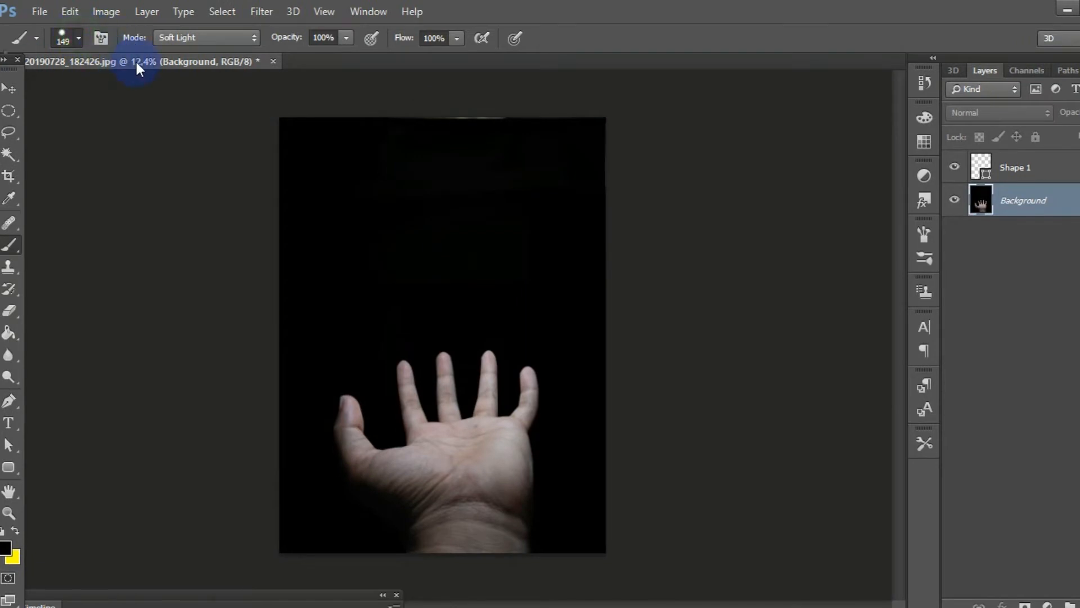
click(170, 92)
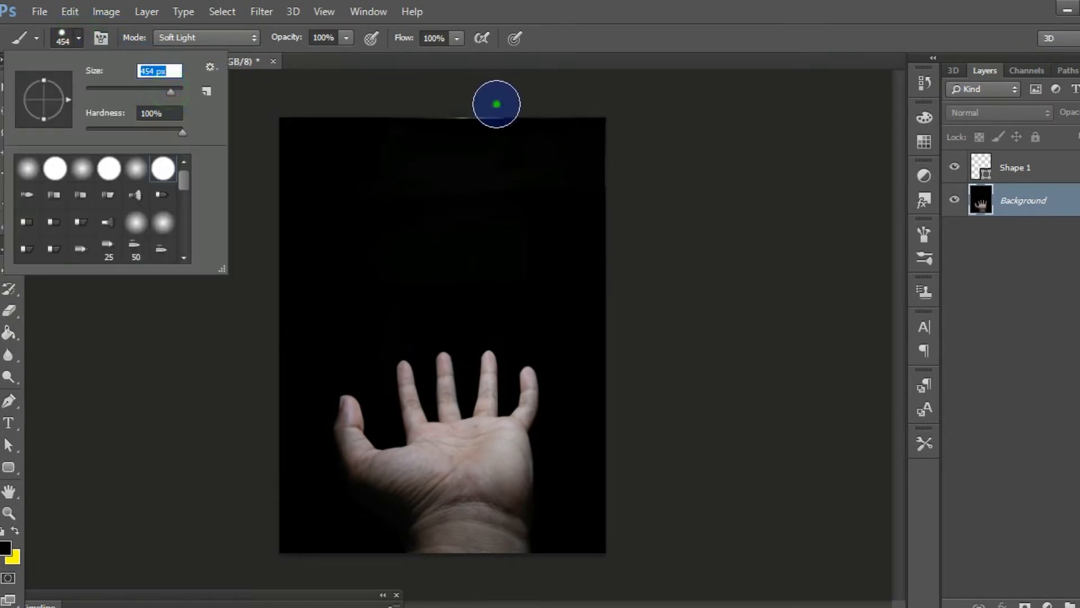
key(Return)
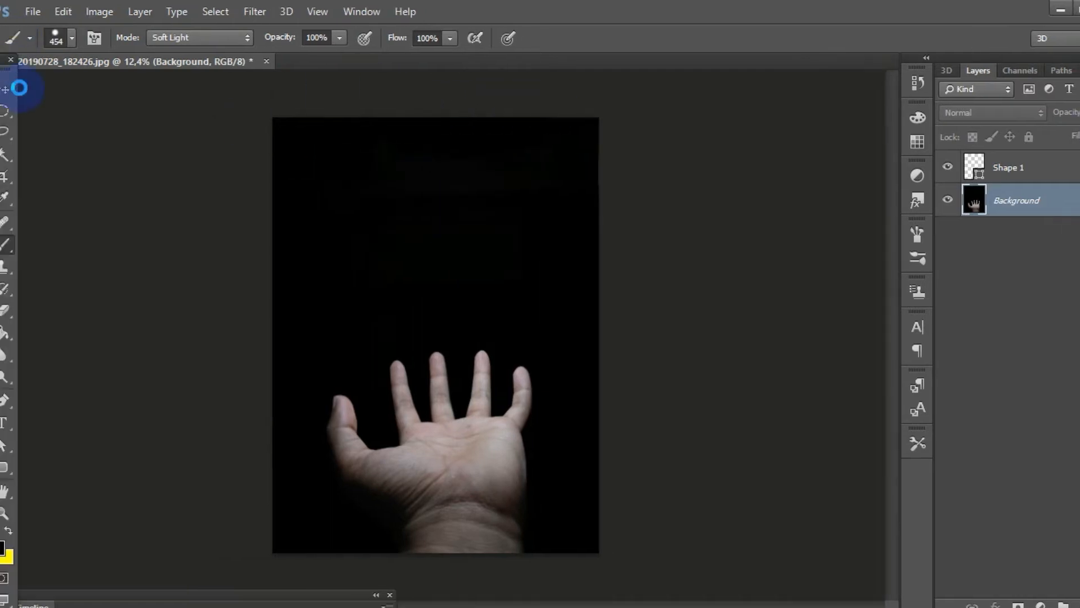
click(12, 92)
Step: Delete the Shape 1 layer
scroll(380, 258, down, 2)
scroll(380, 258, up, 1)
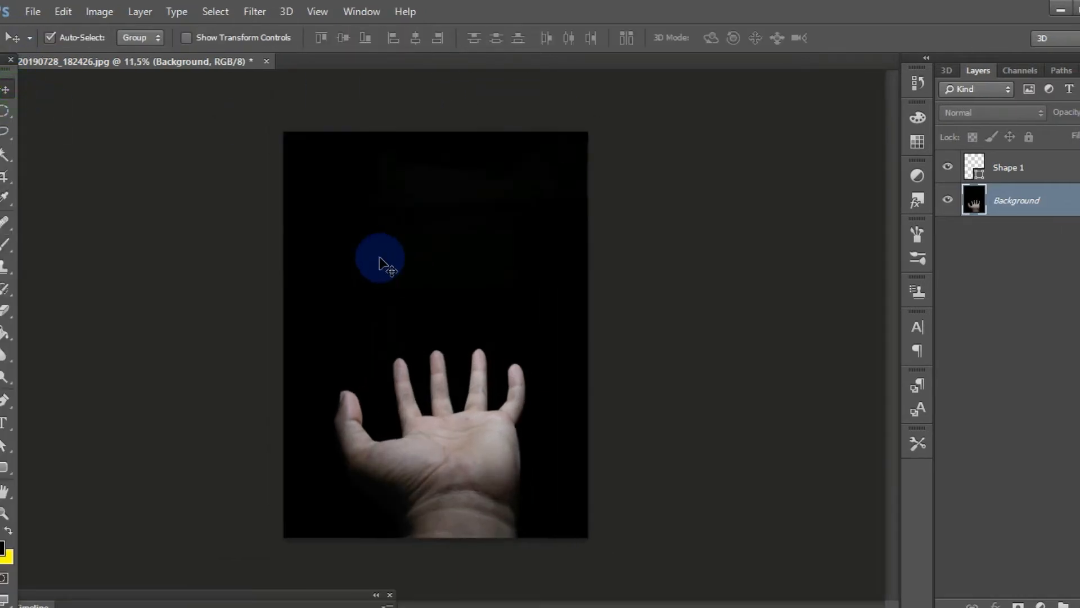
scroll(384, 273, down, 1)
scroll(390, 284, up, 2)
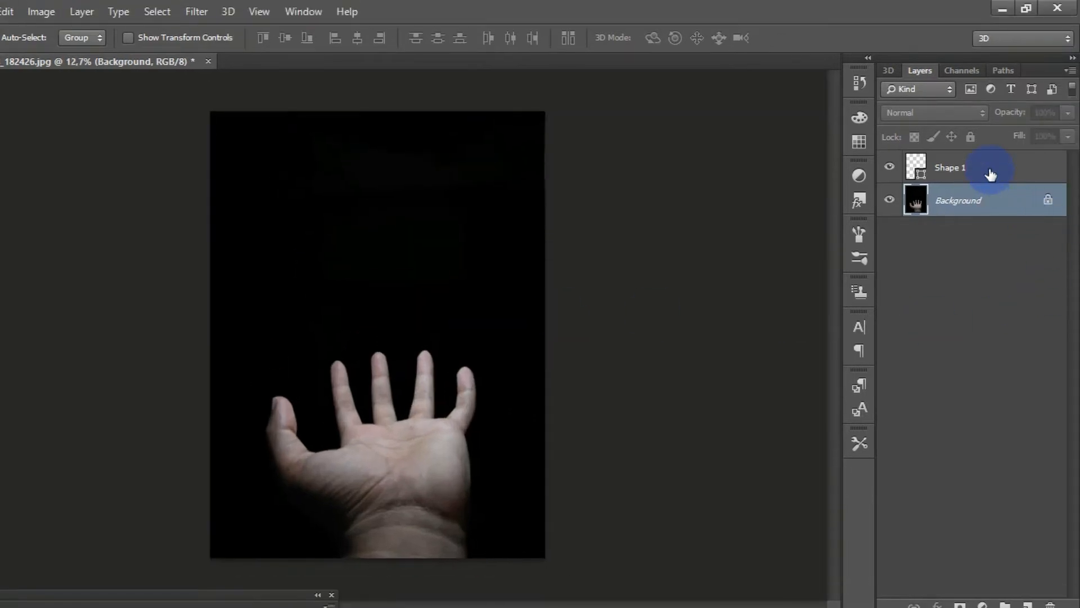
click(990, 171)
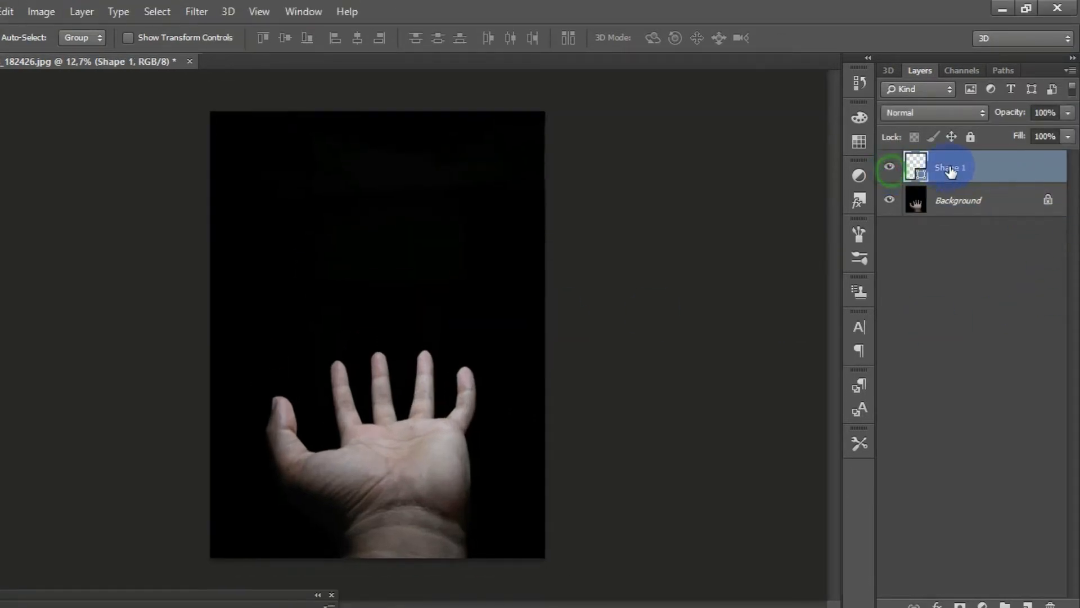
drag(975, 189, 1062, 602)
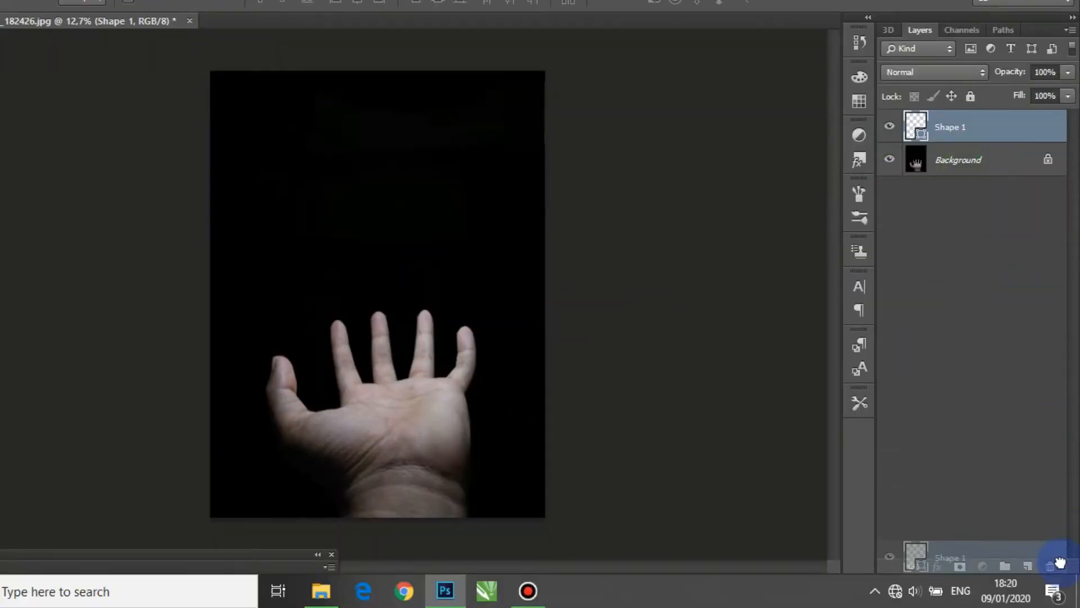
drag(1060, 563, 1050, 565)
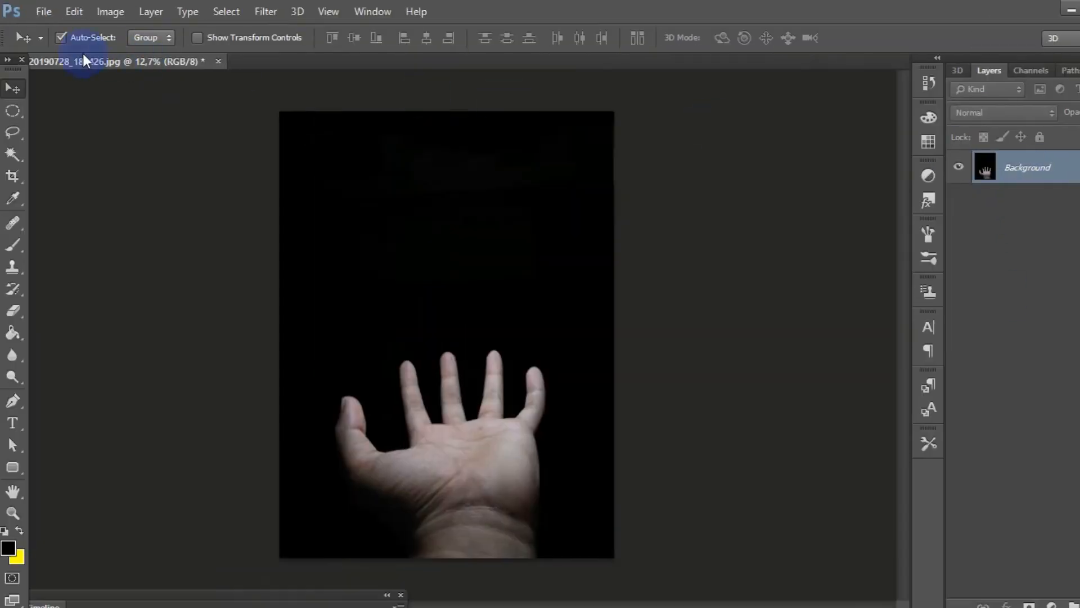
Step: Open full-moon-1314256_960_720.png from the BAHAN folder
click(48, 10)
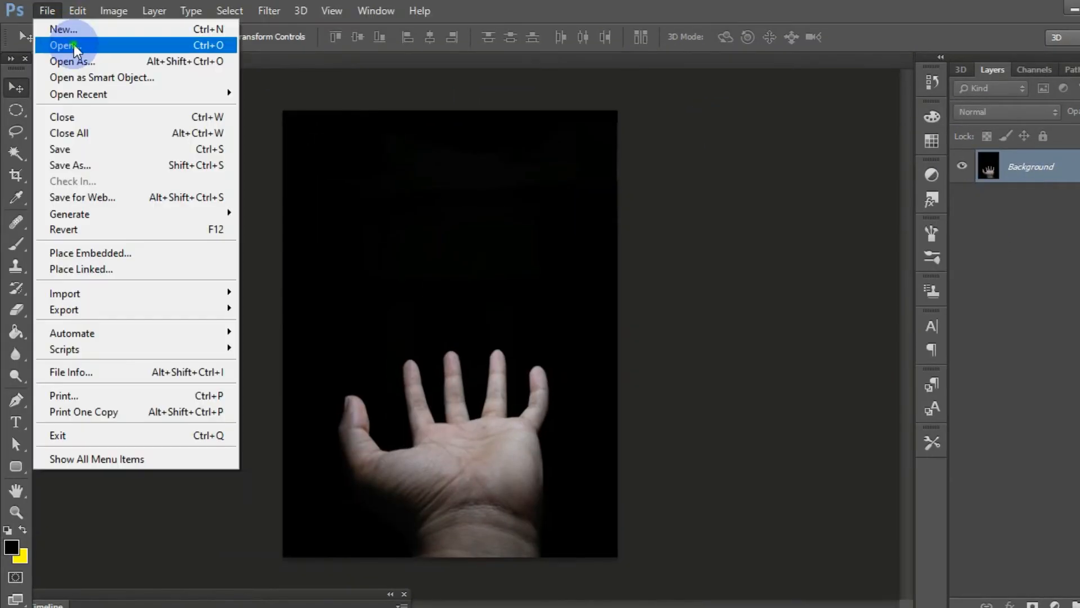
click(75, 47)
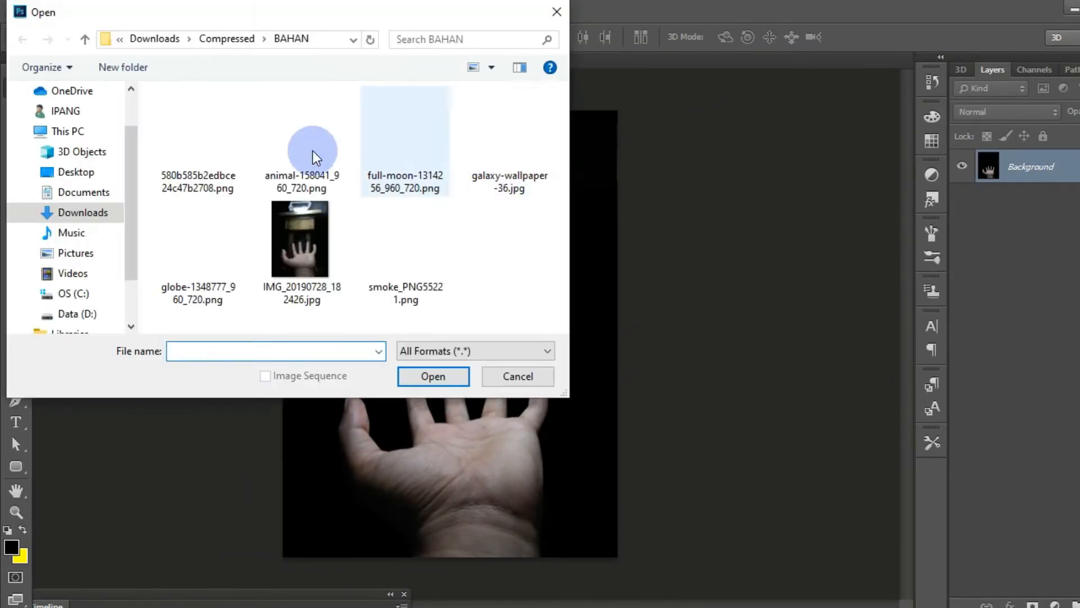
click(420, 121)
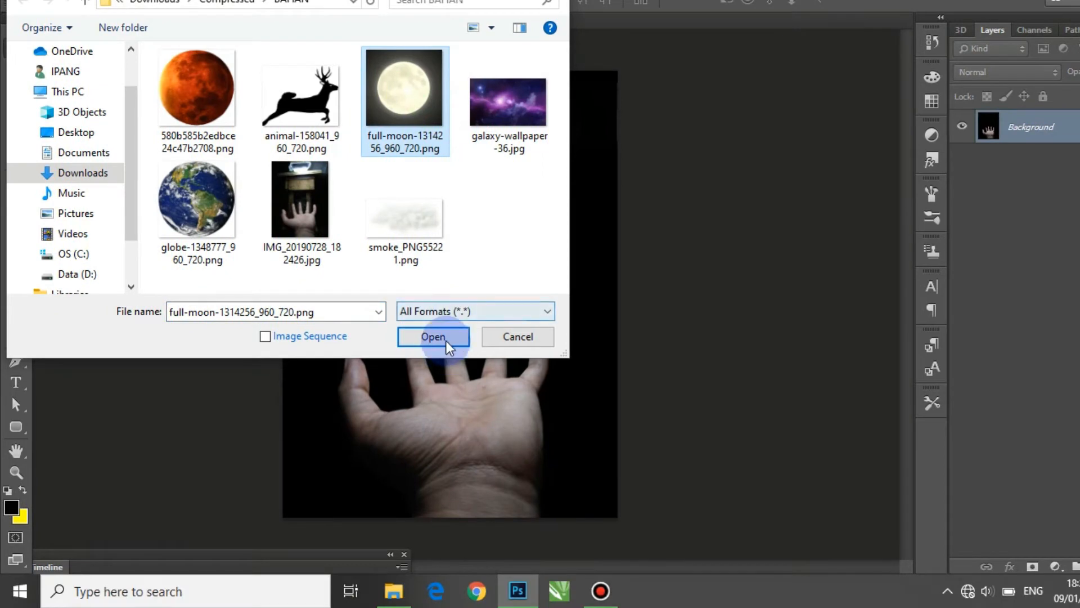
click(447, 341)
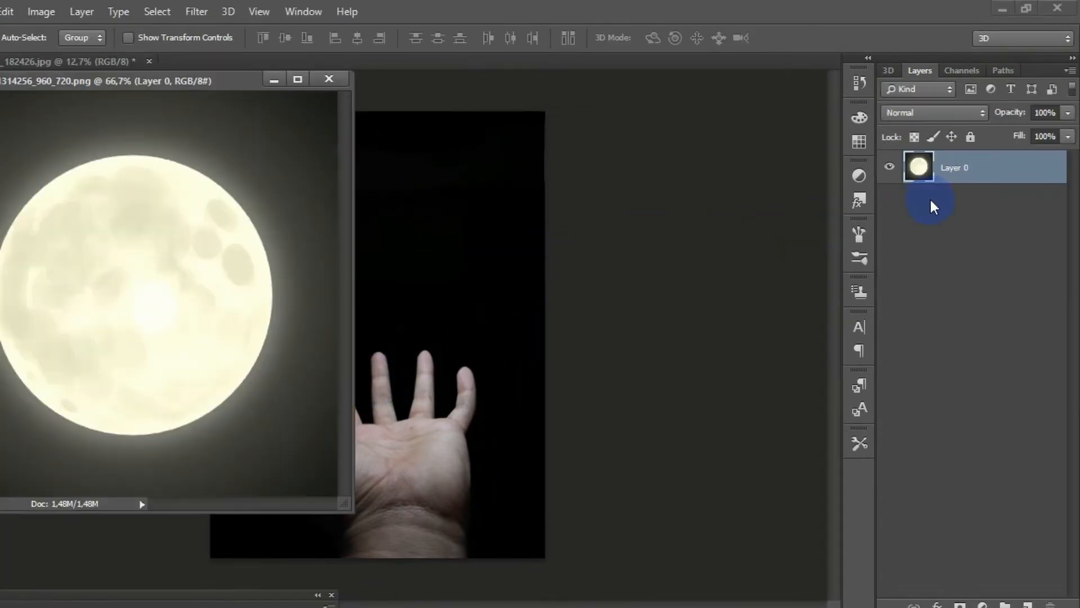
Step: Copy the moon layer into the hand document and close the moon image
drag(970, 133, 553, 229)
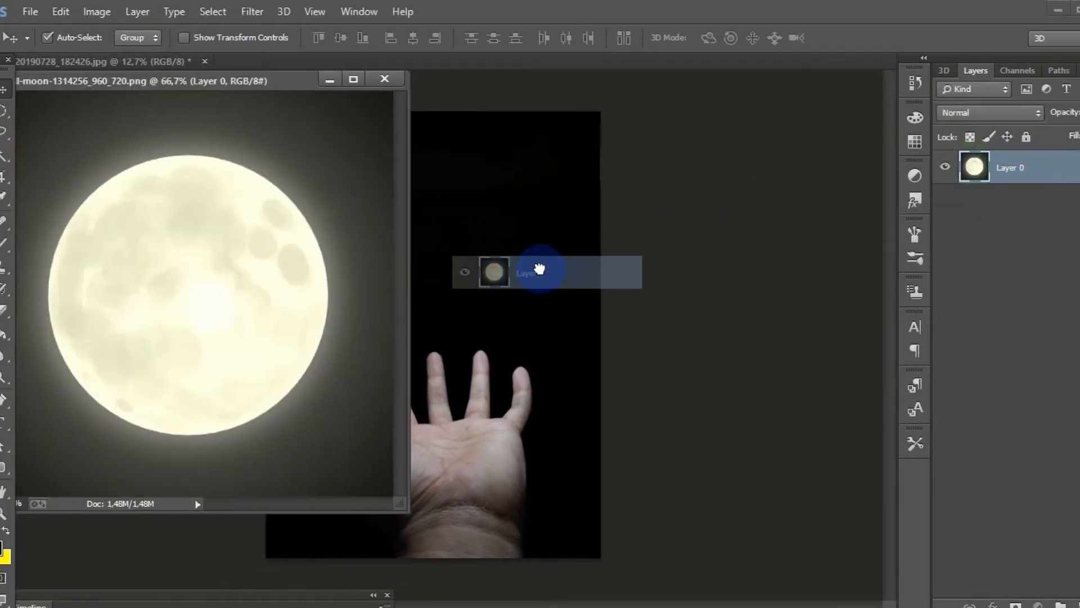
drag(539, 269, 541, 270)
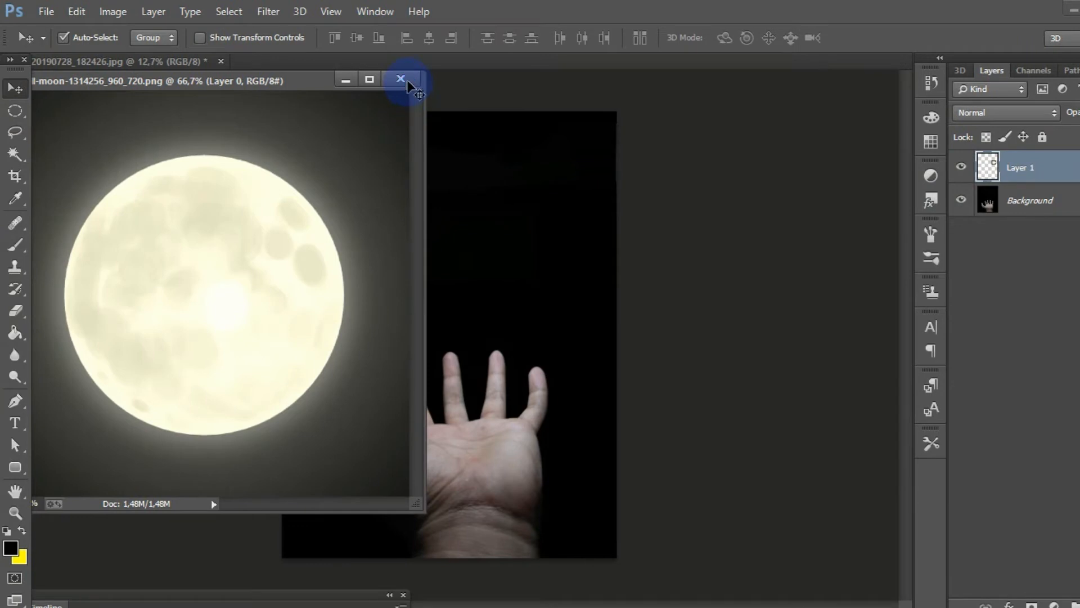
click(403, 80)
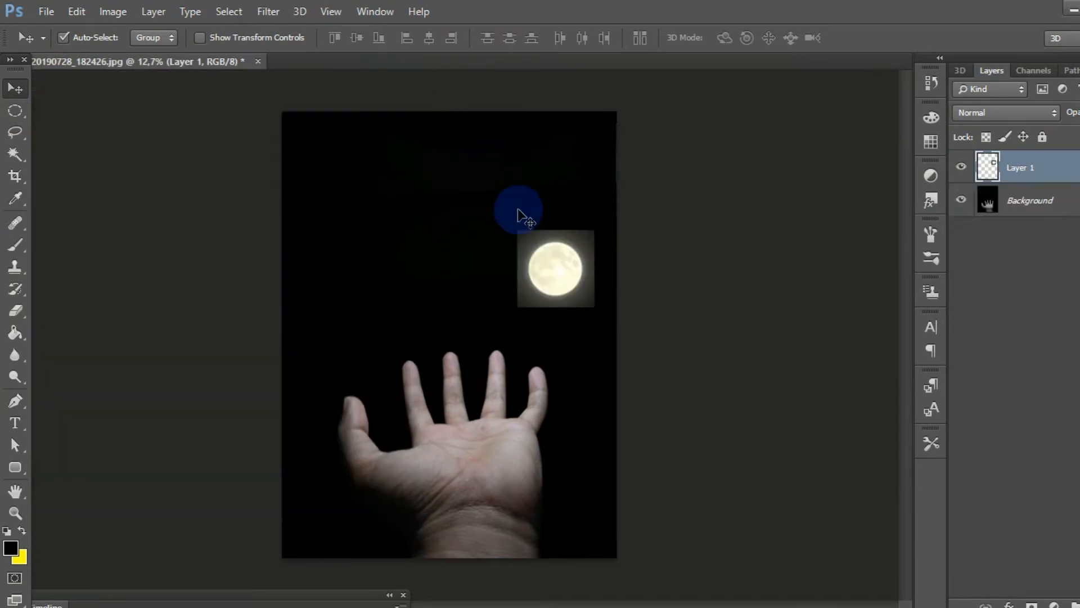
Step: Free Transform the moon layer, centring it above the fingers and scaling it proportionally to 297.64%
key(ctrl+t)
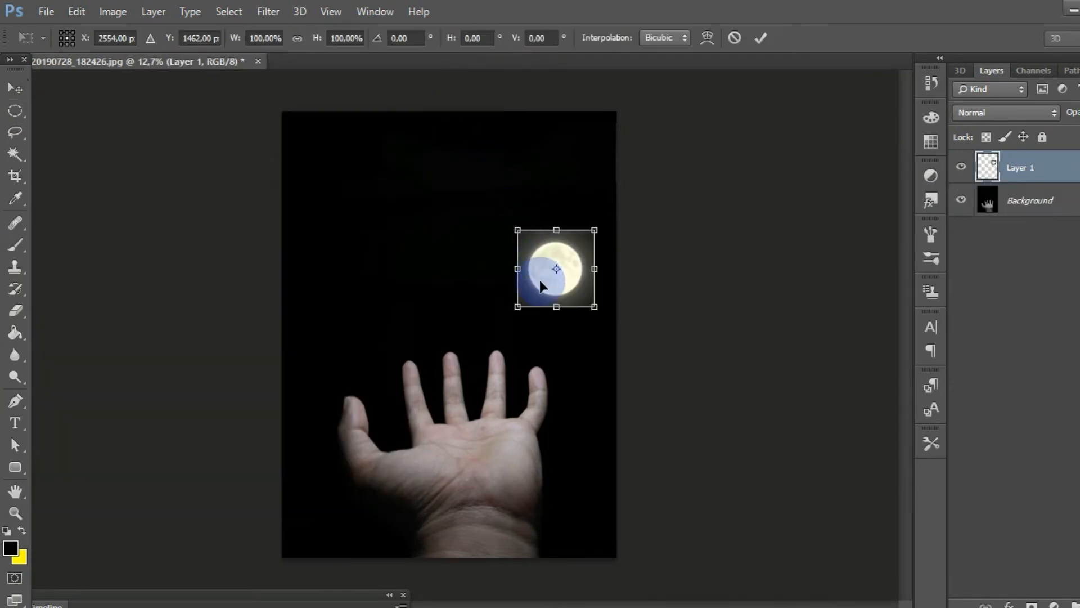
drag(539, 279, 455, 294)
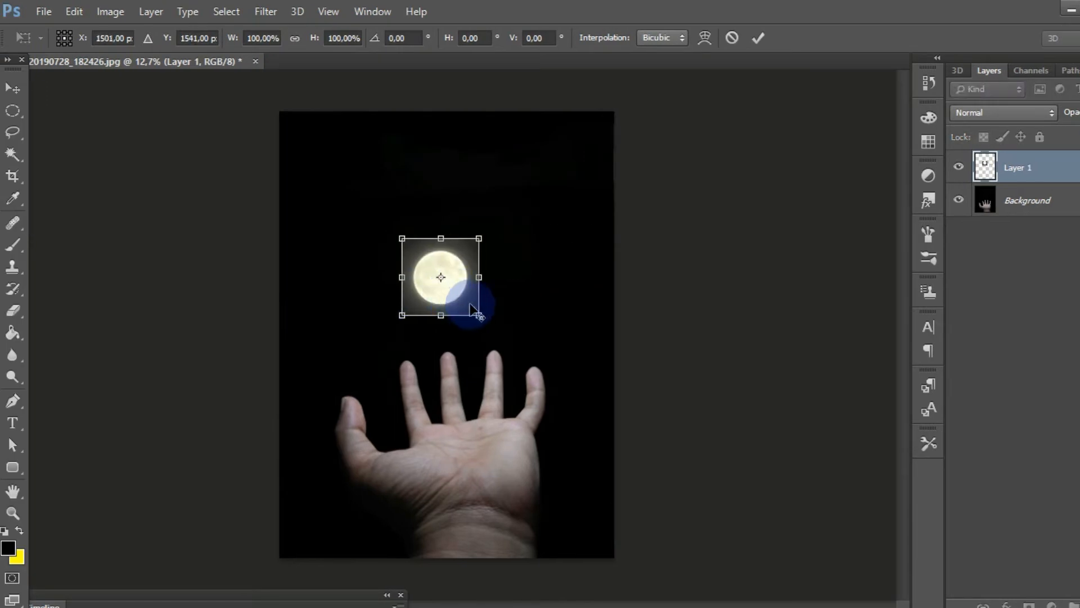
drag(486, 304, 551, 386)
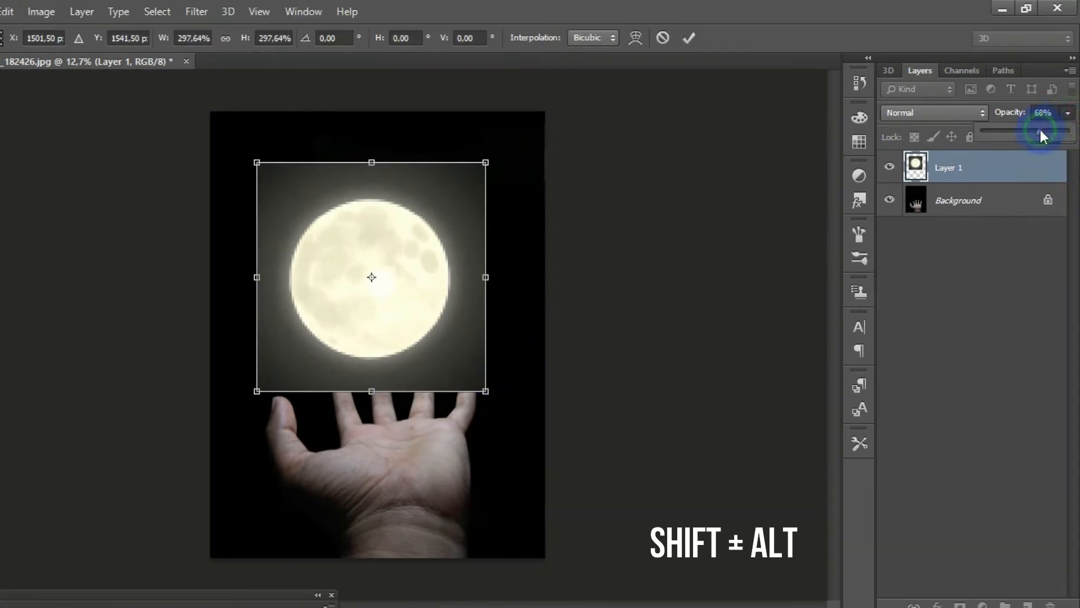
Step: Lower the moon onto the fingertips at about X 1587.5, Y 1926.5 using reduced opacity, restore 100% opacity and commit the transform
drag(1041, 131, 1016, 134)
click(386, 286)
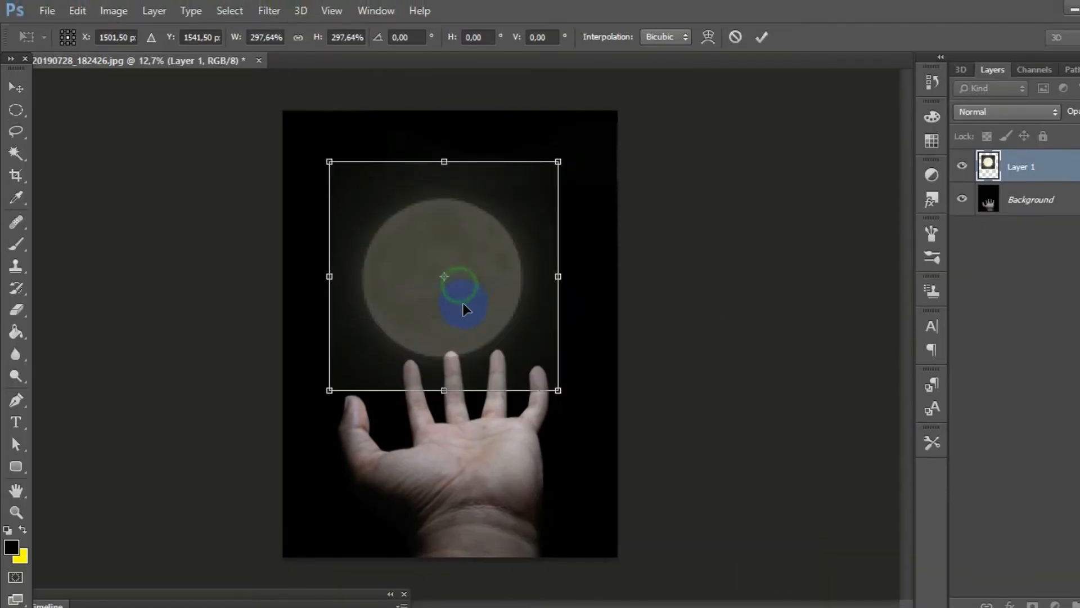
mouse_move(462, 303)
mouse_down()
mouse_move(461, 333)
mouse_move(468, 302)
mouse_up()
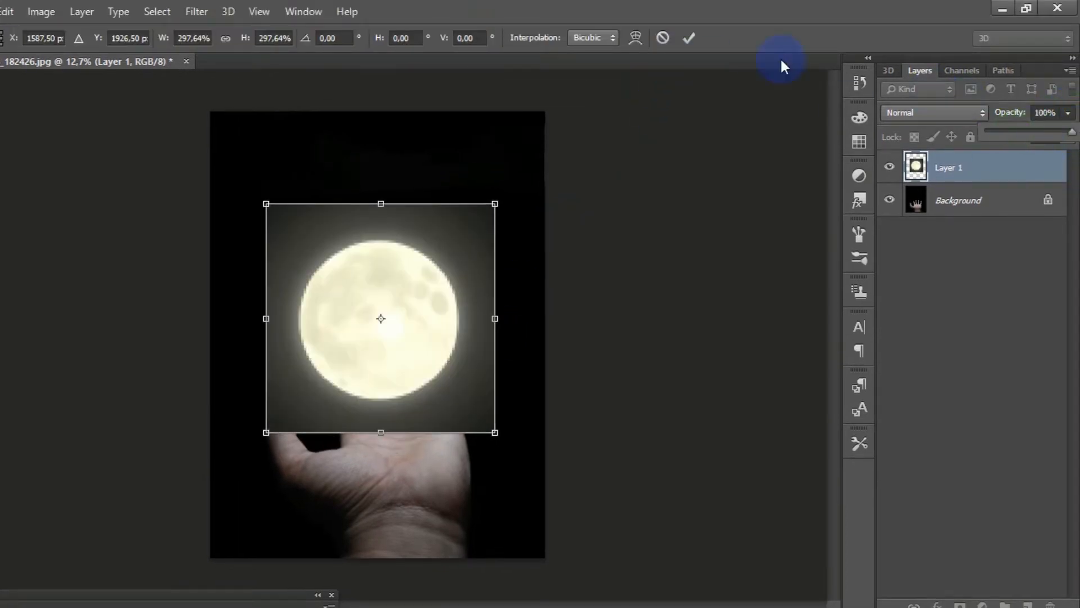
click(690, 38)
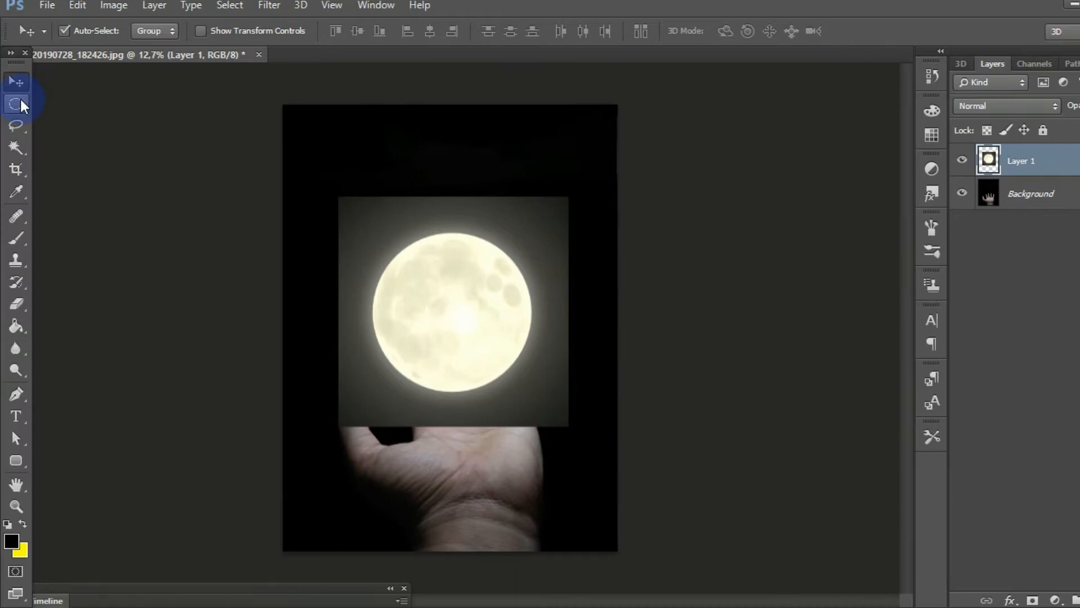
Step: Select the moon's disc on Layer 1 with a circular Elliptical Marquee drawn outward from its centre
click(19, 100)
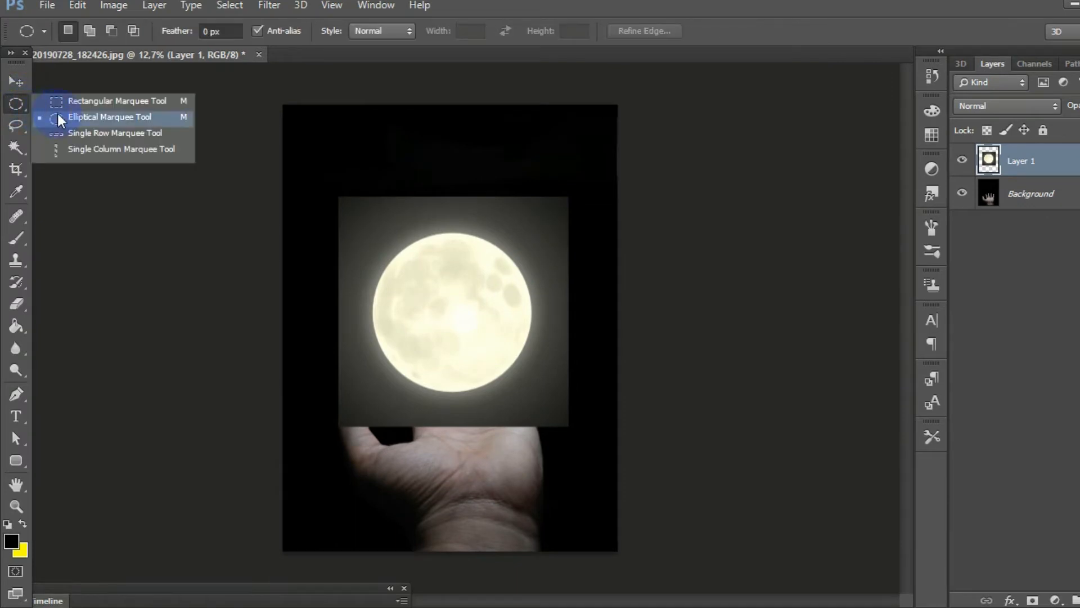
click(167, 116)
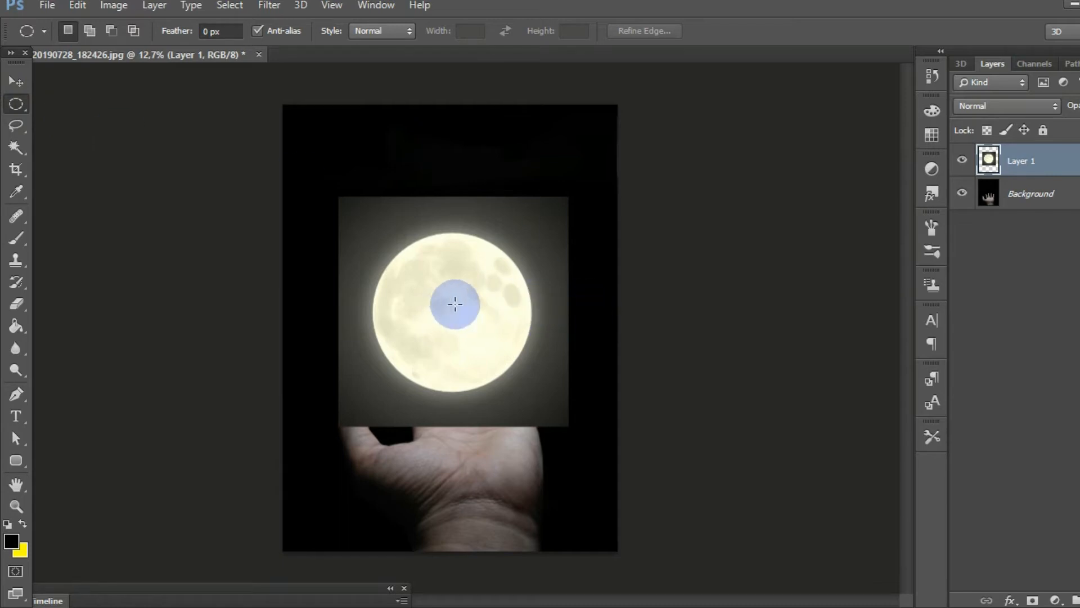
drag(455, 304, 539, 345)
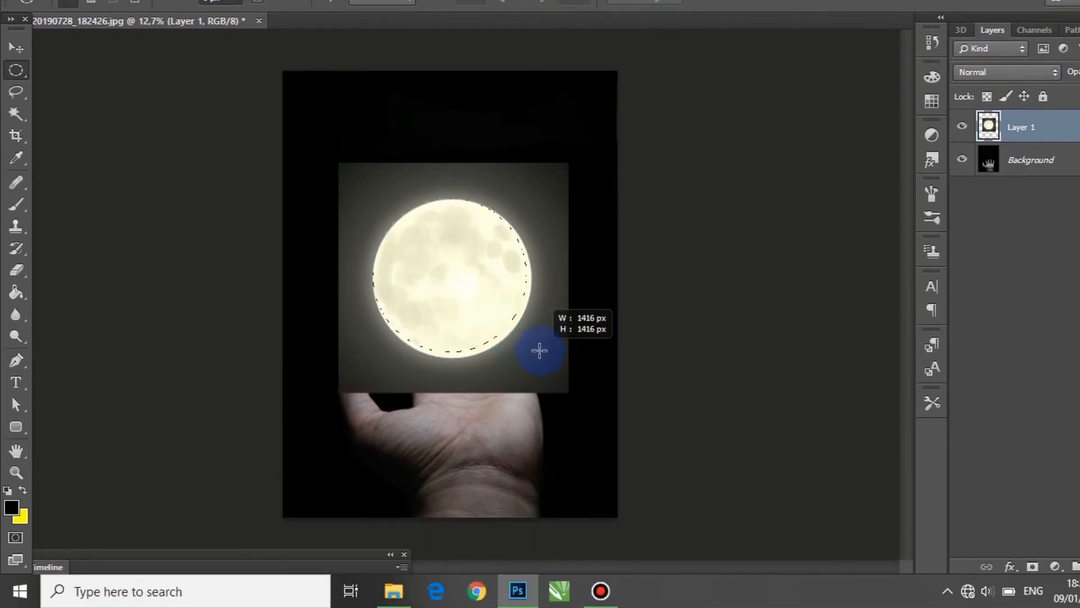
click(651, 301)
drag(449, 276, 521, 347)
drag(453, 280, 525, 360)
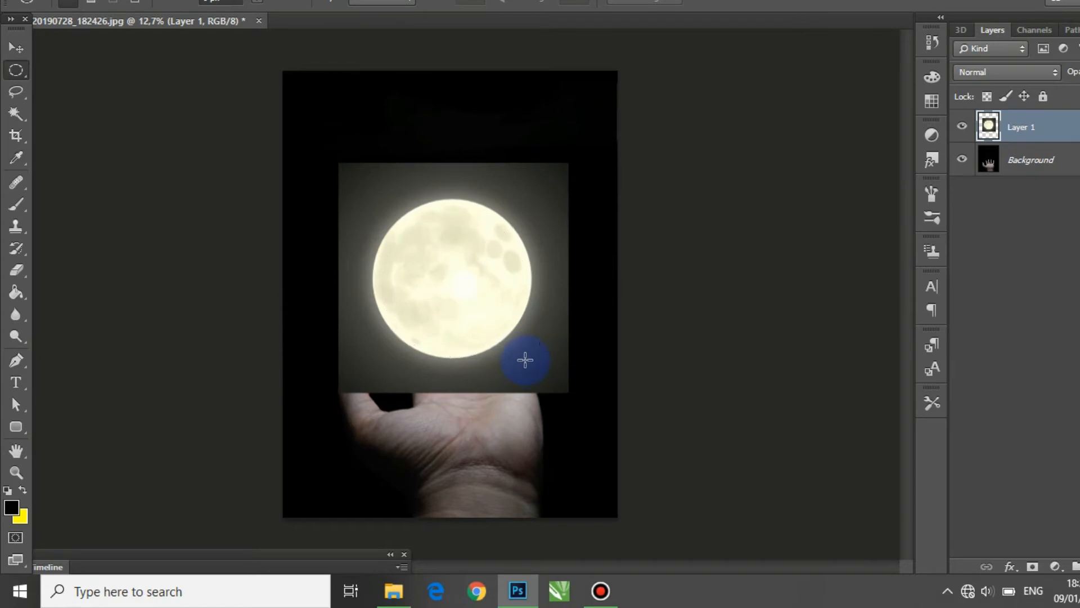
drag(449, 301, 526, 381)
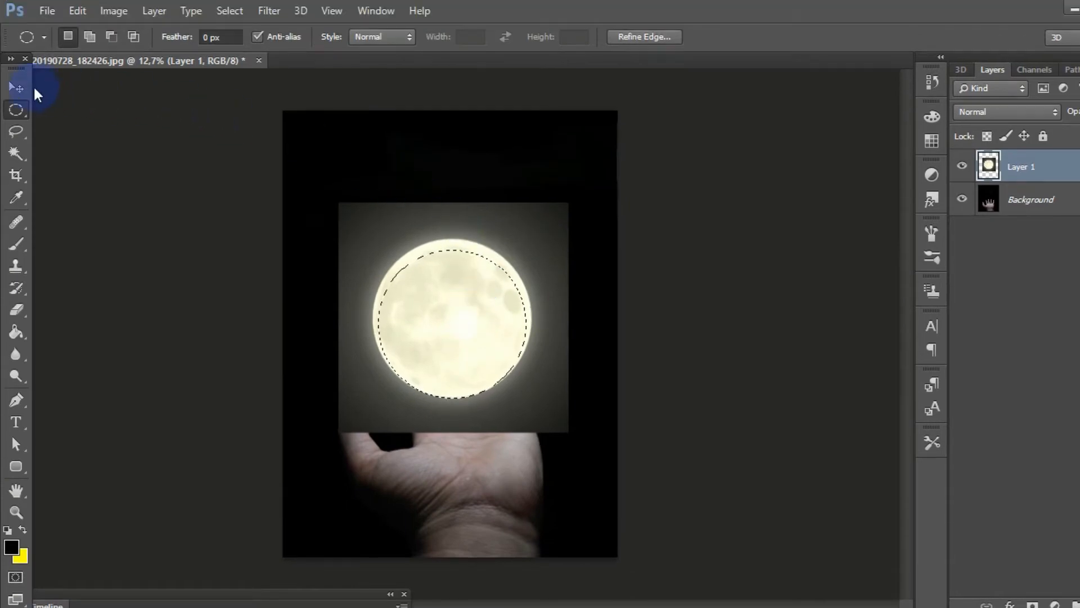
Step: Copy the selected moon disc, paste it onto a new layer and hide Layer 1
click(28, 85)
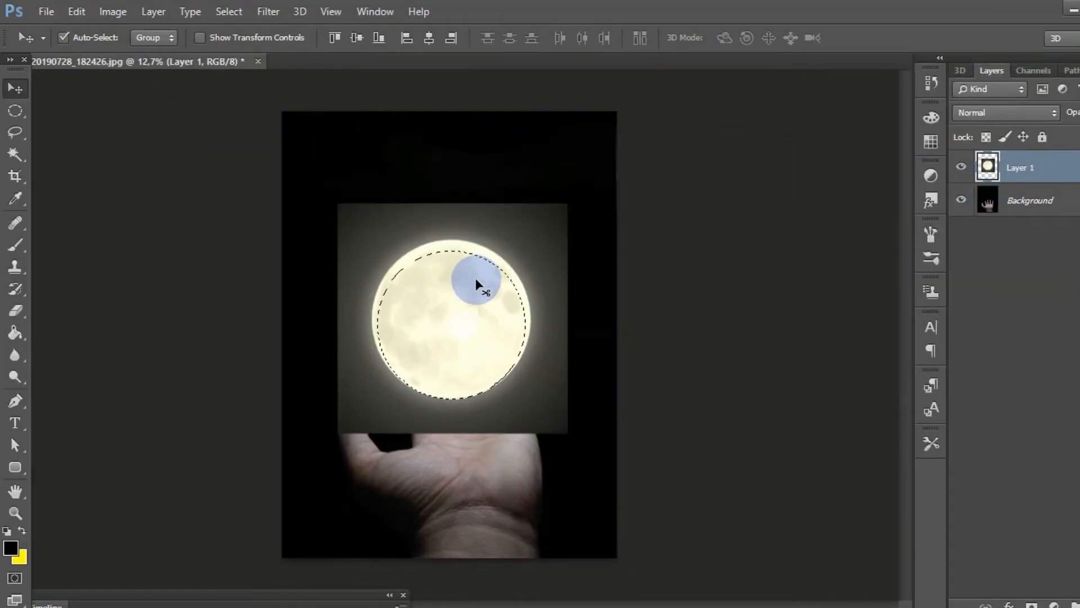
key(ctrl+c)
key(ctrl+v)
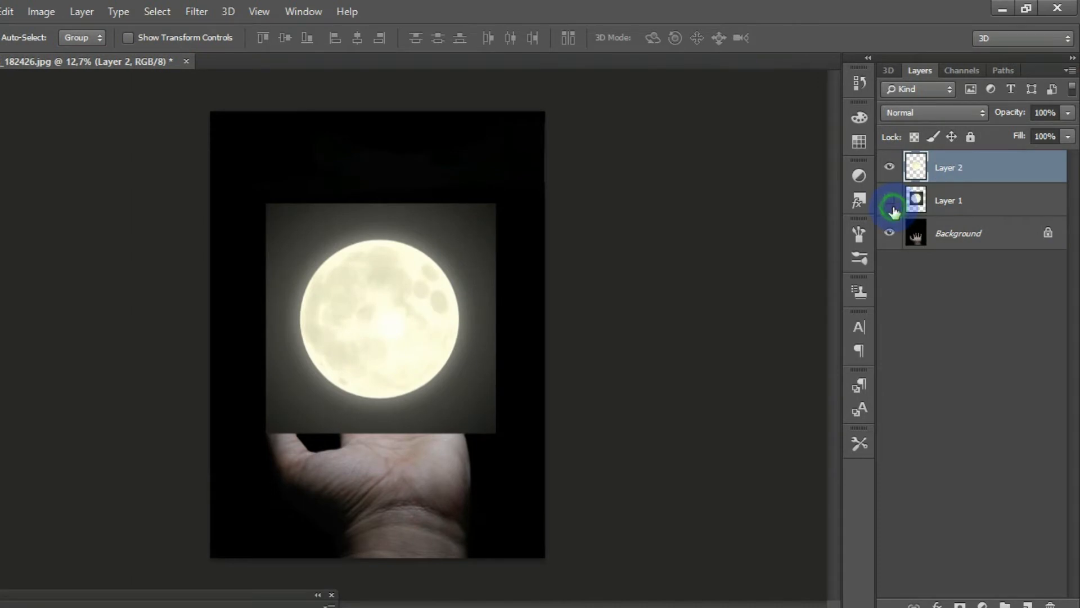
click(893, 208)
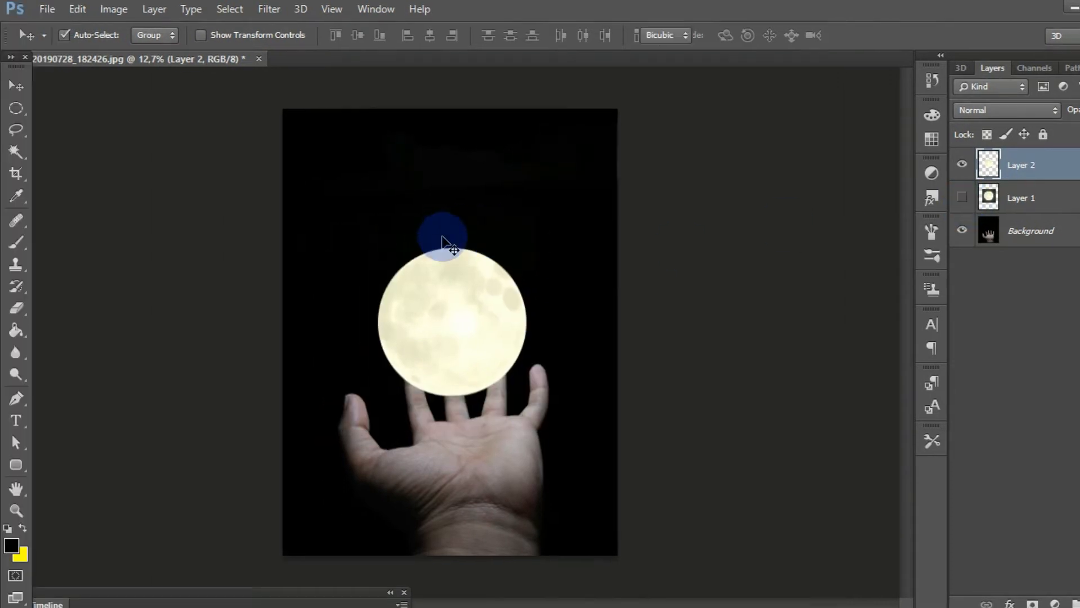
Step: Scale the pasted moon disc proportionally about its centre to 111.35% with Free Transform and commit it
key(ctrl+t)
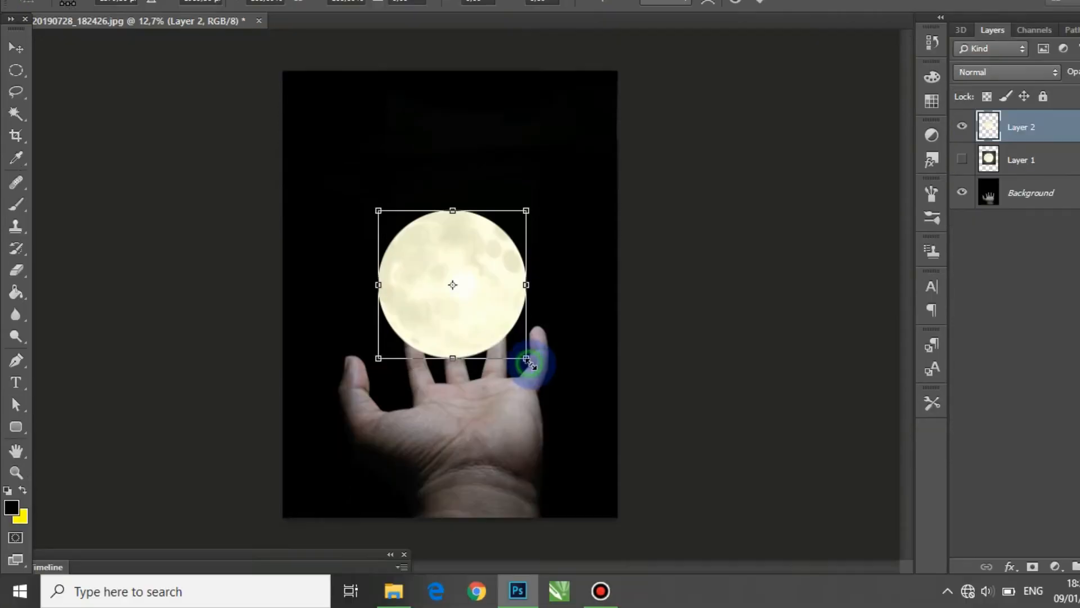
drag(526, 396, 540, 412)
drag(539, 374, 535, 369)
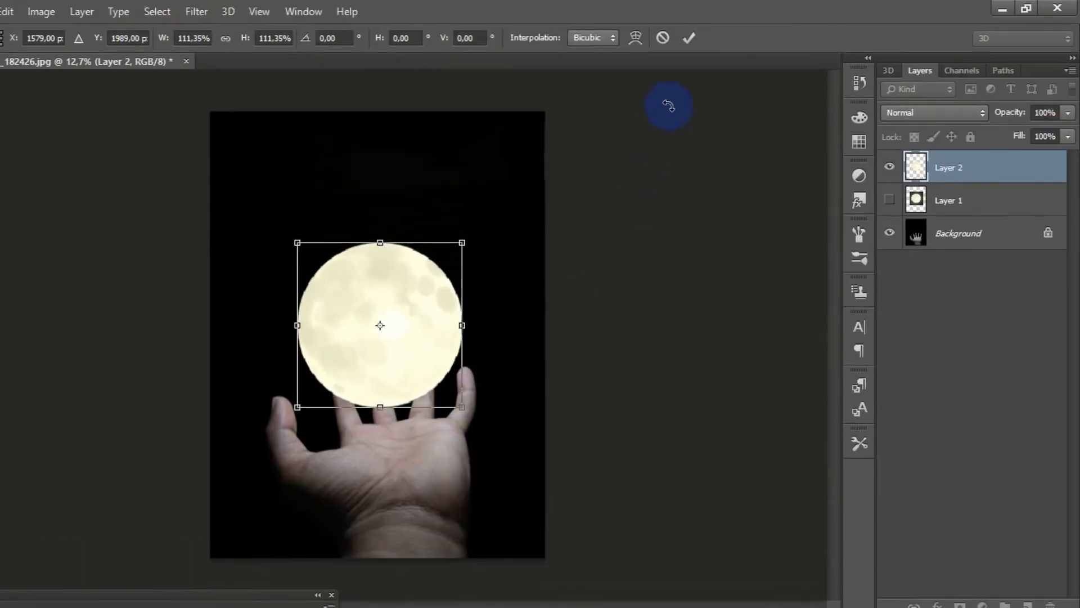
click(687, 38)
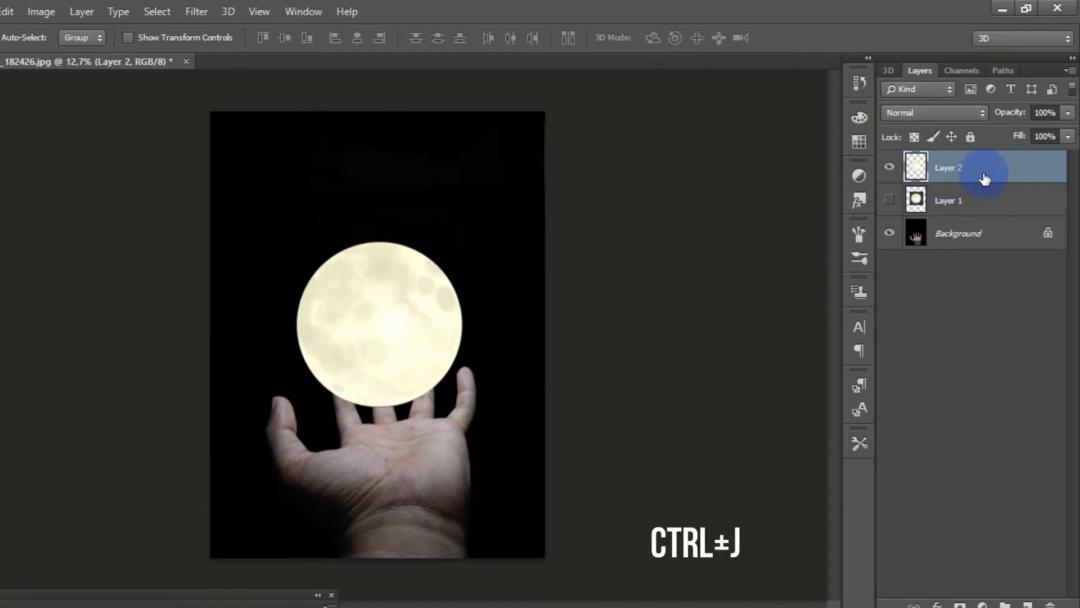
Step: Duplicate the moon disc layer, place the copy beneath the original and apply Gaussian Blur with a 171.8-pixel radius to it
key(ctrl+j)
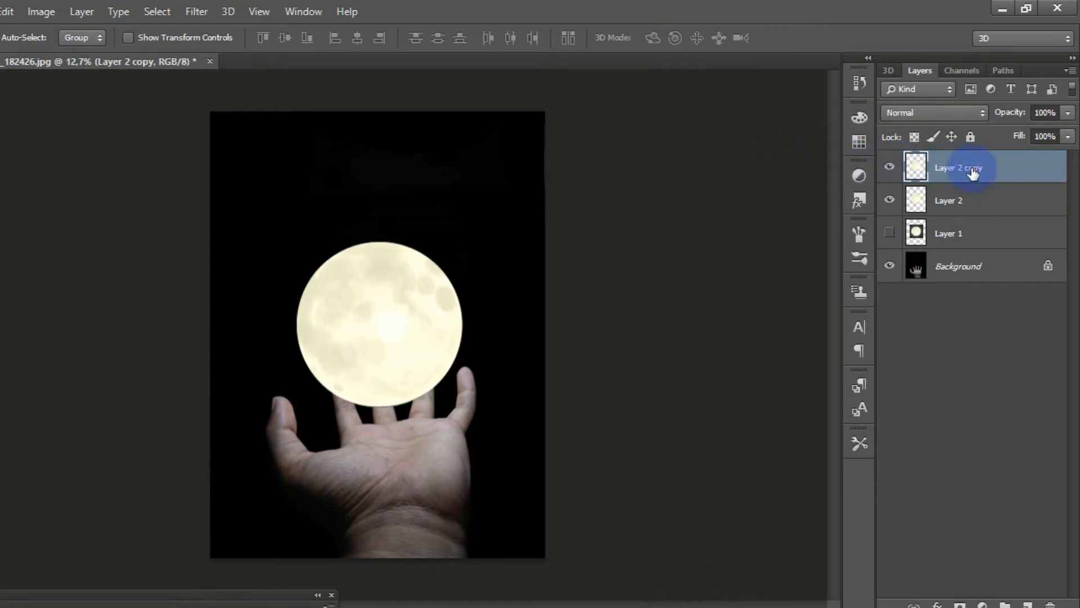
drag(973, 172, 980, 204)
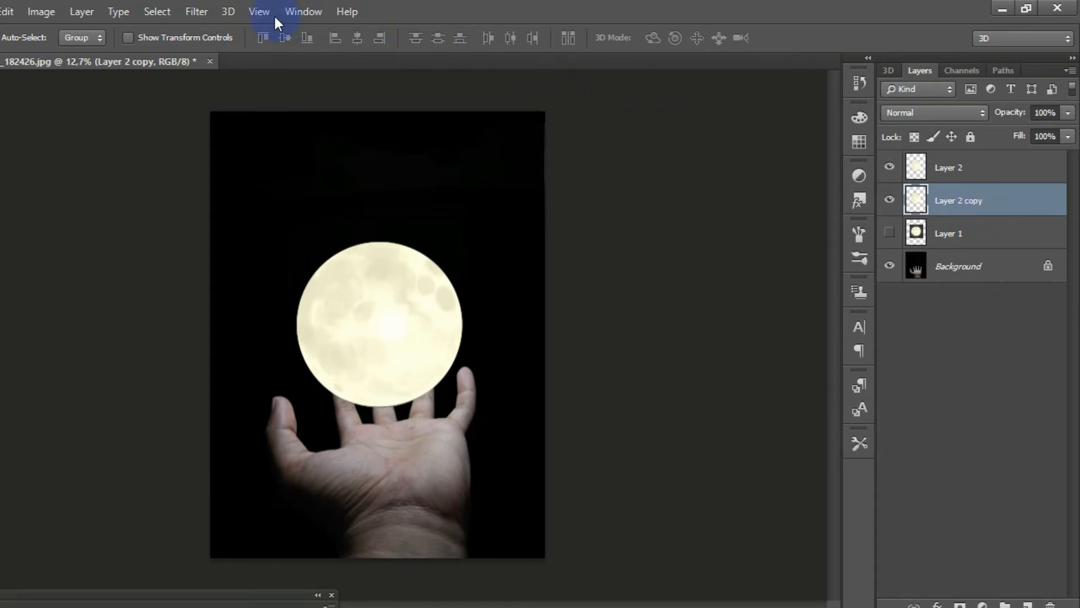
click(198, 12)
mouse_move(268, 218)
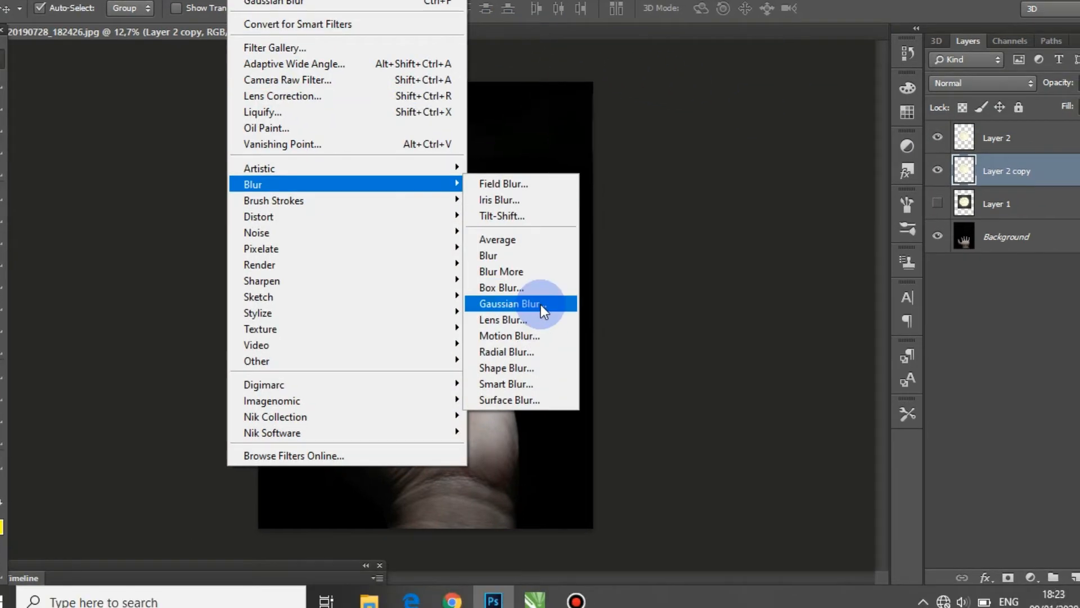
click(555, 333)
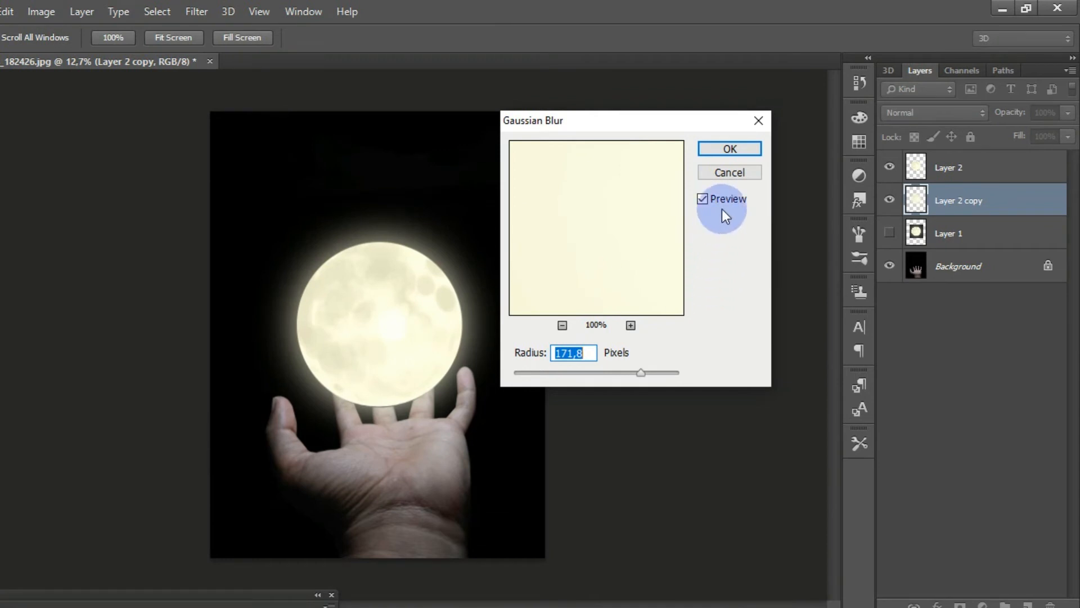
click(731, 148)
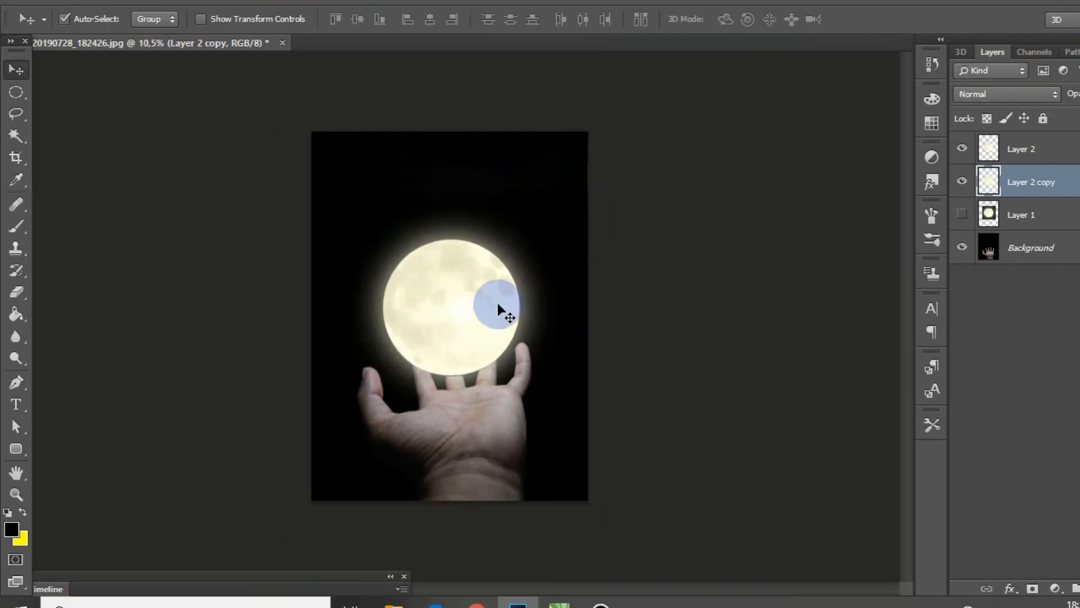
scroll(498, 303, up, 2)
scroll(498, 303, down, 2)
scroll(498, 303, up, 2)
scroll(497, 302, down, 2)
scroll(498, 303, up, 2)
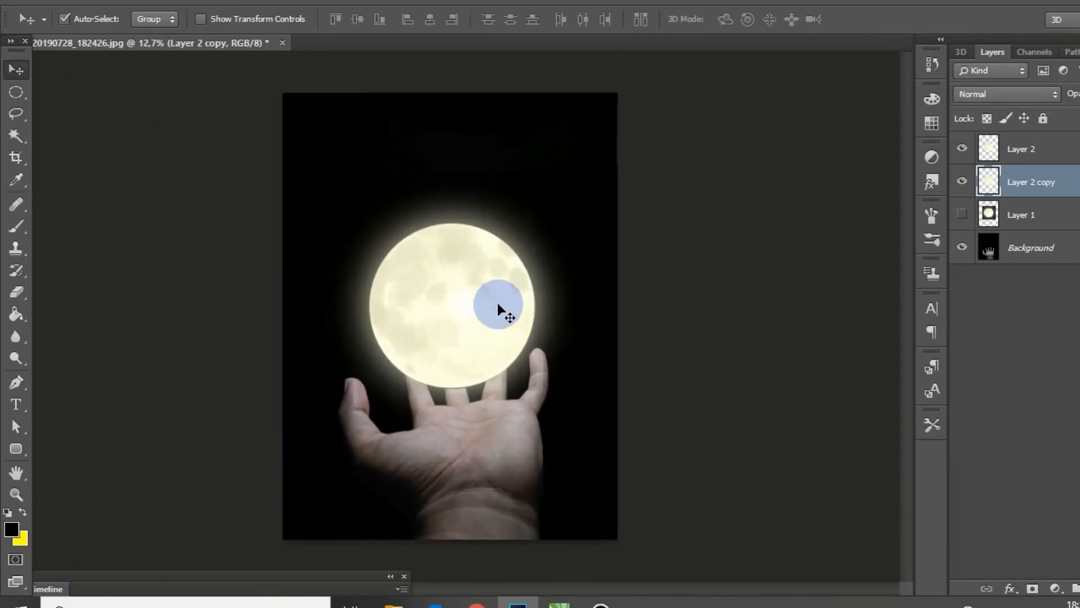
scroll(498, 302, down, 1)
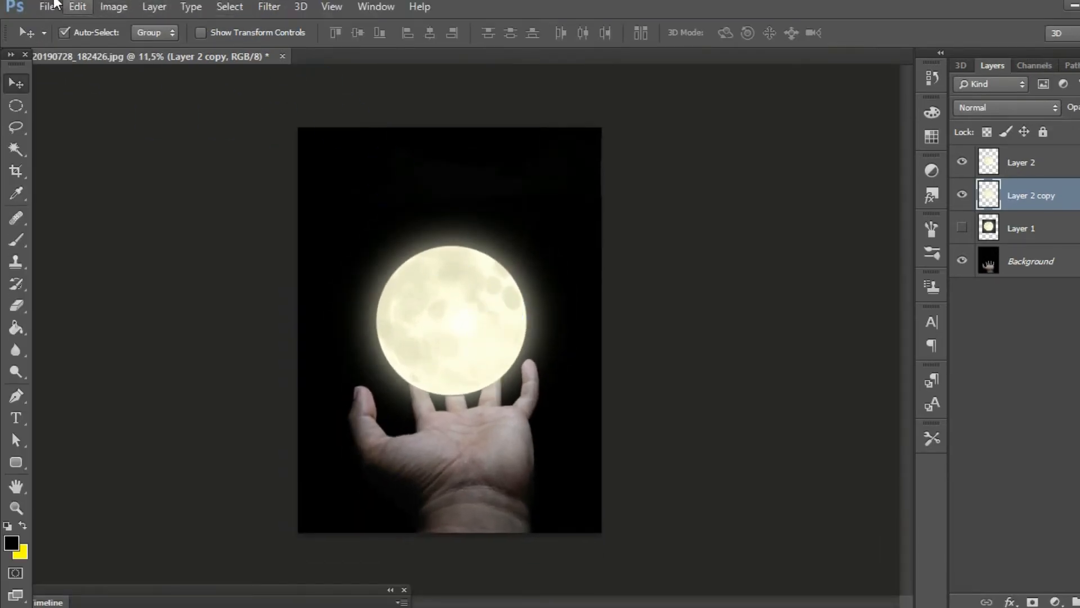
Step: Open the image galaxy-wallpaper-36.jpg
click(56, 6)
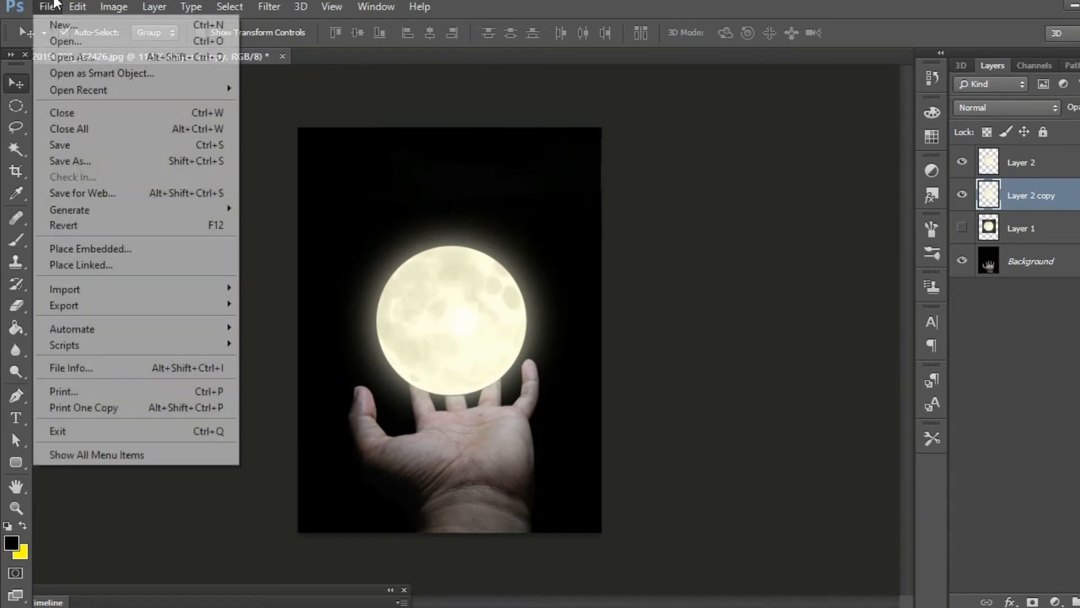
click(76, 41)
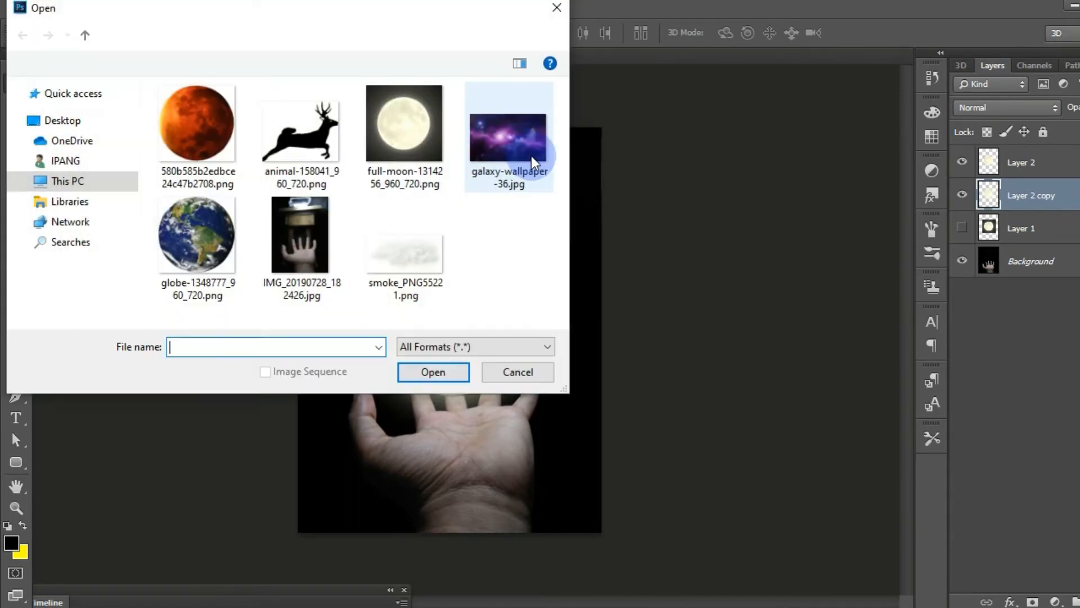
click(519, 158)
click(450, 336)
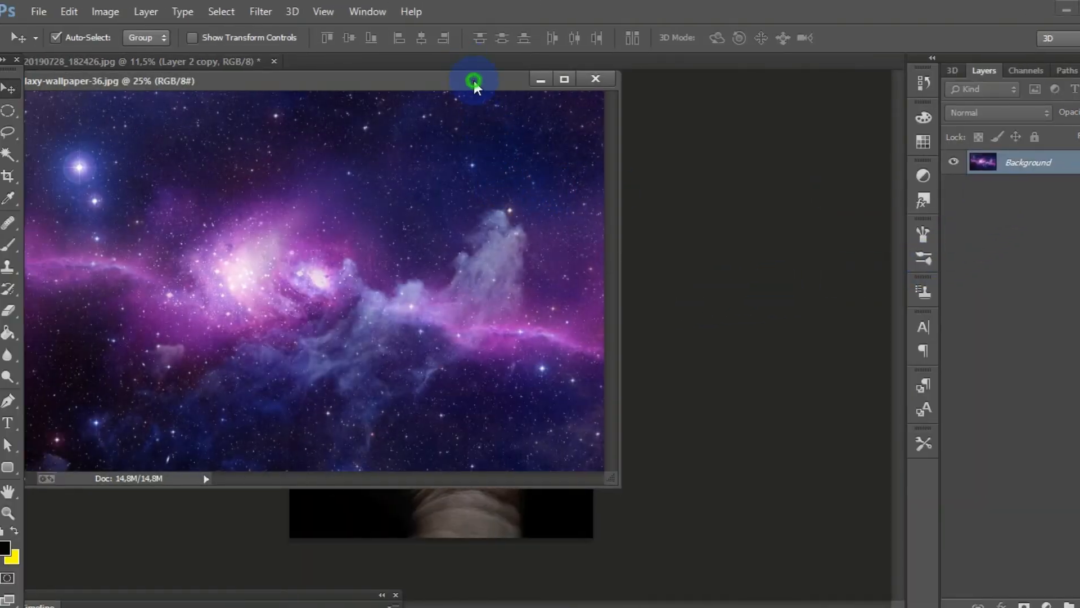
Step: Copy the galaxy image into the hand document, close its own window and position the galaxy across the moon's area
drag(474, 84, 231, 87)
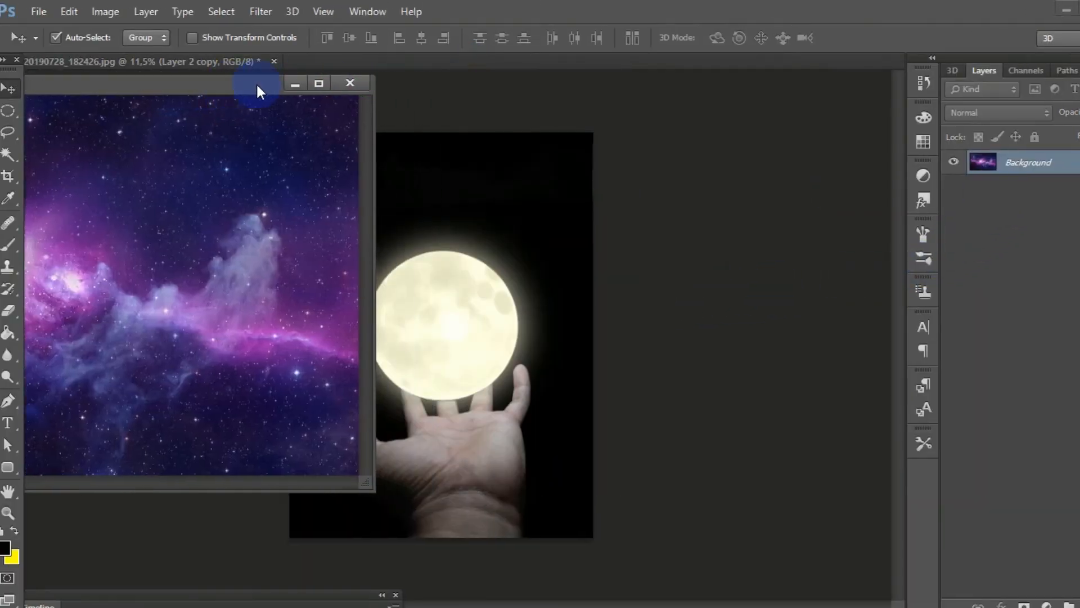
drag(1072, 163, 397, 109)
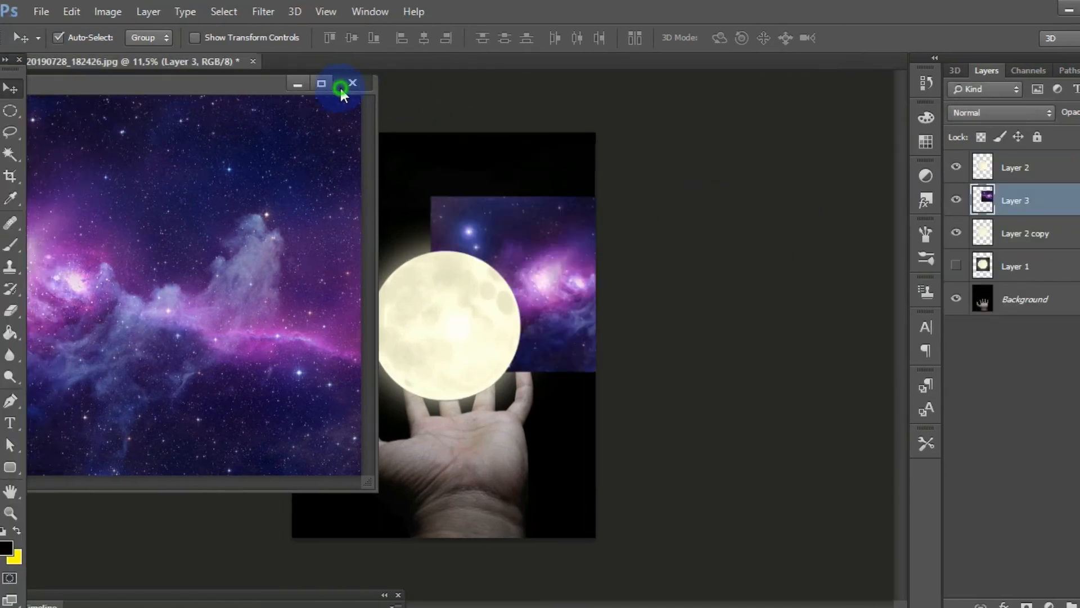
click(342, 88)
drag(521, 256, 408, 264)
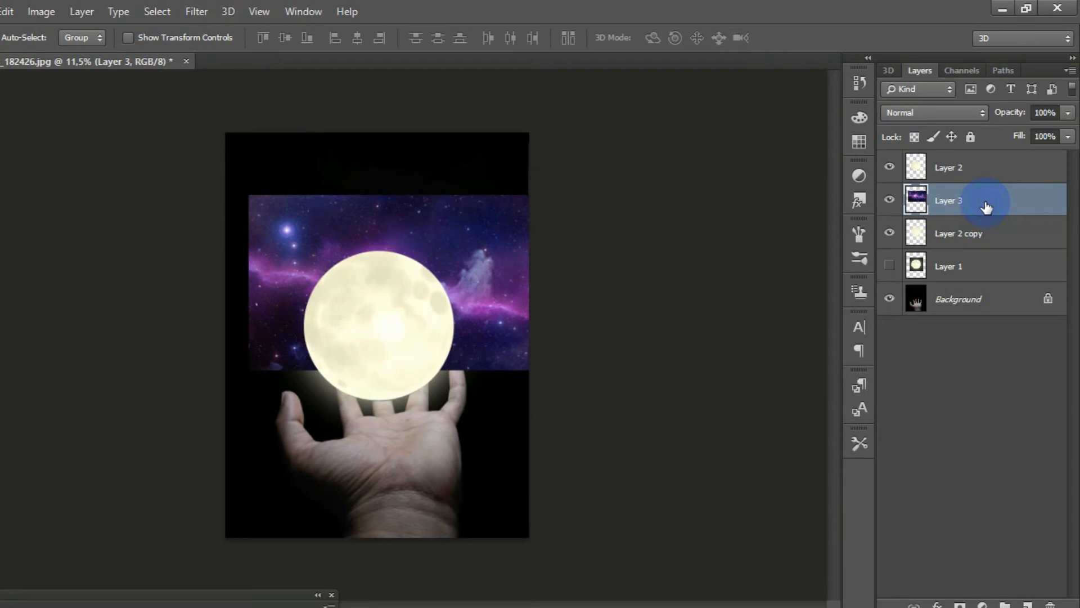
Step: Move the galaxy layer down the layer stack to directly above the Background layer, below Layer 1
drag(986, 207, 988, 260)
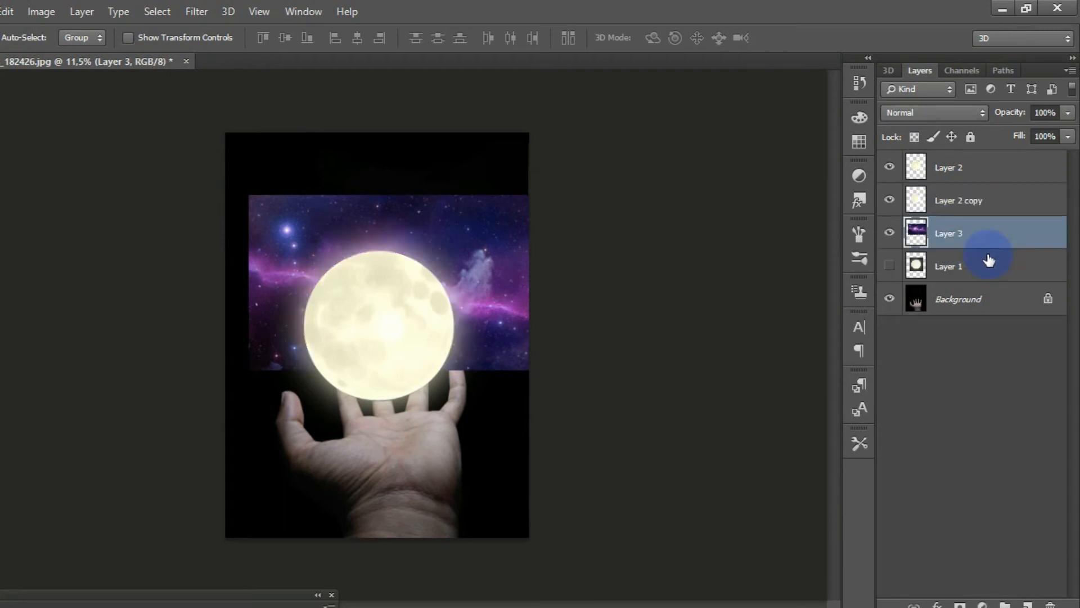
click(976, 288)
double_click(957, 234)
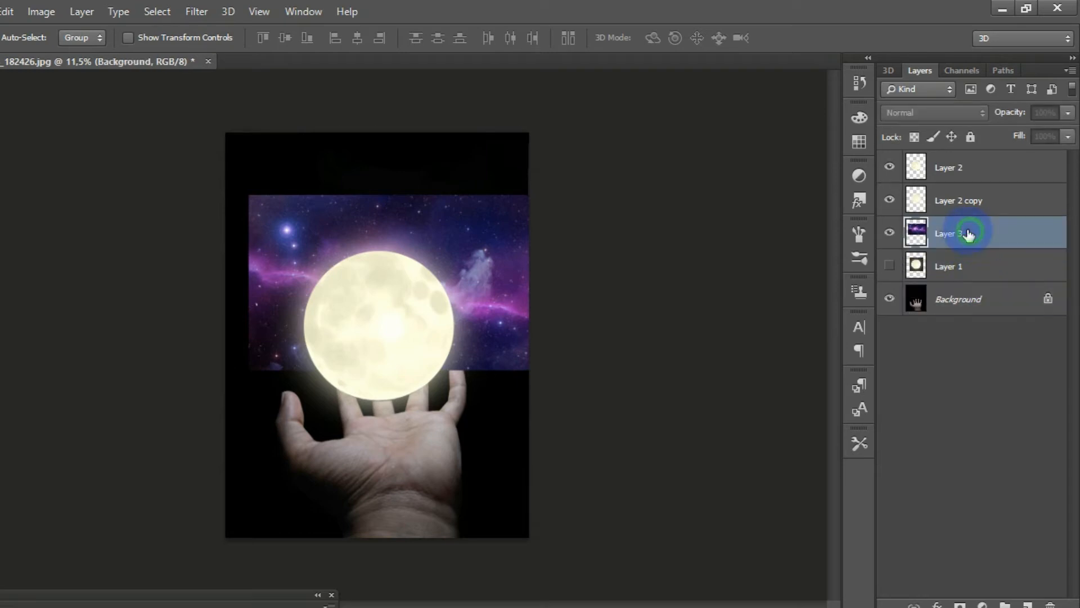
drag(1037, 242, 1018, 282)
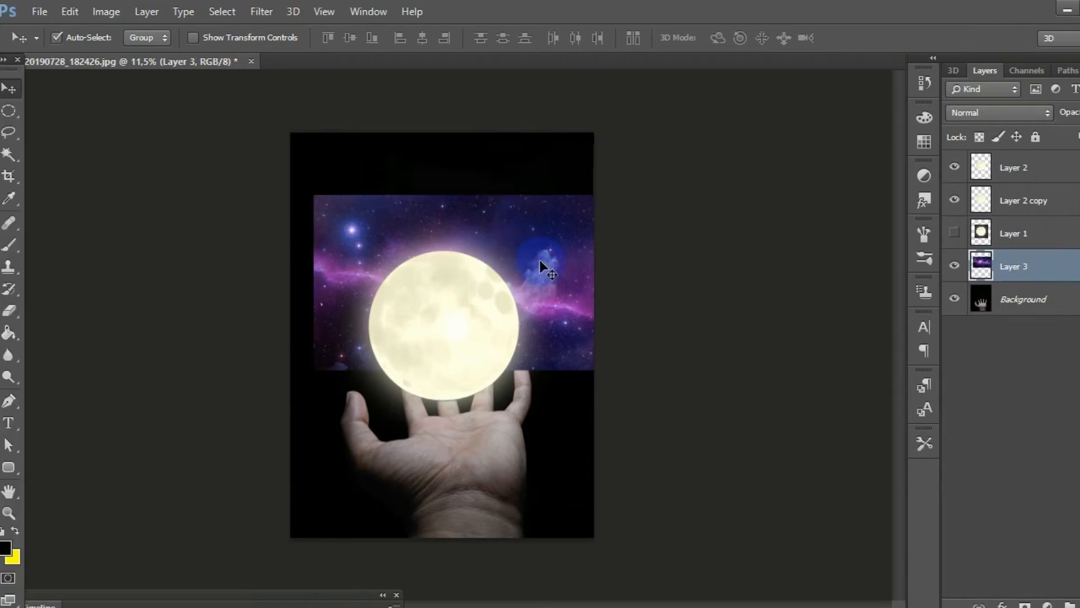
Step: Enlarge the galaxy layer proportionally with Free Transform, reposition it to cover nearly the whole canvas and commit the transform
drag(539, 260, 523, 266)
key(ctrl+t)
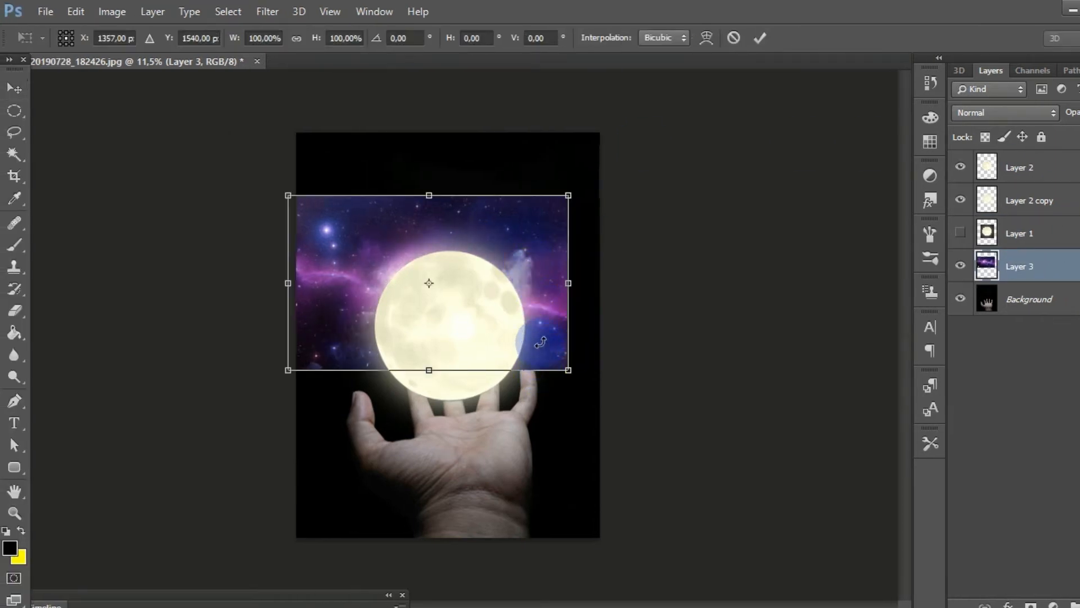
drag(541, 336, 759, 566)
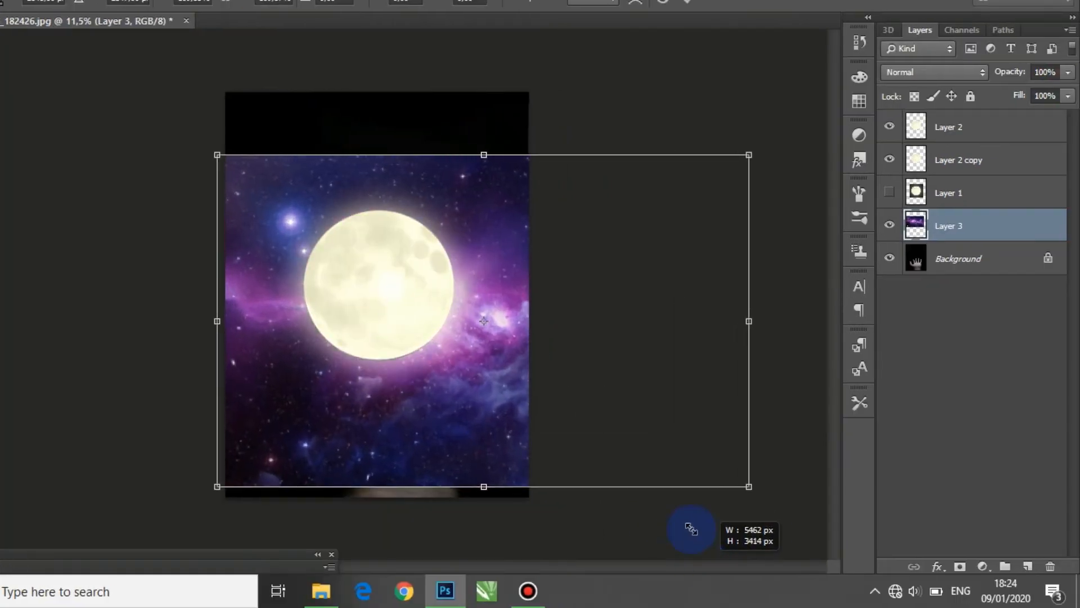
drag(588, 333, 569, 251)
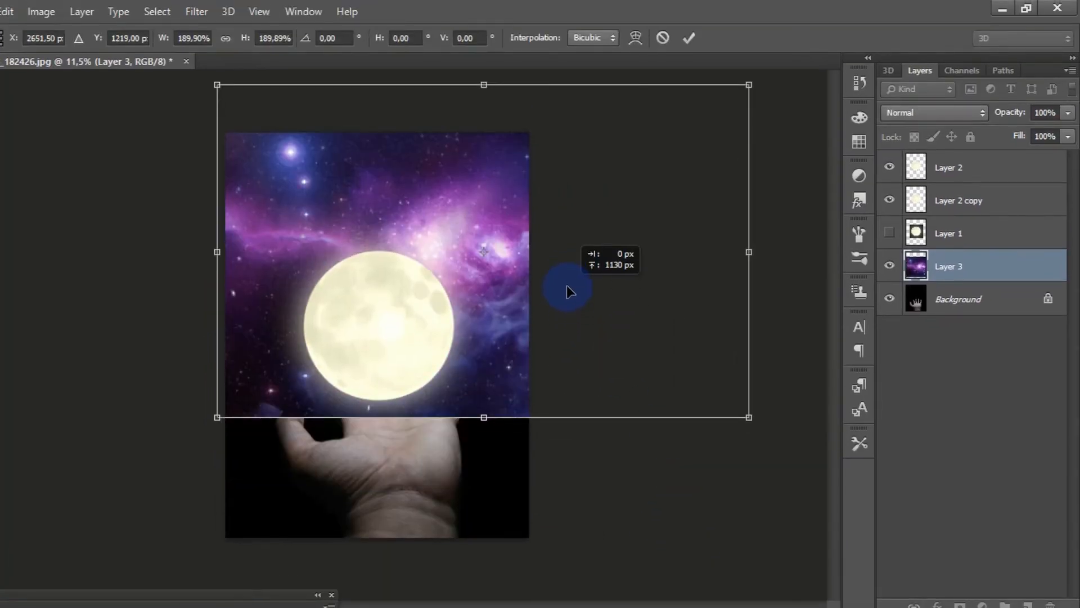
drag(569, 291, 566, 312)
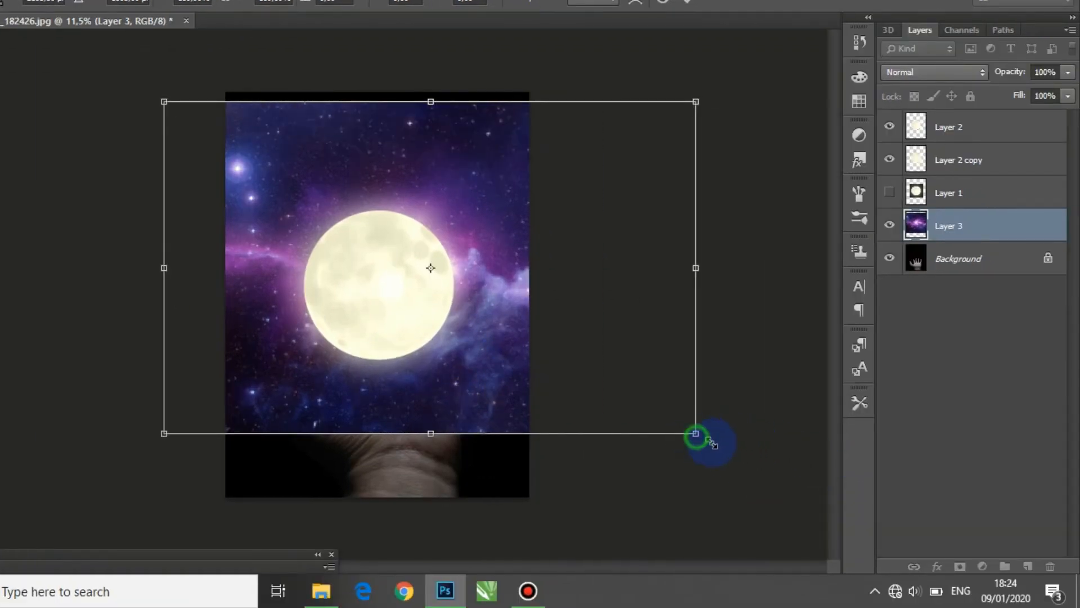
drag(696, 434, 831, 513)
drag(720, 413, 696, 388)
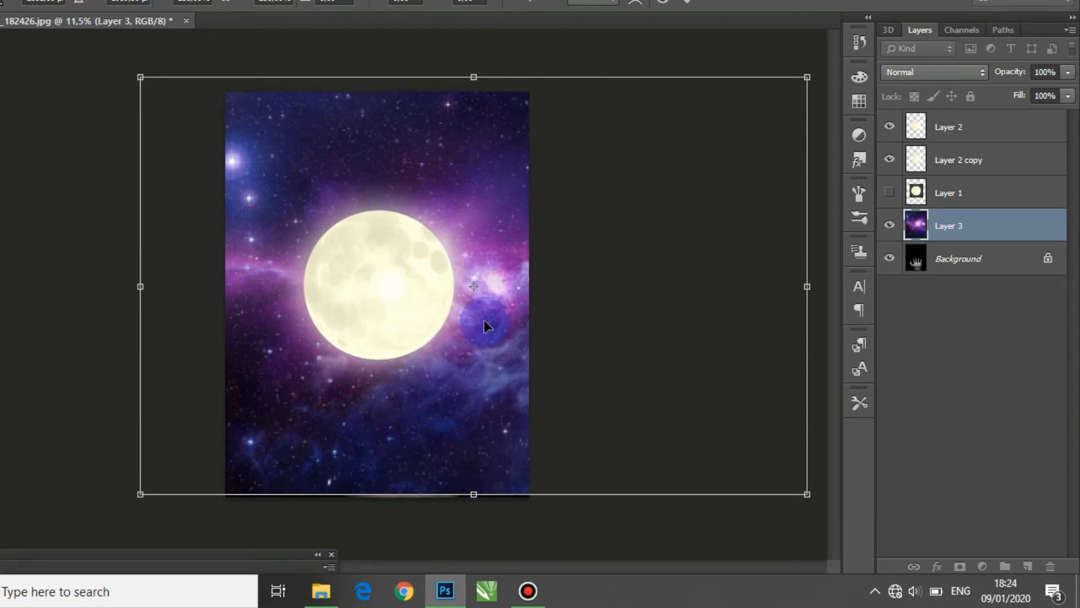
click(687, 2)
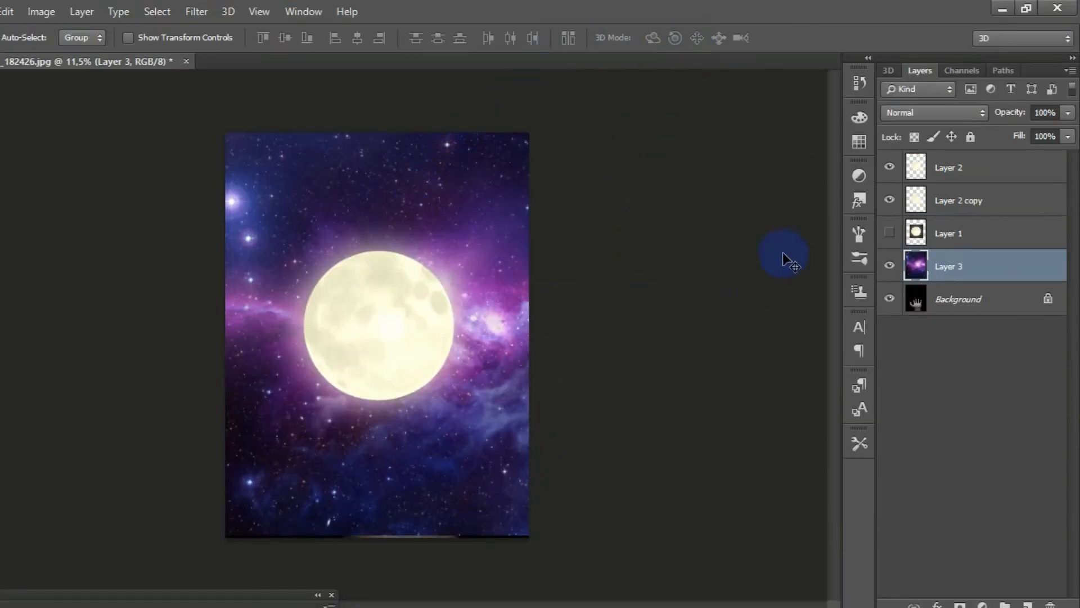
Step: Set the galaxy layer's blend mode to Hard Light and shift the layer slightly upward
click(910, 115)
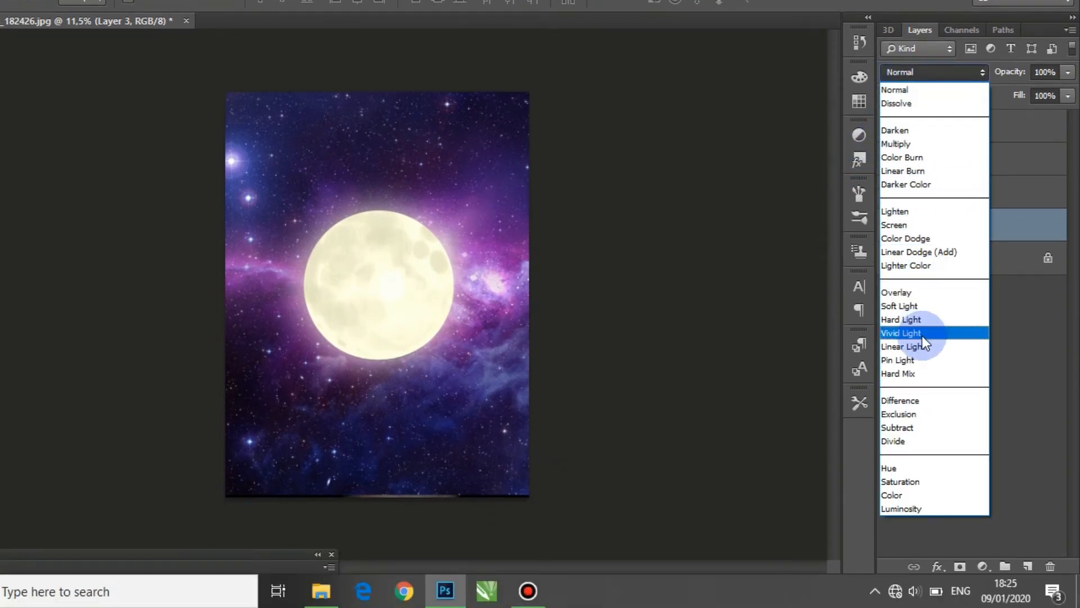
click(921, 319)
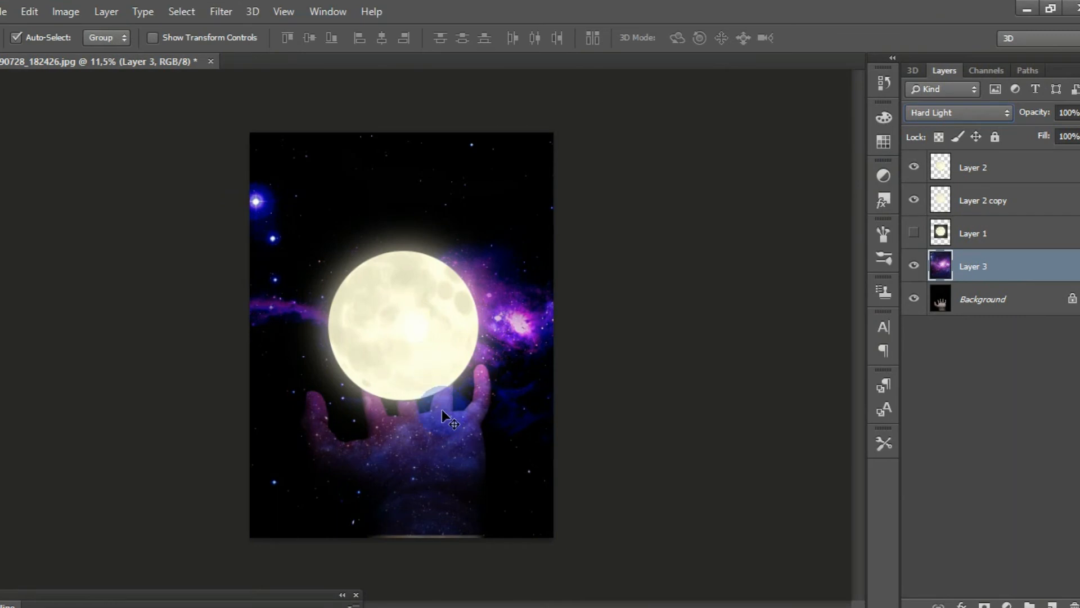
drag(442, 413, 441, 396)
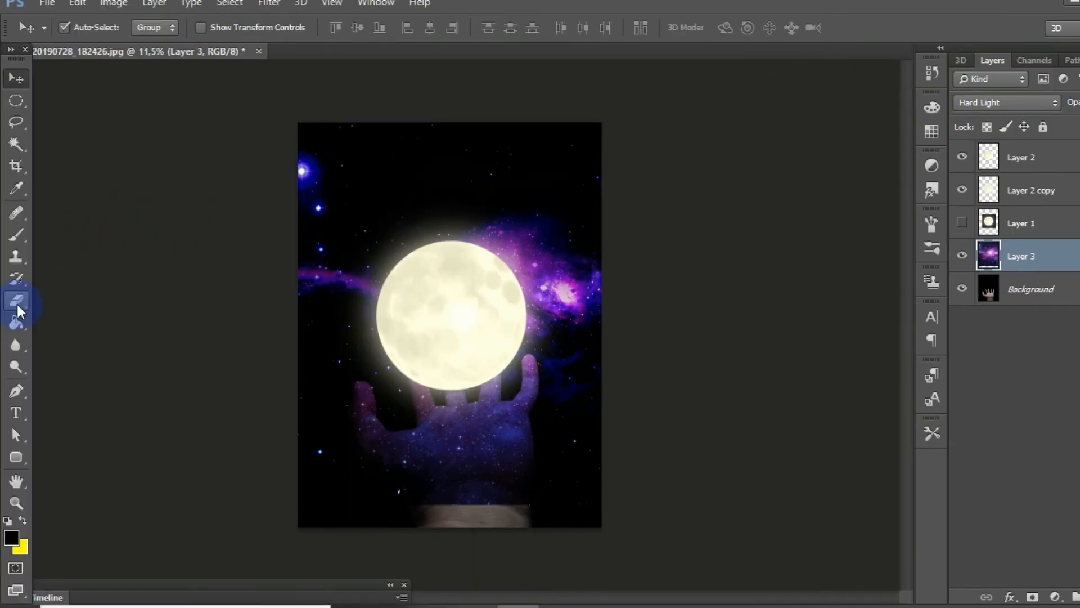
Step: Erase the galaxy texture from the wrist and lower palm on Layer 3 with the Eraser tool
click(18, 304)
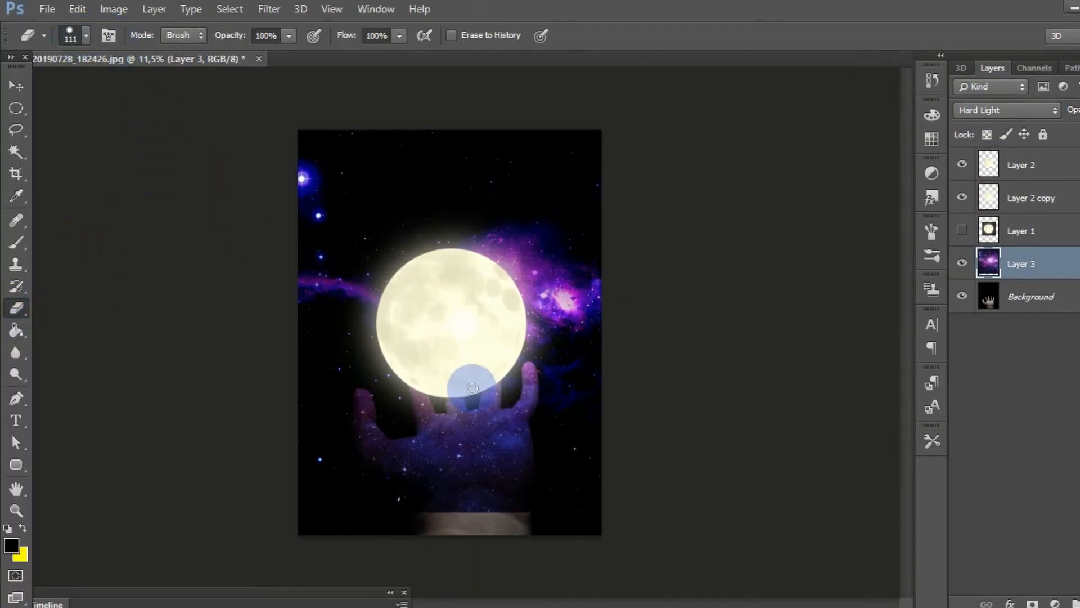
scroll(470, 381, up, 3)
scroll(637, 379, up, 3)
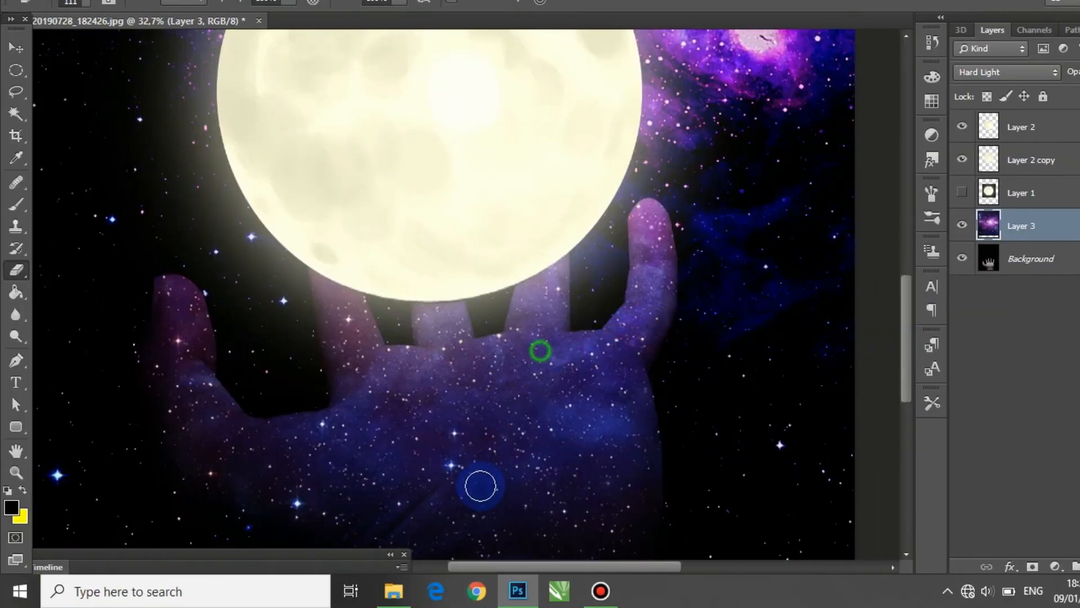
mouse_move(480, 486)
mouse_down()
mouse_move(471, 475)
mouse_move(526, 376)
mouse_up()
scroll(562, 394, down, 4)
click(85, 2)
mouse_move(174, 73)
mouse_down()
mouse_move(213, 84)
mouse_move(140, 85)
mouse_up()
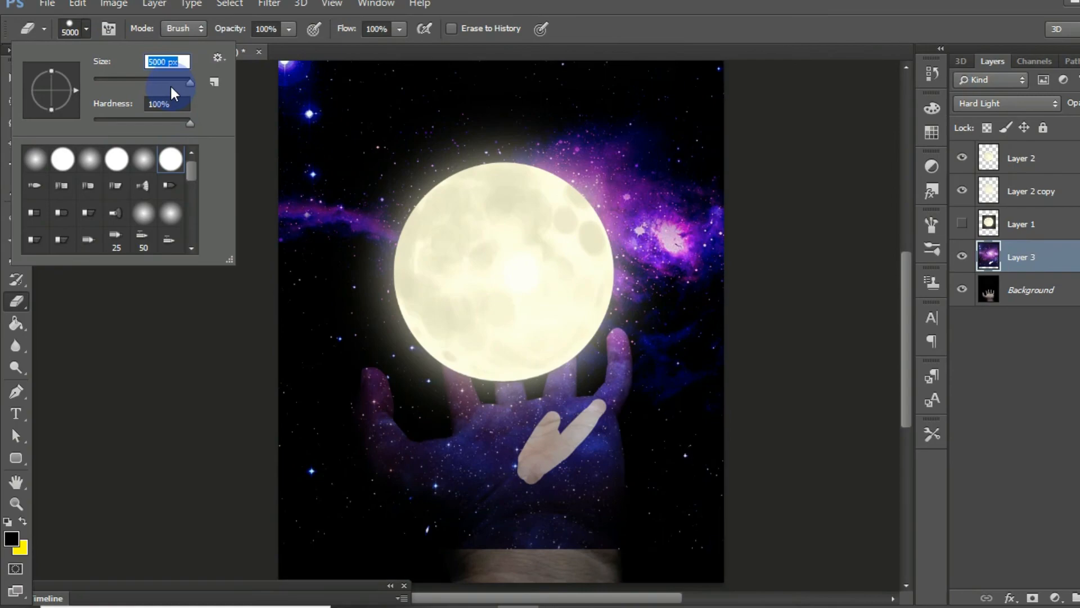
mouse_move(467, 539)
mouse_down()
mouse_move(626, 539)
mouse_move(626, 467)
mouse_move(393, 453)
mouse_up()
Step: Erase the galaxy from the thumb and the fingers nearest to it with an 87 px eraser at 100% hardness
scroll(393, 452, up, 11)
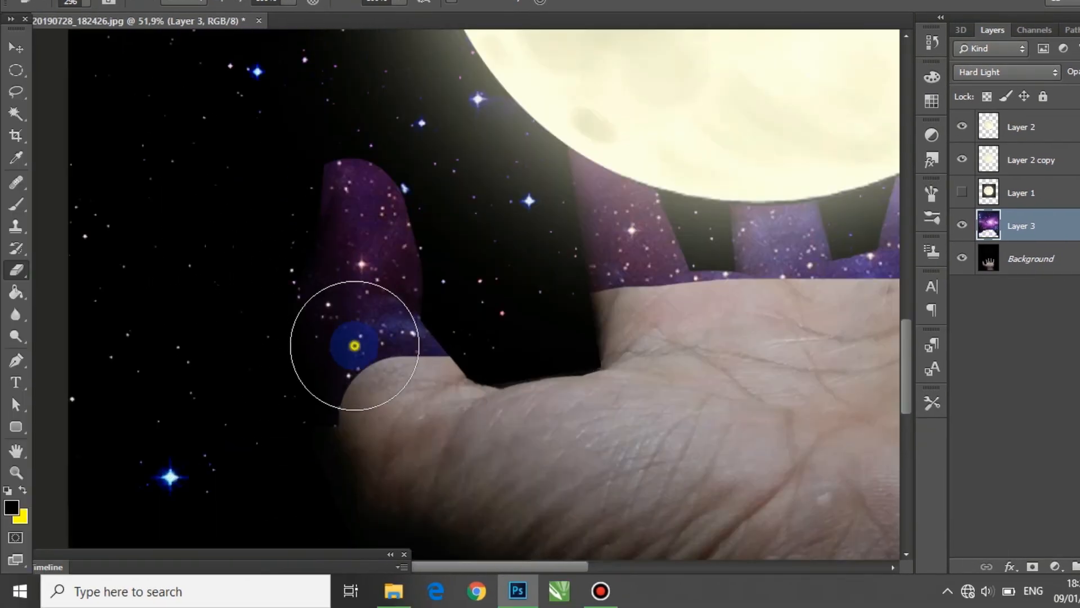
right_click(354, 346)
drag(482, 368, 466, 369)
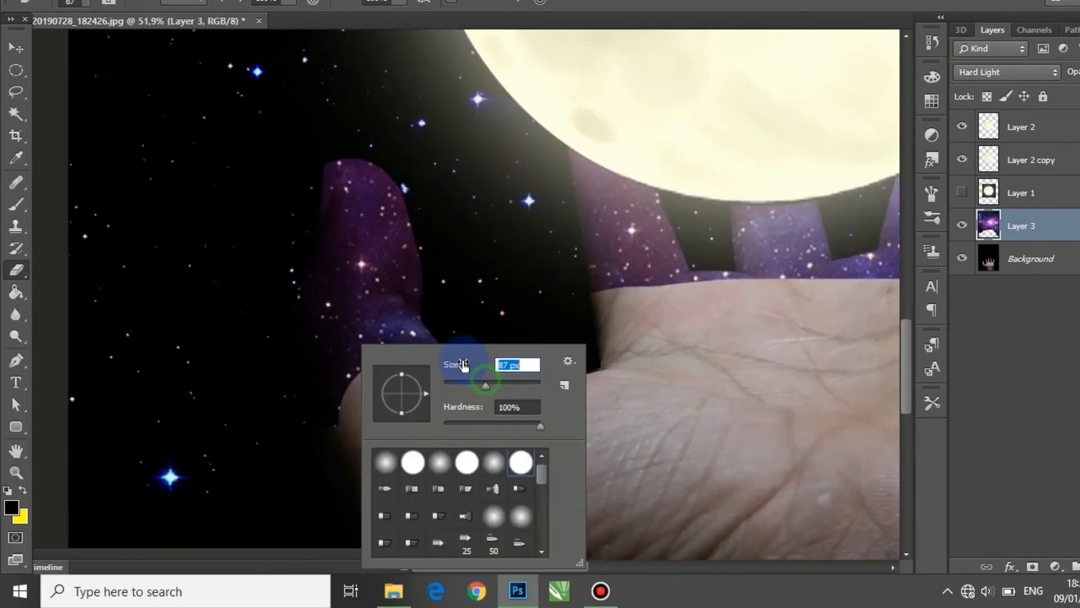
mouse_move(376, 332)
mouse_down()
mouse_move(331, 405)
mouse_move(314, 331)
mouse_move(434, 377)
mouse_move(381, 374)
mouse_move(582, 159)
mouse_move(619, 139)
mouse_move(831, 309)
mouse_up()
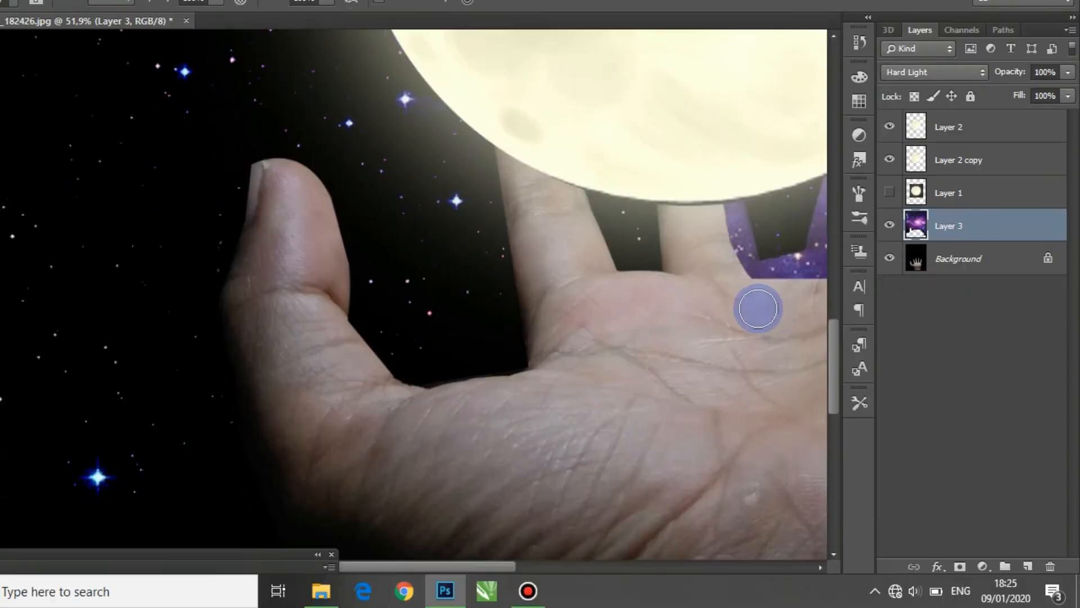
drag(759, 309, 747, 225)
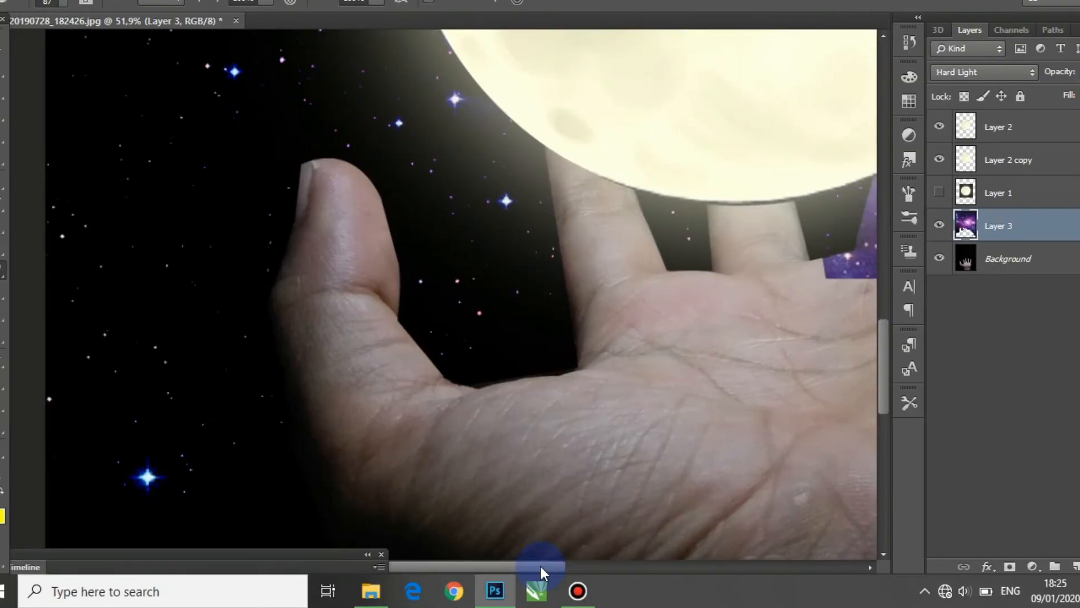
Step: Erase the galaxy texture from the remaining fingers and upper palm, finishing the clean hand, and switch to the Move tool
drag(489, 566, 571, 567)
mouse_move(469, 263)
mouse_down()
mouse_move(419, 261)
mouse_move(519, 141)
mouse_move(561, 317)
mouse_move(661, 56)
mouse_move(703, 191)
mouse_move(625, 262)
mouse_up()
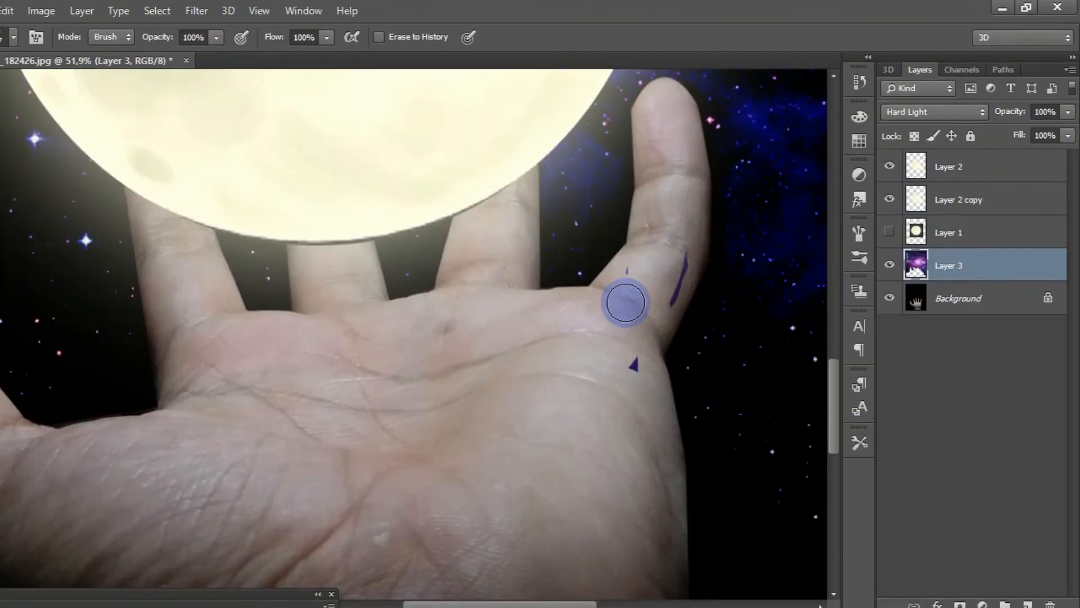
mouse_move(625, 303)
mouse_down()
mouse_move(642, 366)
mouse_move(684, 265)
mouse_move(612, 255)
mouse_up()
scroll(600, 330, down, 5)
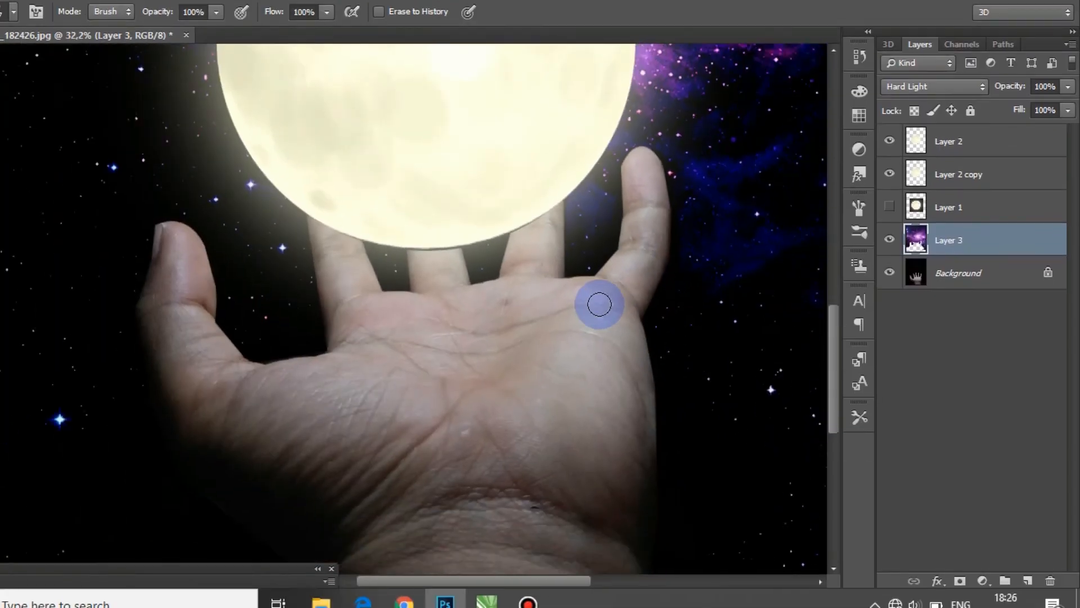
scroll(600, 303, down, 10)
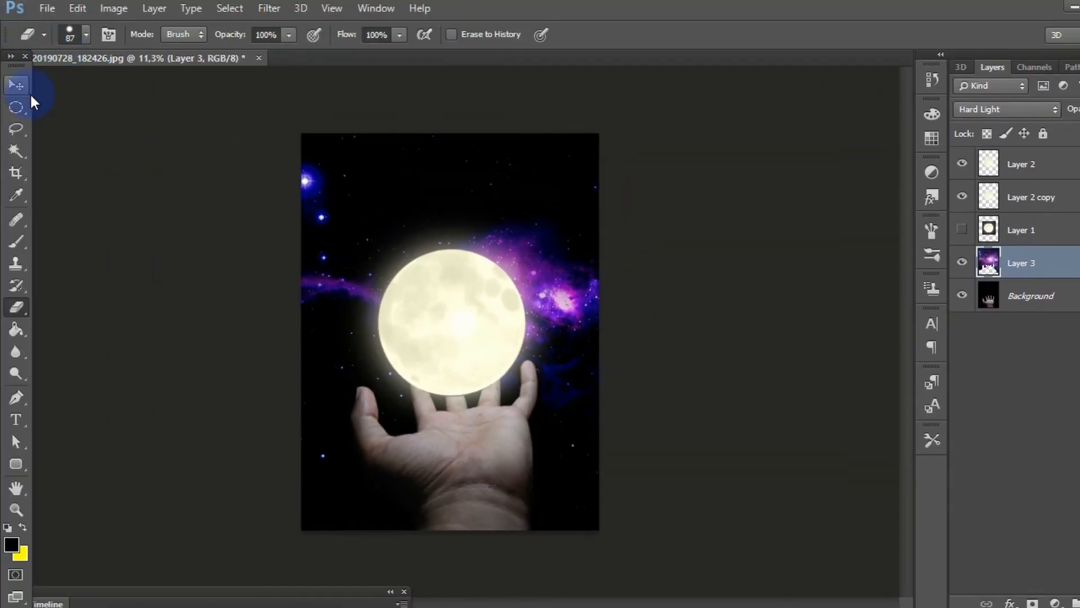
click(21, 86)
scroll(511, 289, down, 2)
scroll(512, 290, up, 2)
scroll(512, 289, down, 2)
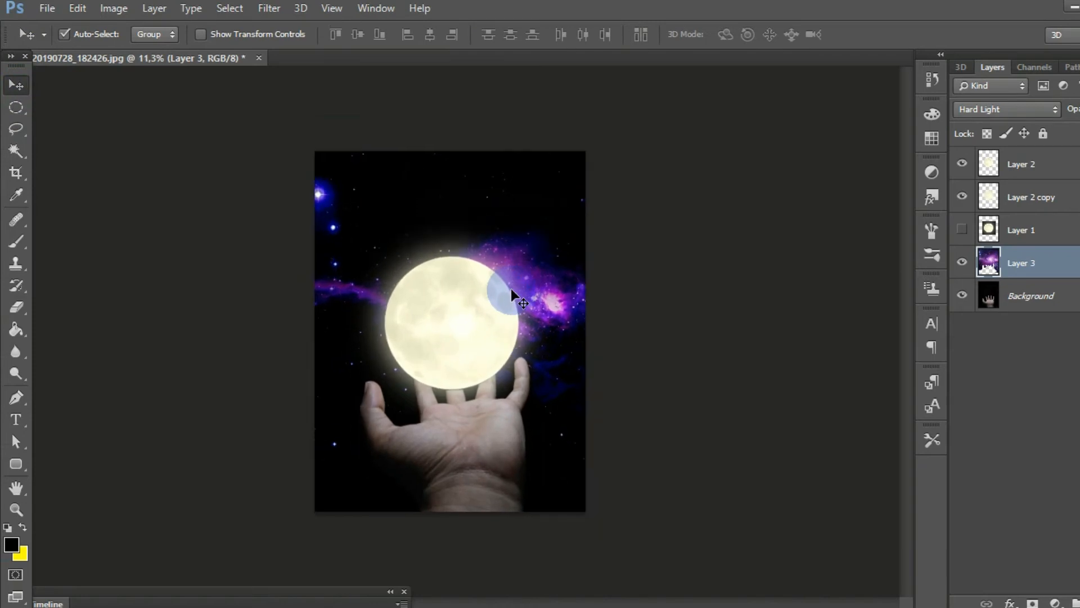
scroll(511, 289, up, 3)
scroll(512, 291, down, 1)
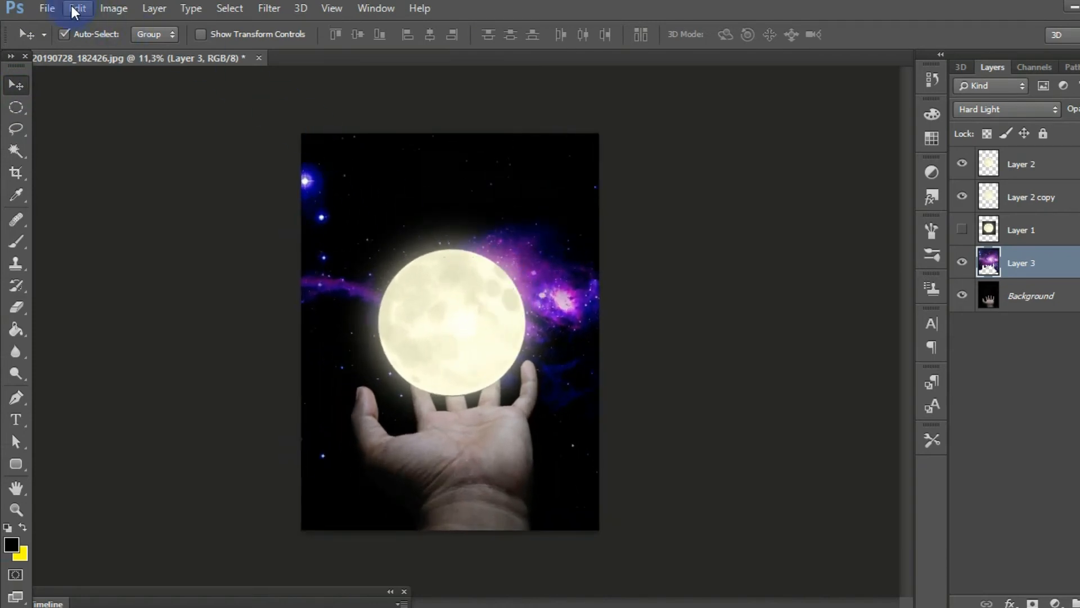
Step: Open the smoke image smoke_PNG55221.png
click(47, 8)
click(65, 42)
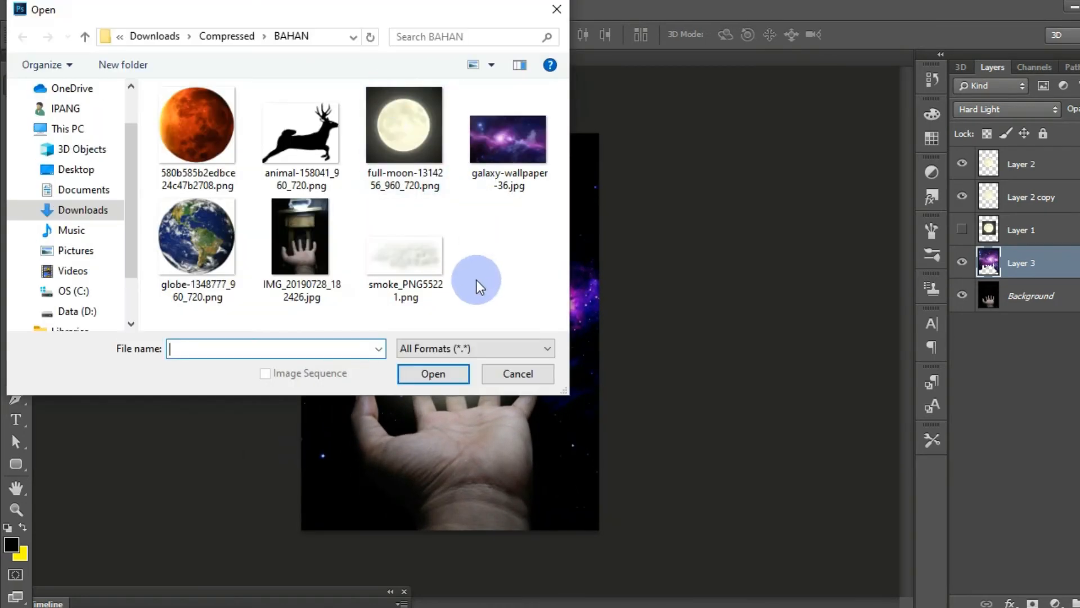
click(424, 298)
click(436, 372)
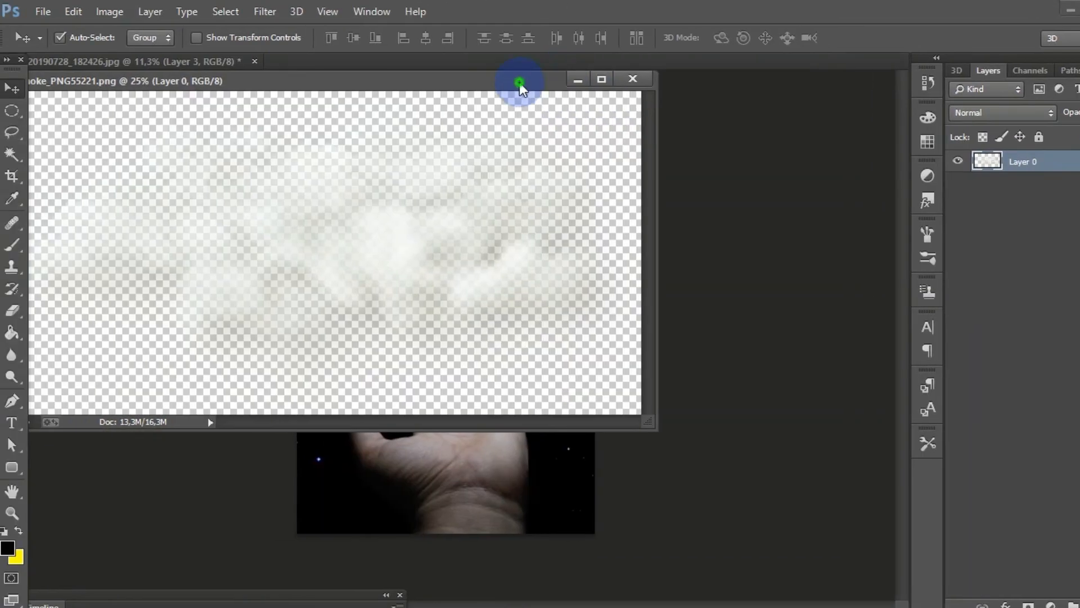
Step: Copy the smoke image into the hand document and position it across the fingertips behind the moon's lower edge
drag(519, 82, 244, 99)
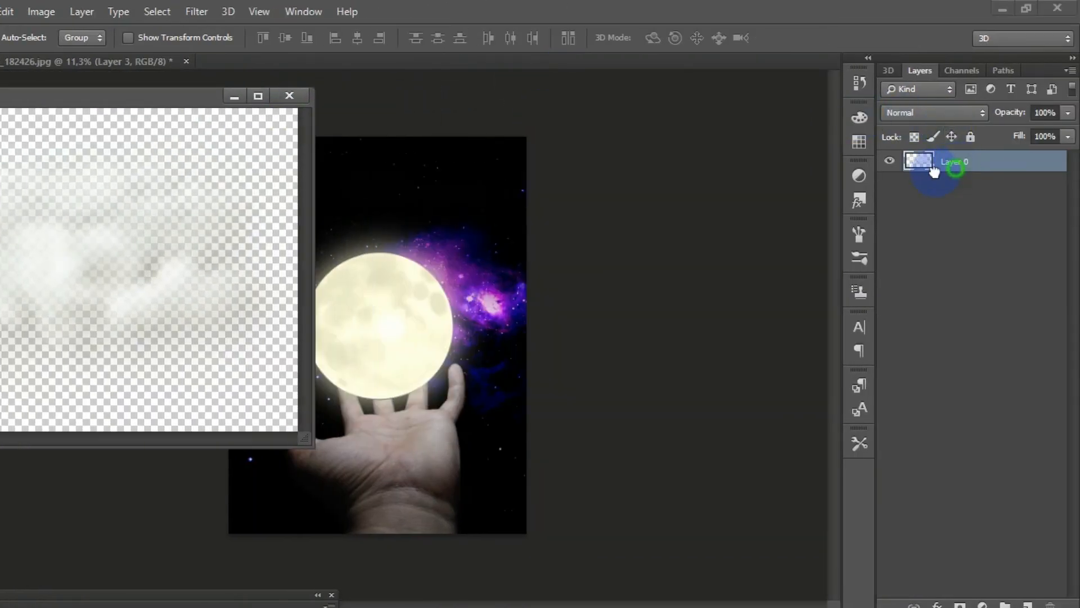
drag(934, 171, 385, 257)
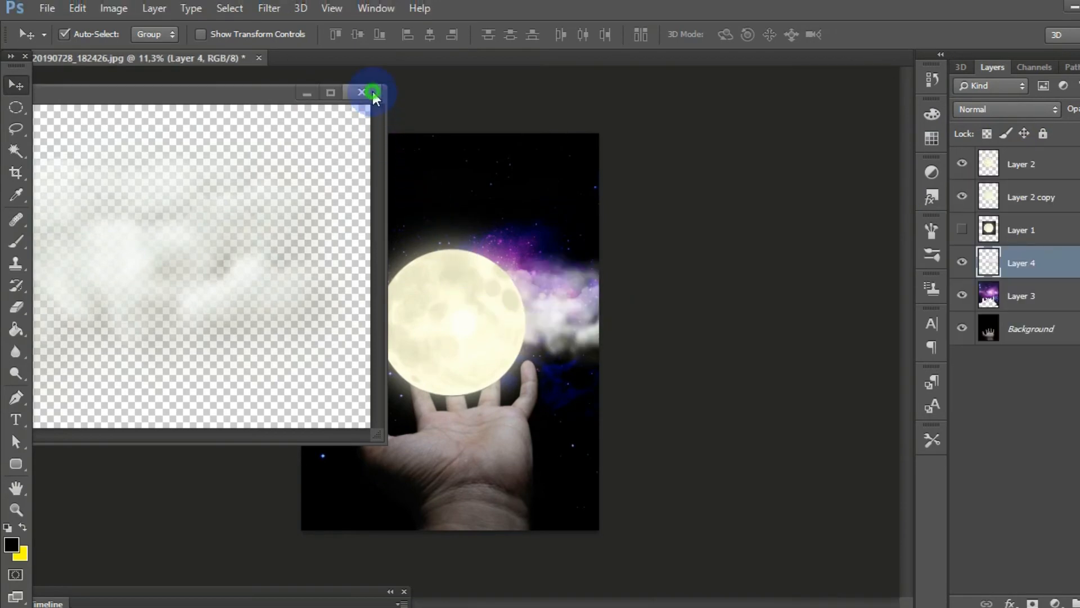
click(372, 92)
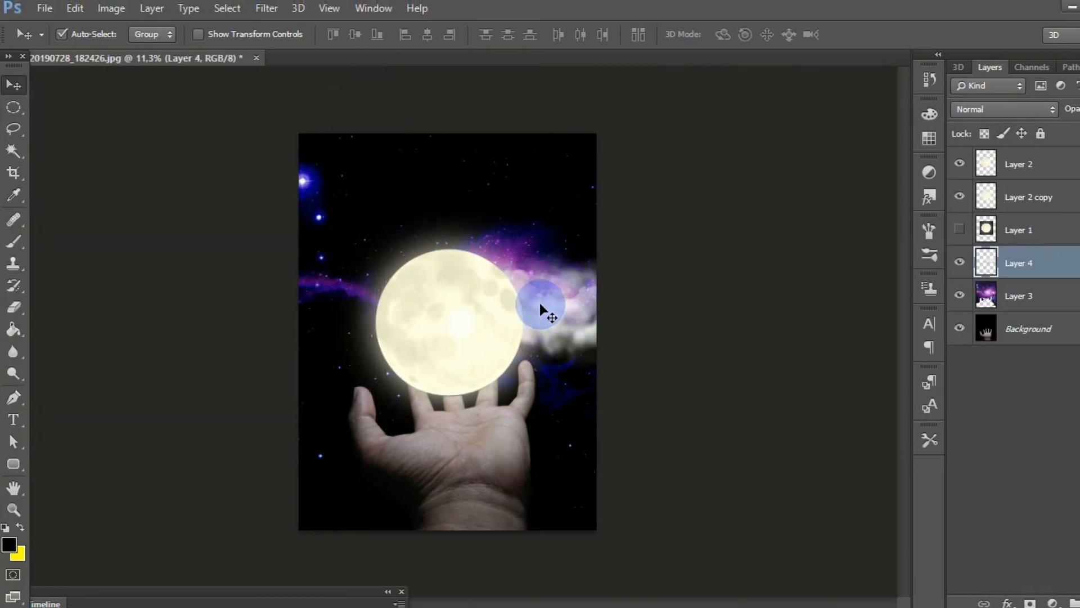
drag(542, 306, 482, 371)
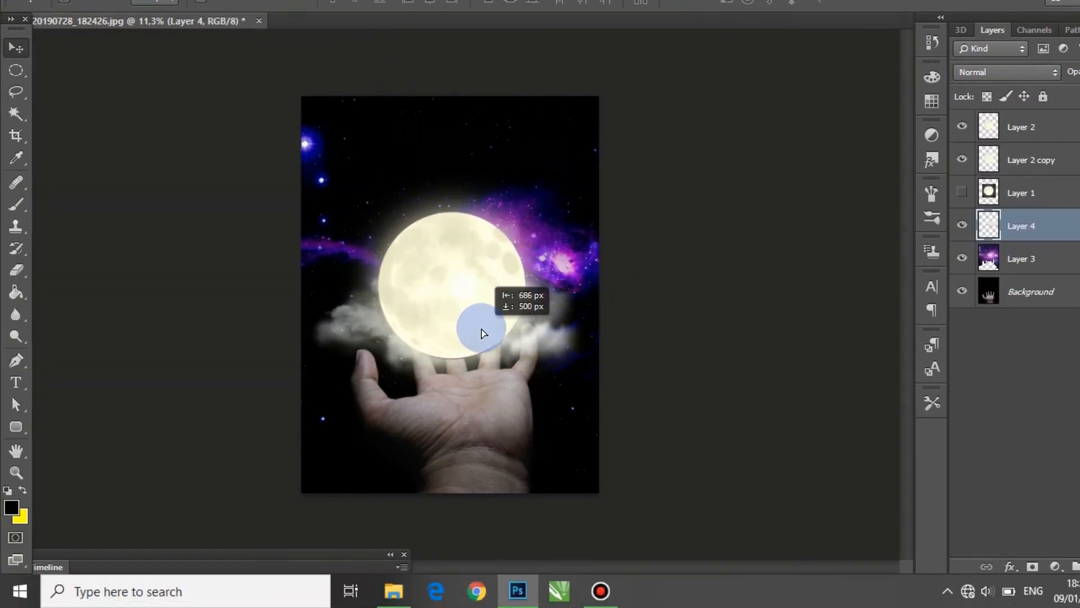
drag(482, 333, 489, 336)
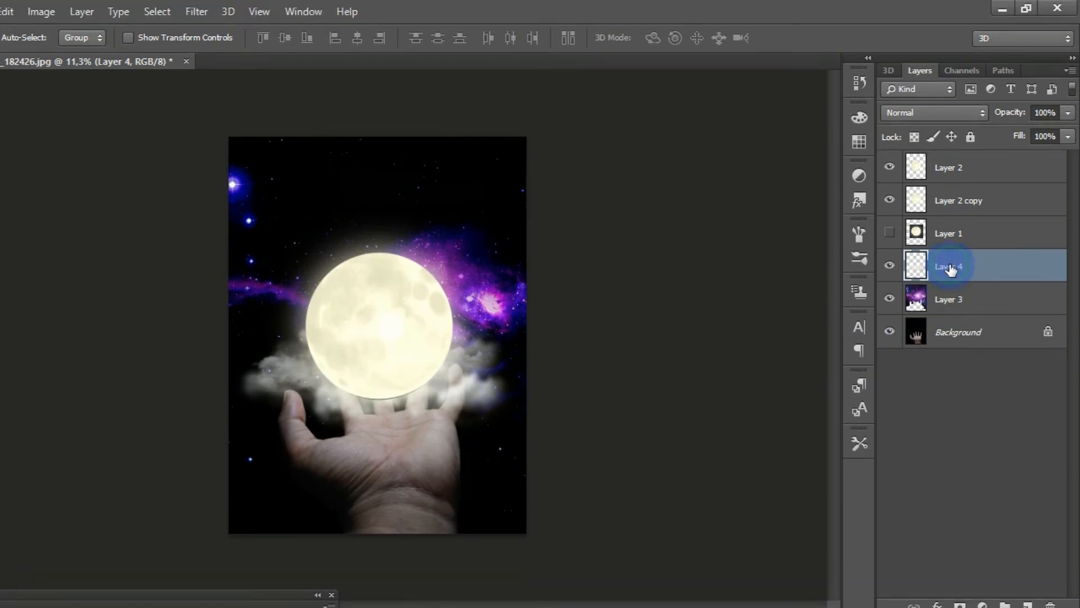
Step: Move the smoke layer to the top of the layer stack and nudge it slightly over the moon's lower edge
drag(950, 270, 957, 164)
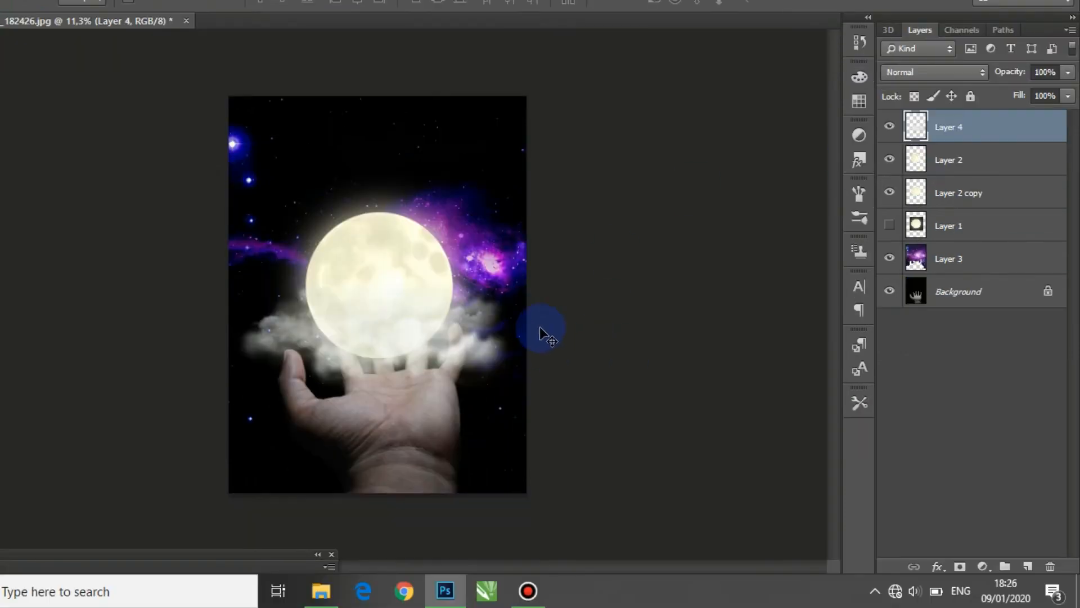
click(540, 339)
drag(471, 341, 474, 343)
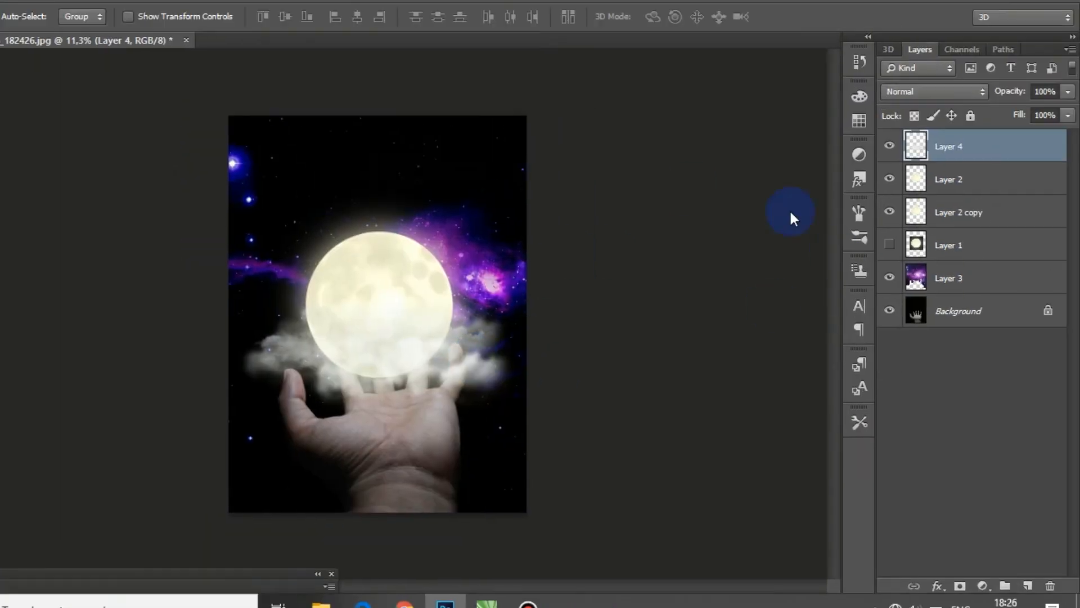
scroll(388, 314, down, 2)
scroll(461, 314, up, 6)
scroll(461, 314, down, 2)
scroll(461, 314, up, 2)
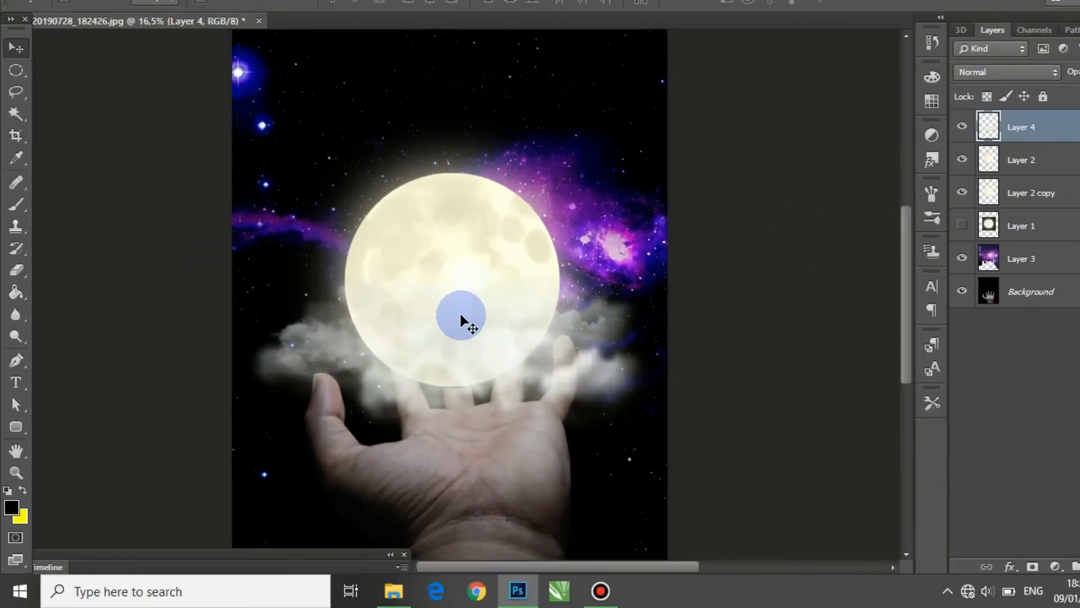
scroll(461, 314, down, 5)
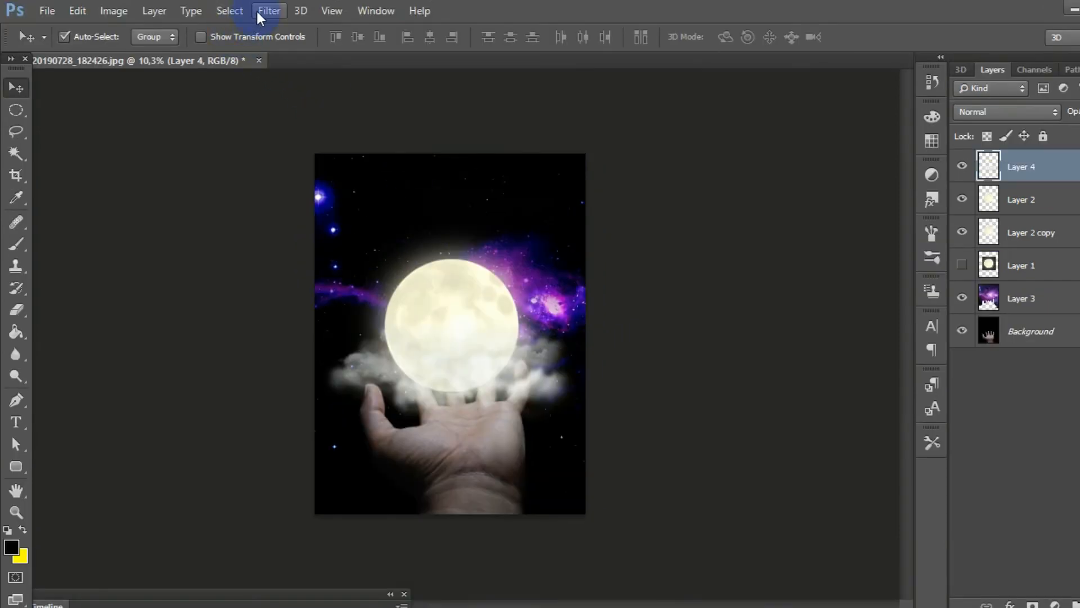
click(267, 11)
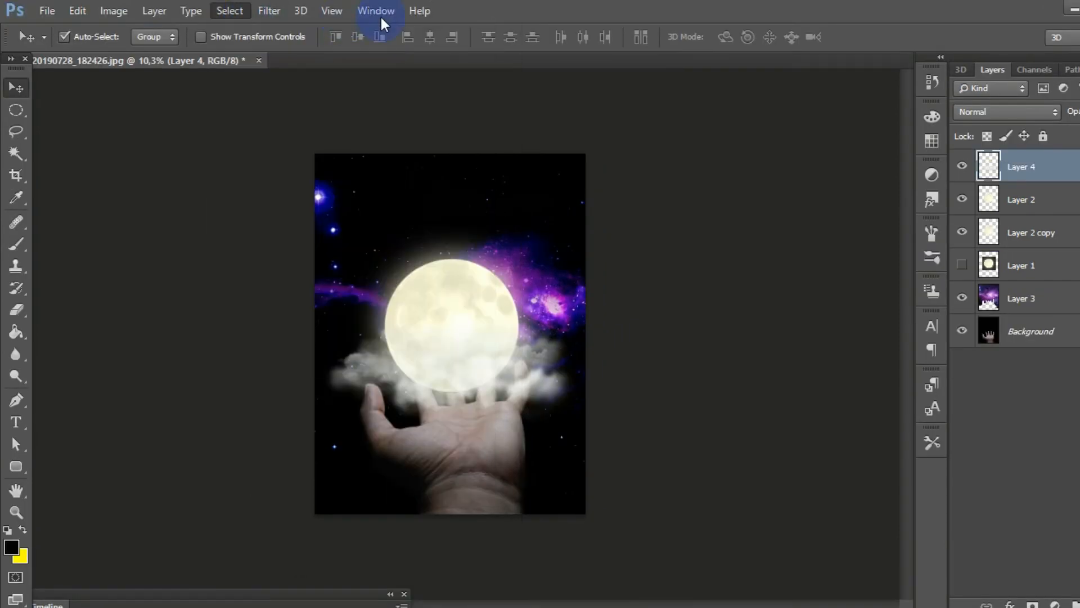
click(637, 160)
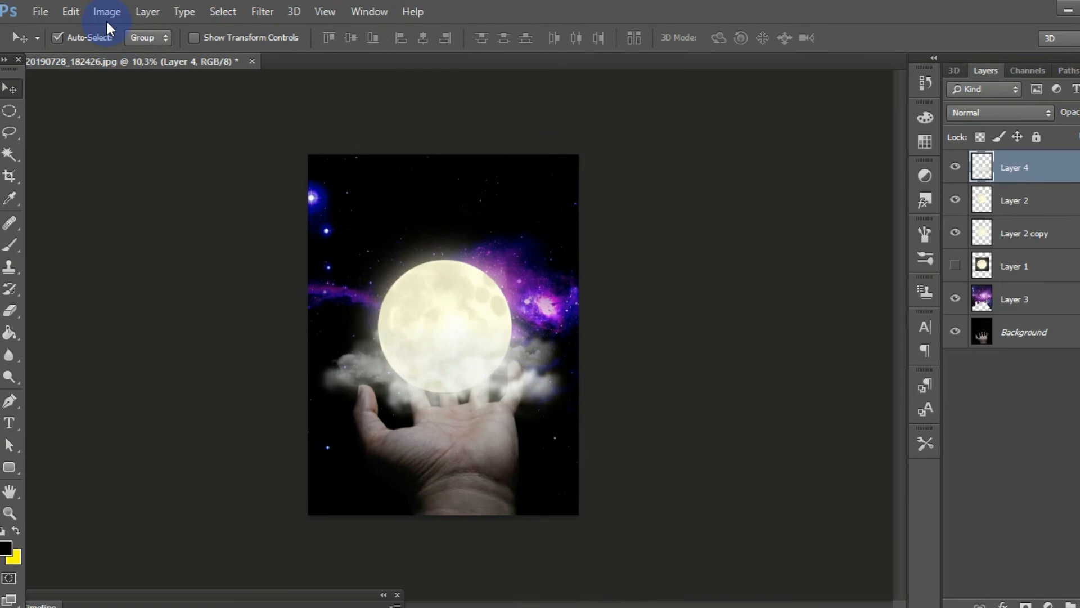
Step: Apply Levels to the smoke layer with input levels 30, 0,81 and 200 and output black level 1
click(107, 21)
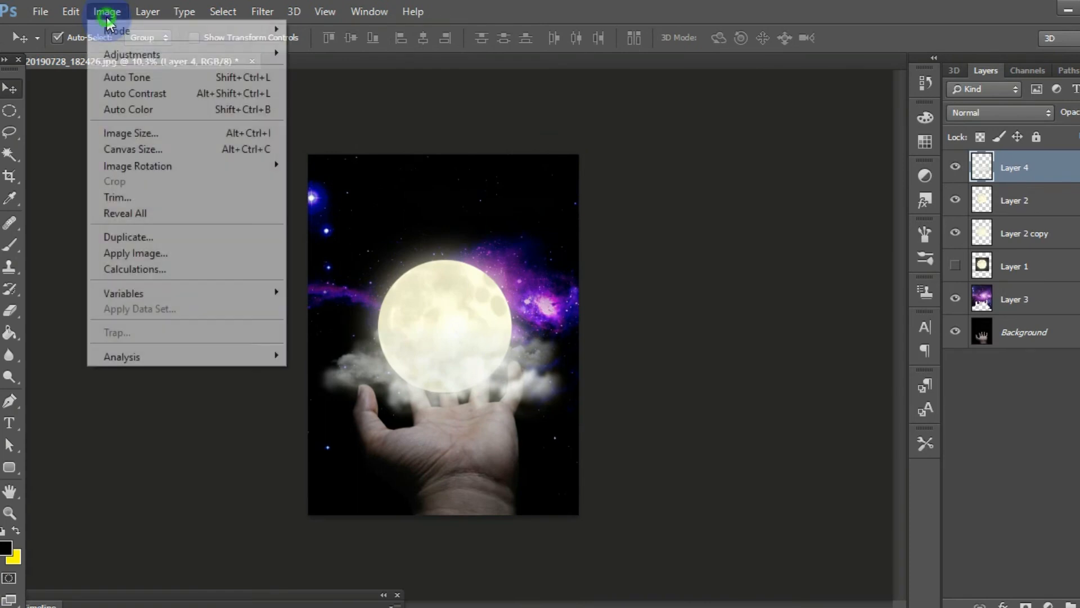
mouse_move(224, 62)
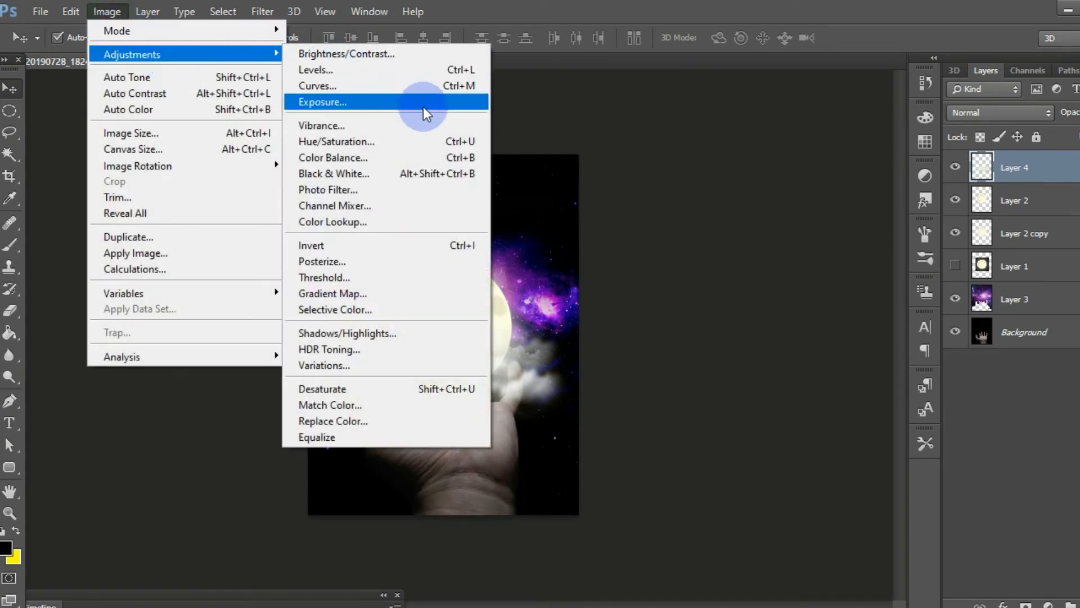
click(413, 68)
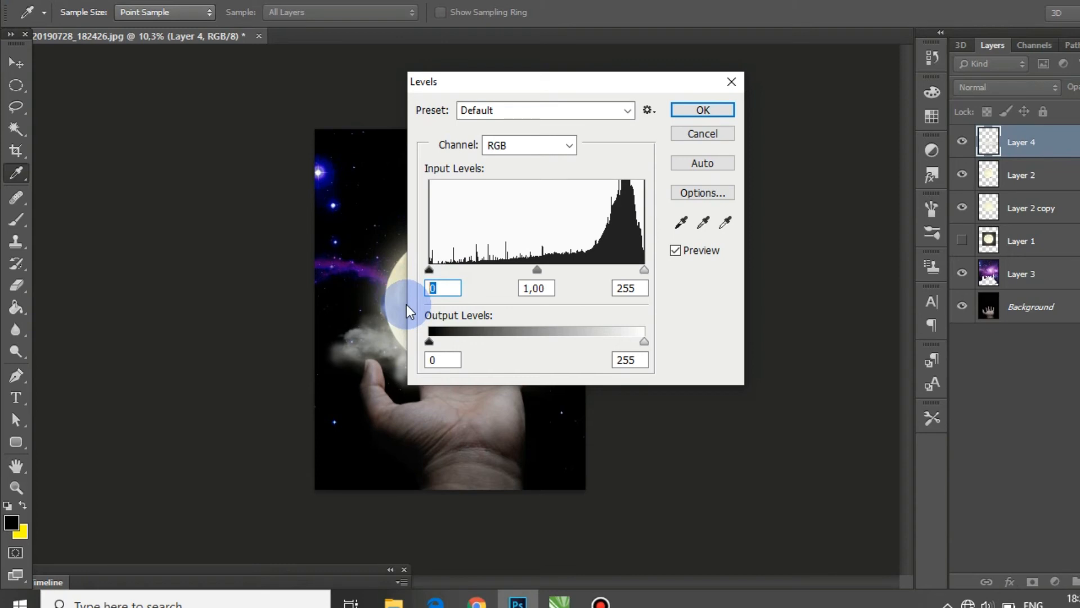
text(30)
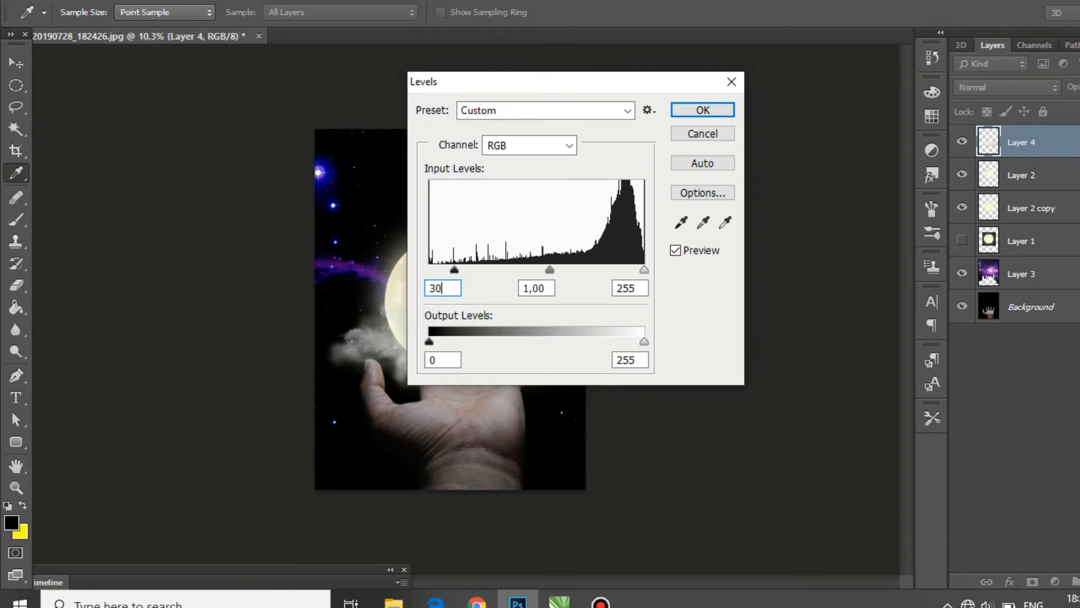
click(535, 289)
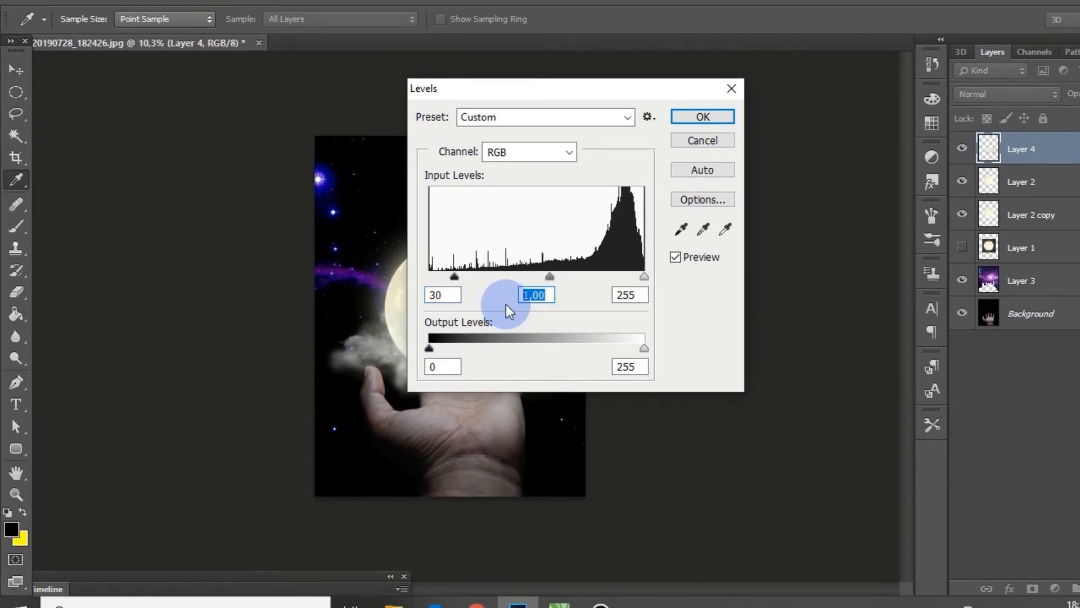
text(0,81)
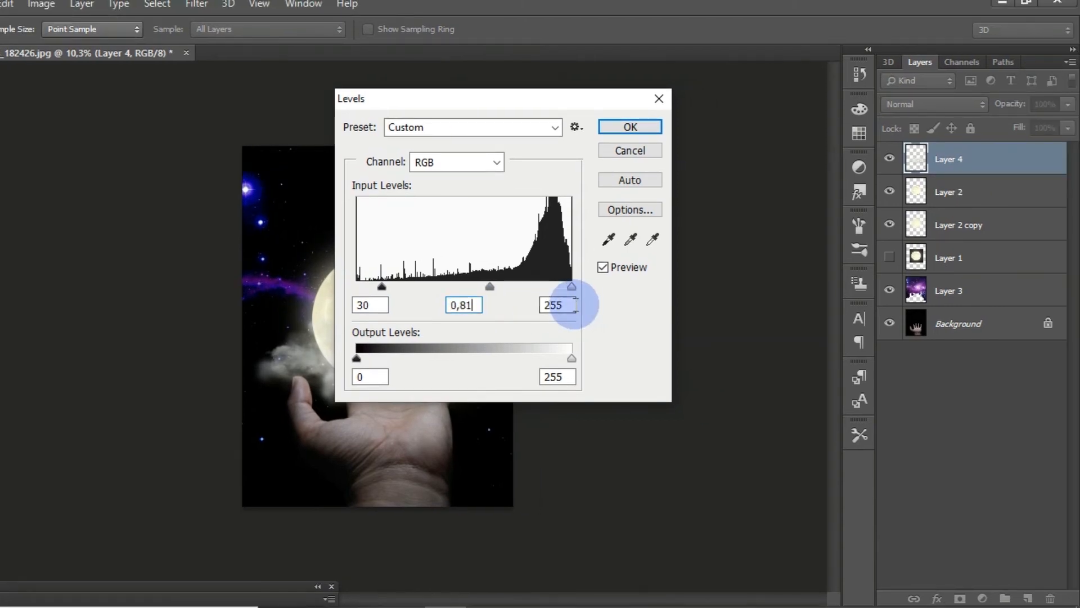
double_click(575, 305)
text(200)
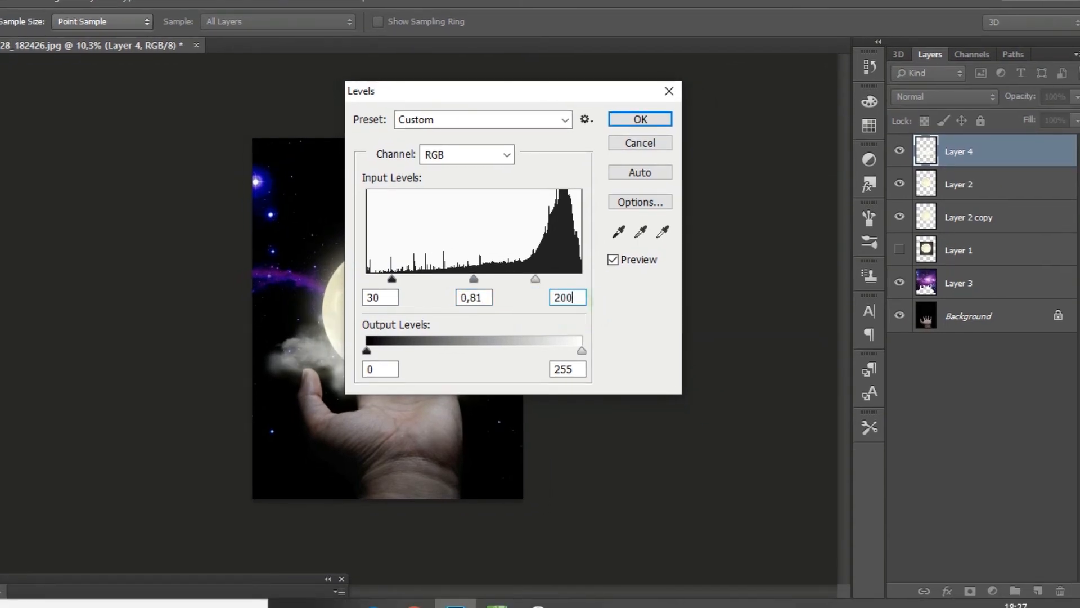
double_click(380, 369)
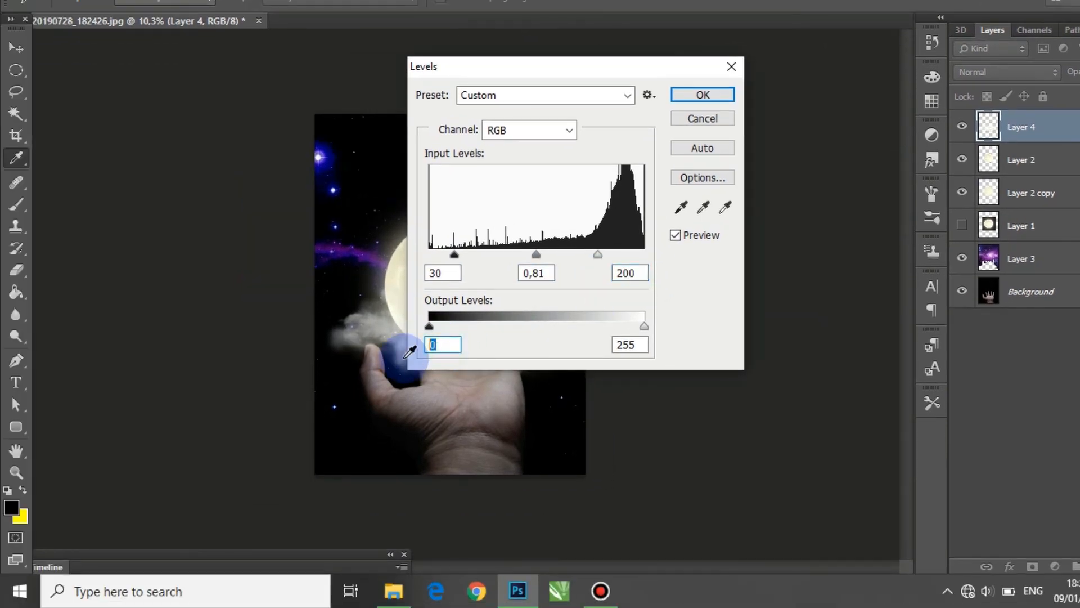
text(1)
click(608, 140)
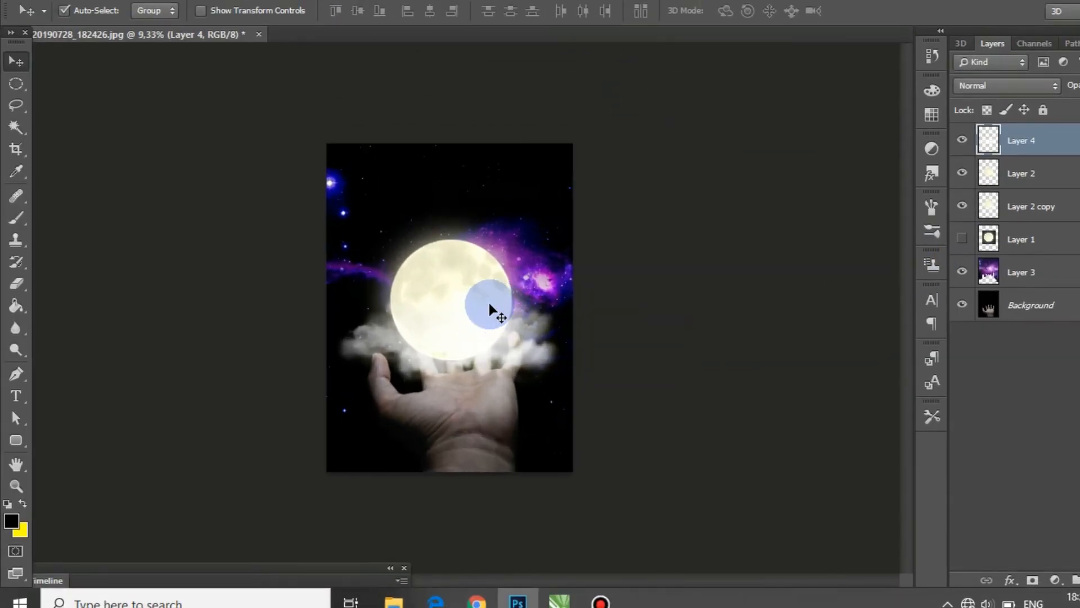
Step: Apply Color Balance to the smoke layer's midtones with color levels -17, -16 and 0
scroll(489, 311, up, 2)
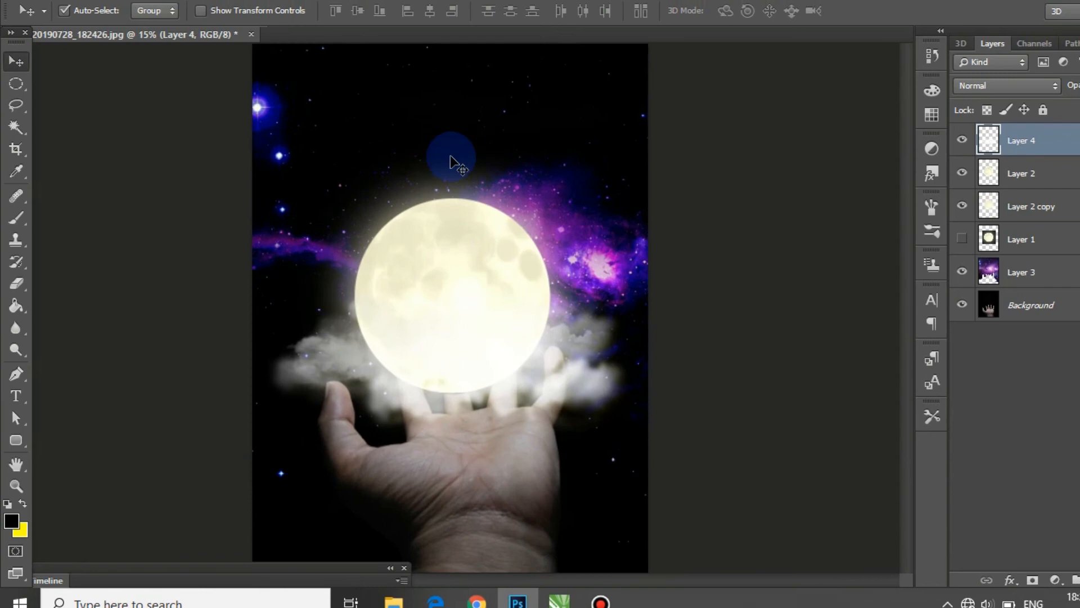
click(115, 5)
mouse_move(153, 49)
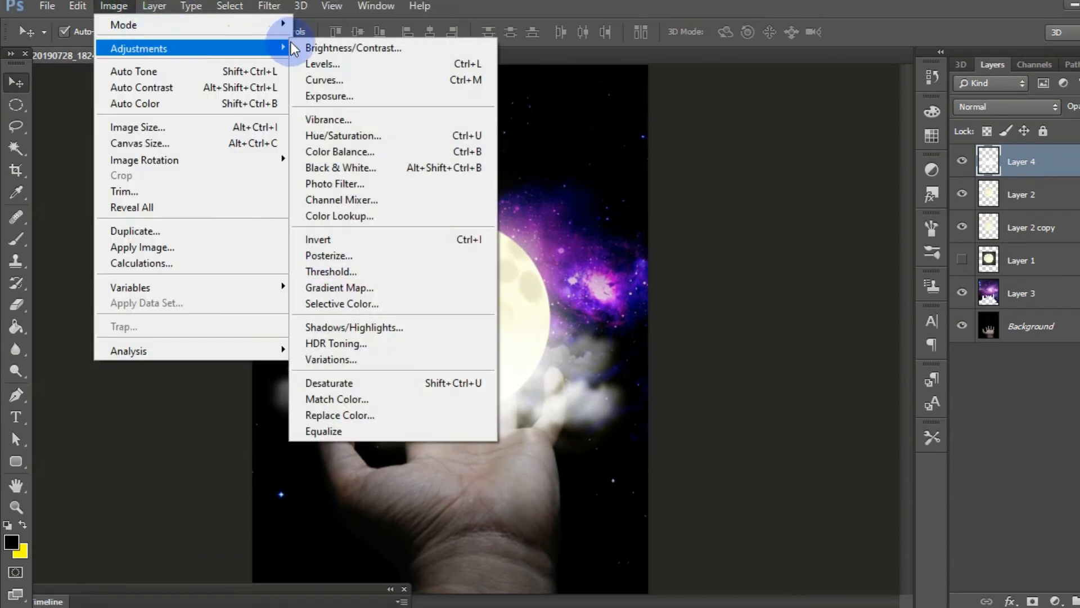
click(408, 157)
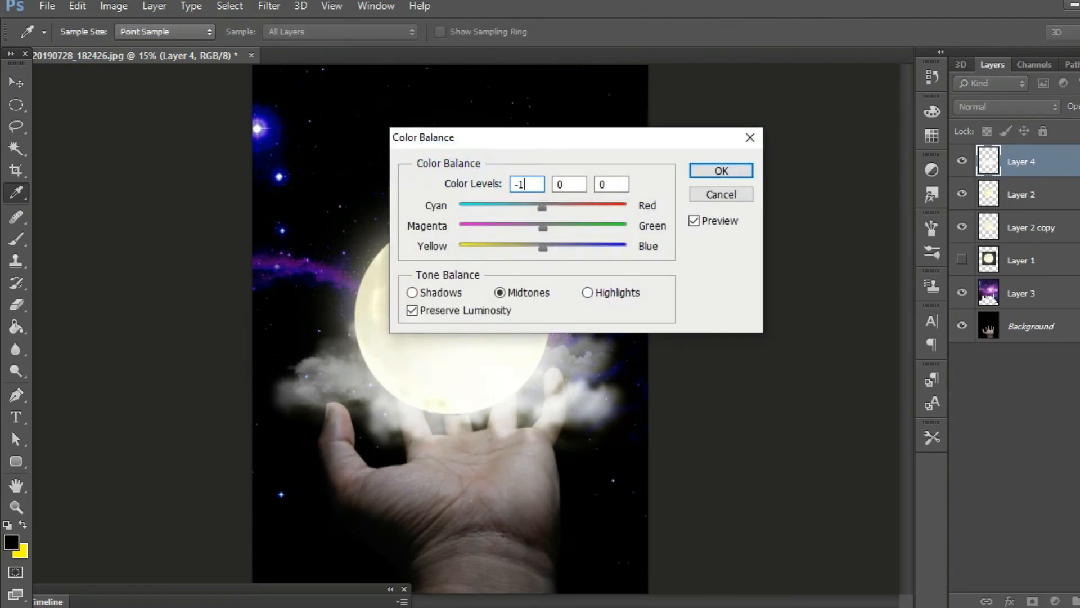
key(Tab)
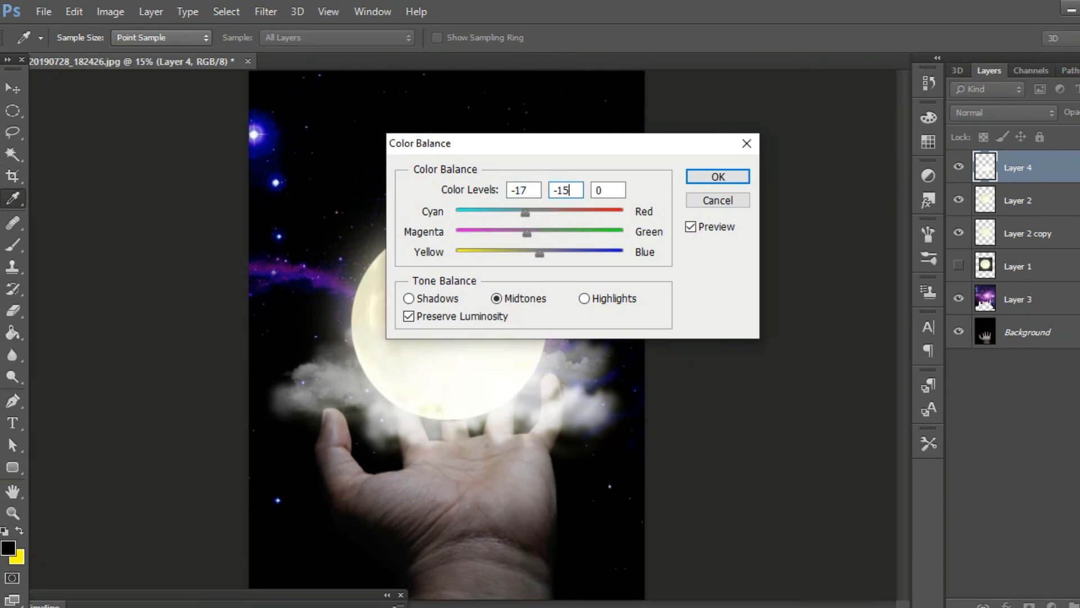
text(-16)
key(Tab)
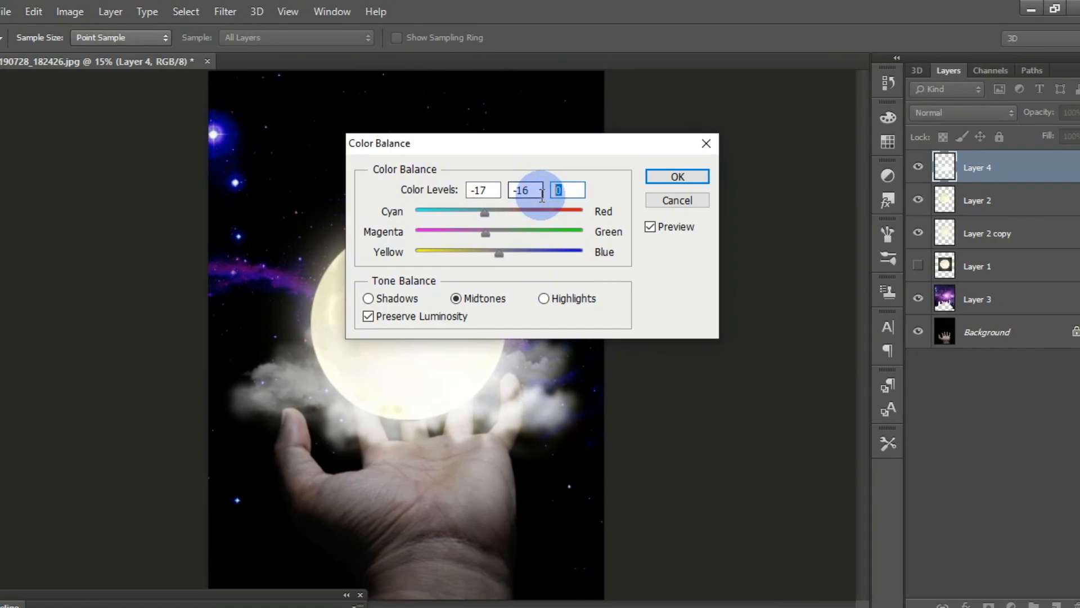
click(658, 172)
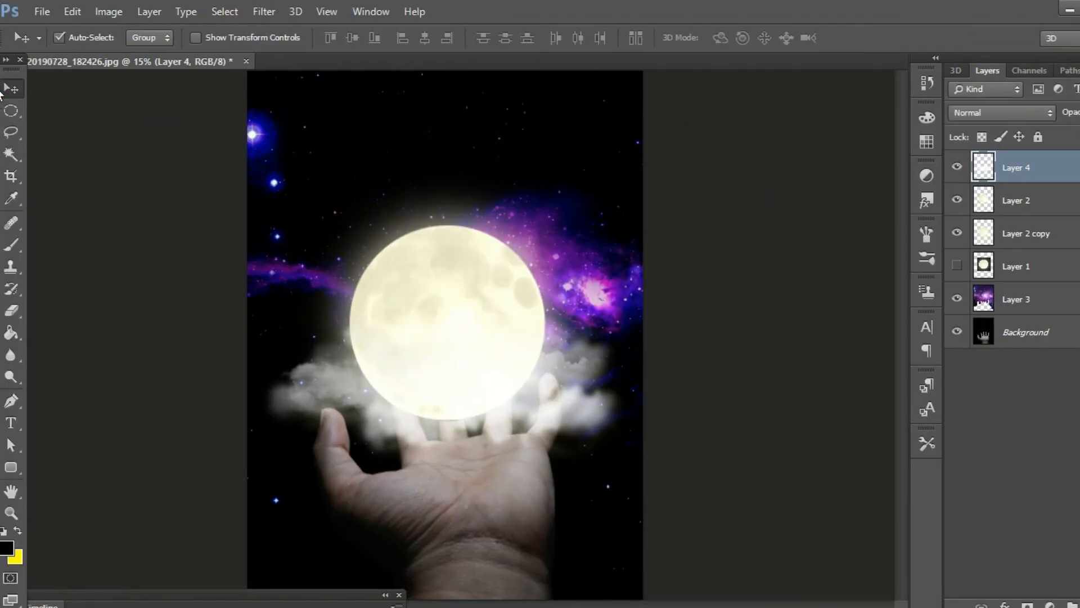
Step: Examine how the adjusted smoke blends with the moon and fingertips, both up close and in the whole image
scroll(486, 409, down, 3)
scroll(486, 409, up, 7)
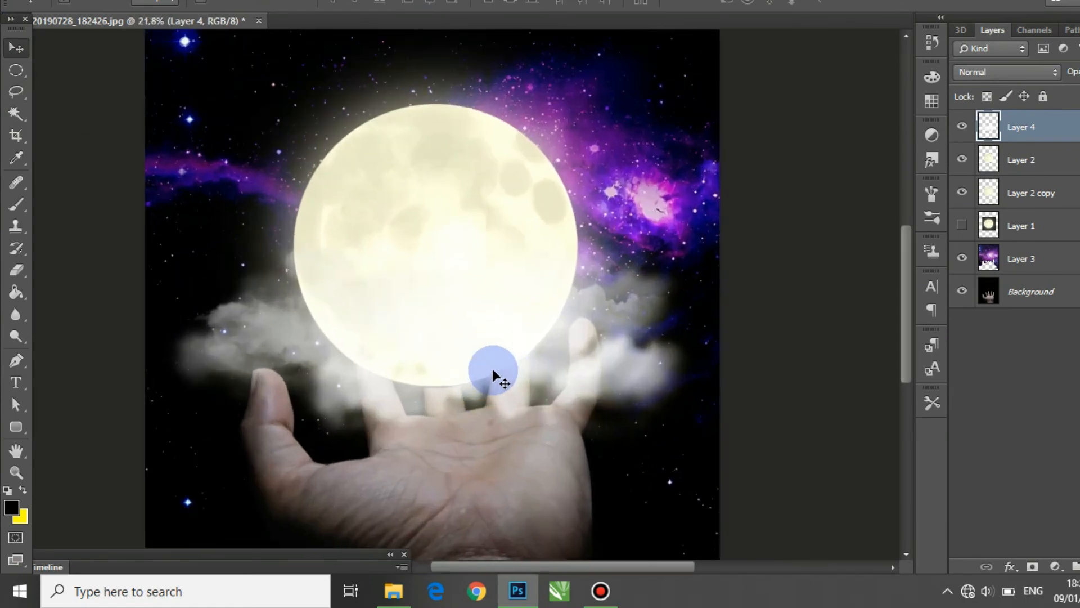
scroll(486, 409, down, 6)
scroll(491, 369, up, 3)
scroll(492, 369, down, 2)
scroll(491, 369, up, 2)
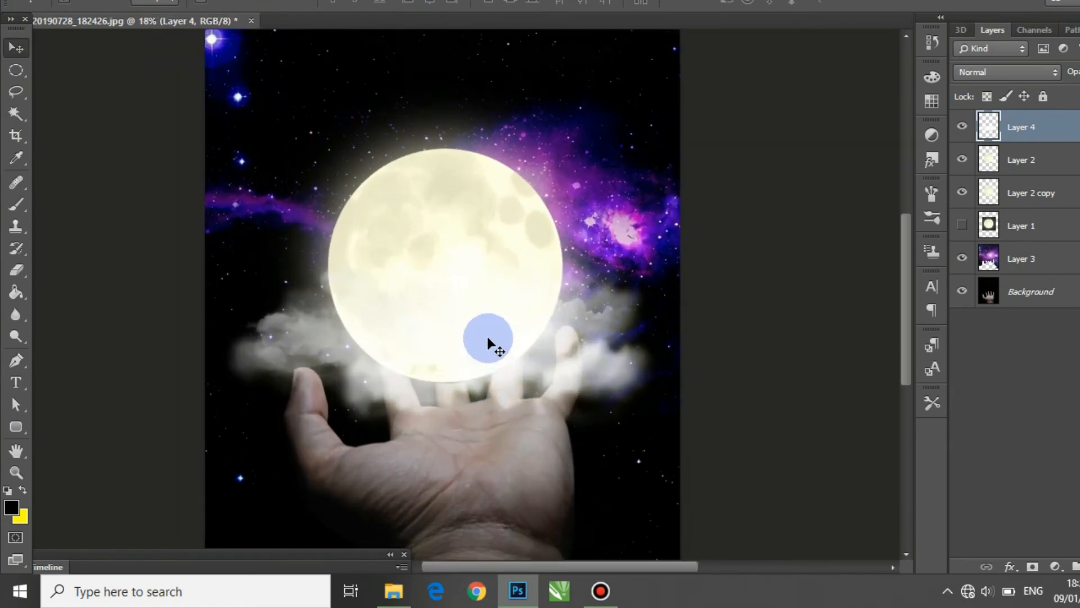
scroll(488, 337, down, 4)
scroll(487, 336, up, 2)
scroll(487, 336, down, 2)
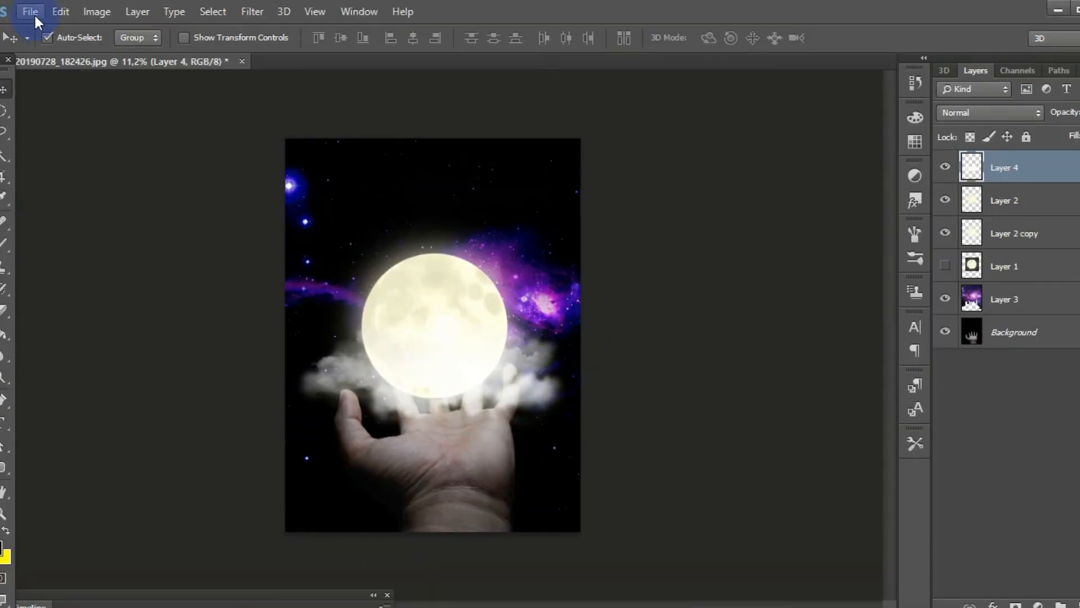
Step: Open the red moon image 580b585b2edbce24c47b2708.png
click(31, 12)
click(40, 43)
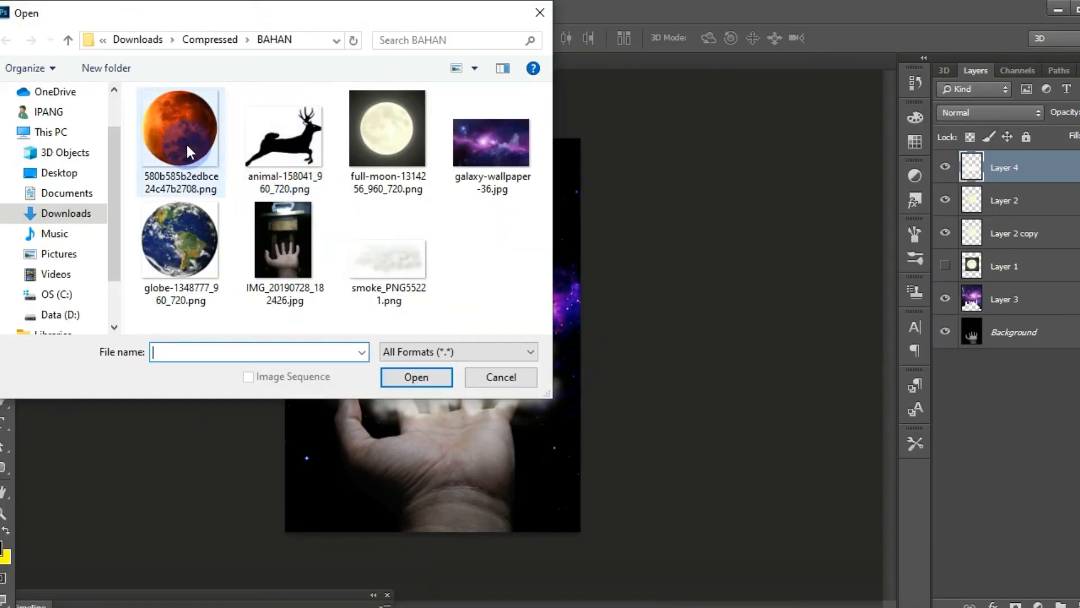
click(186, 147)
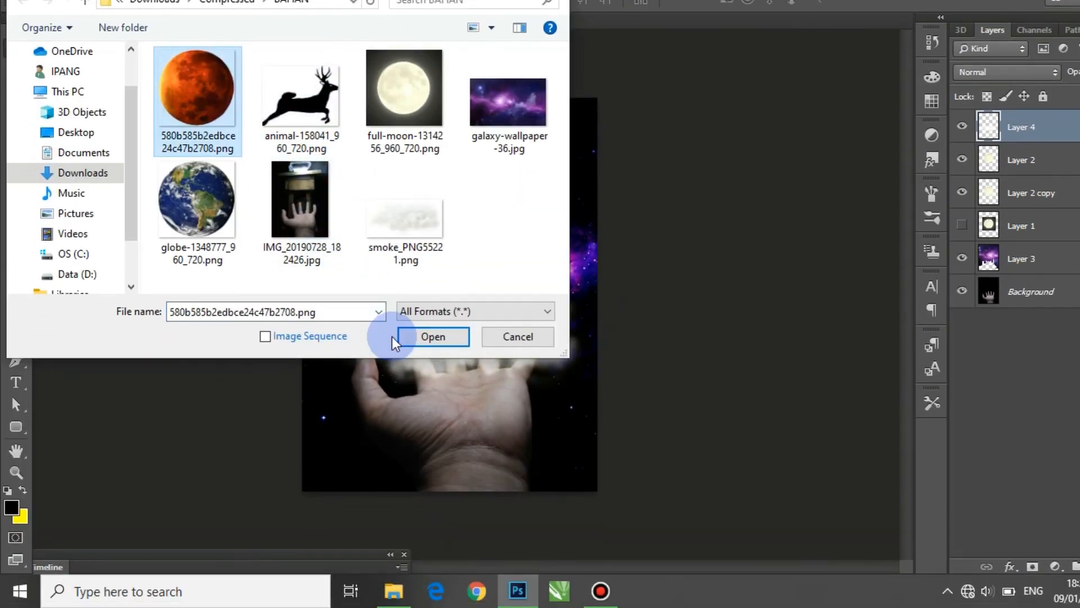
click(417, 377)
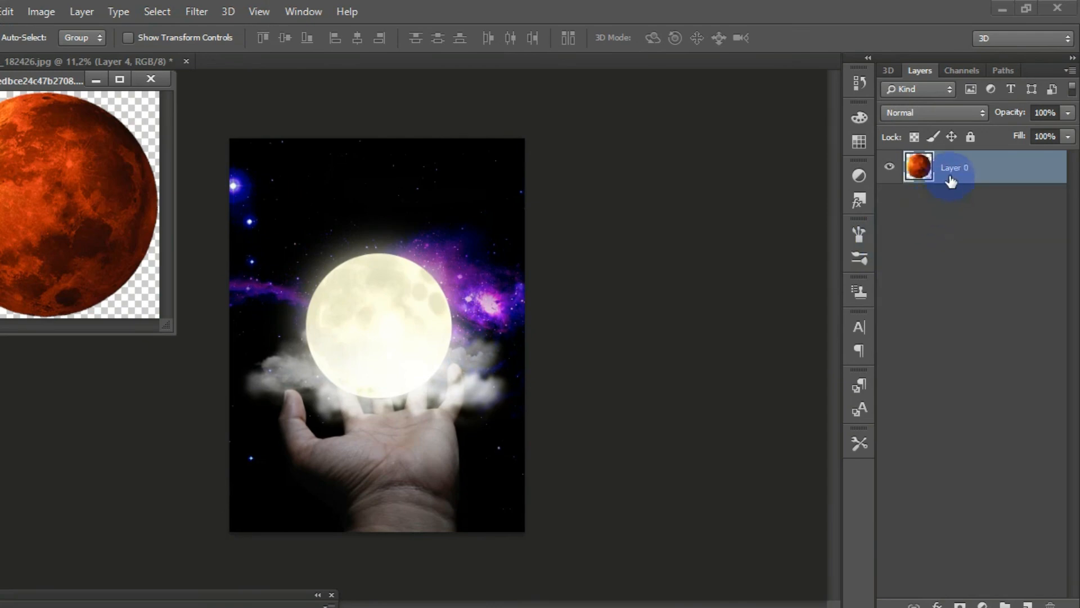
Step: Copy the red moon into the hand document beside the blue stars at the image's upper left and lower its opacity to about 74%
drag(975, 146, 349, 208)
click(216, 78)
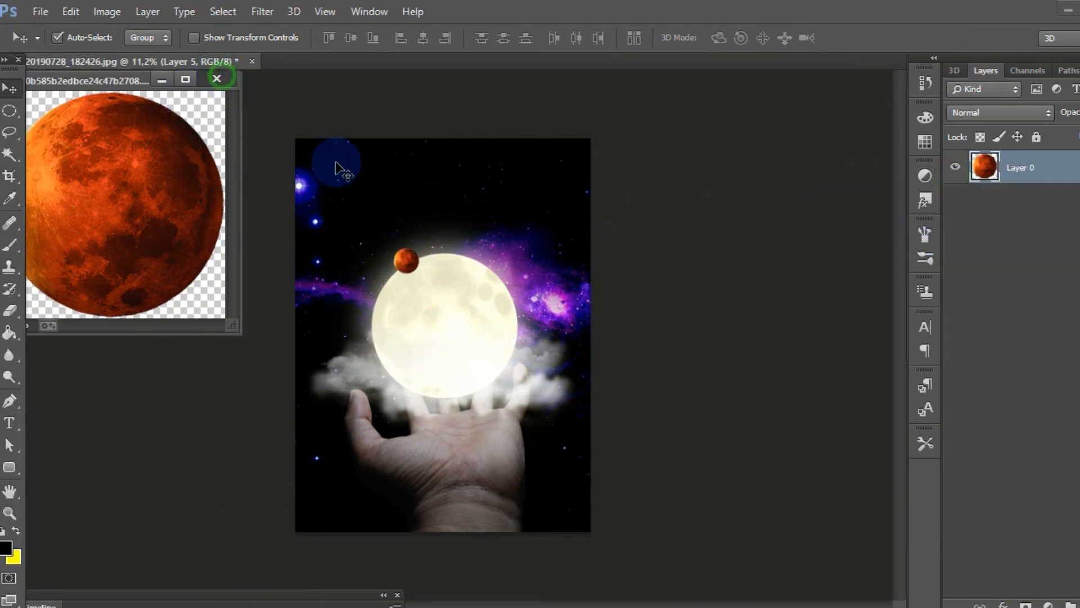
drag(412, 260, 330, 236)
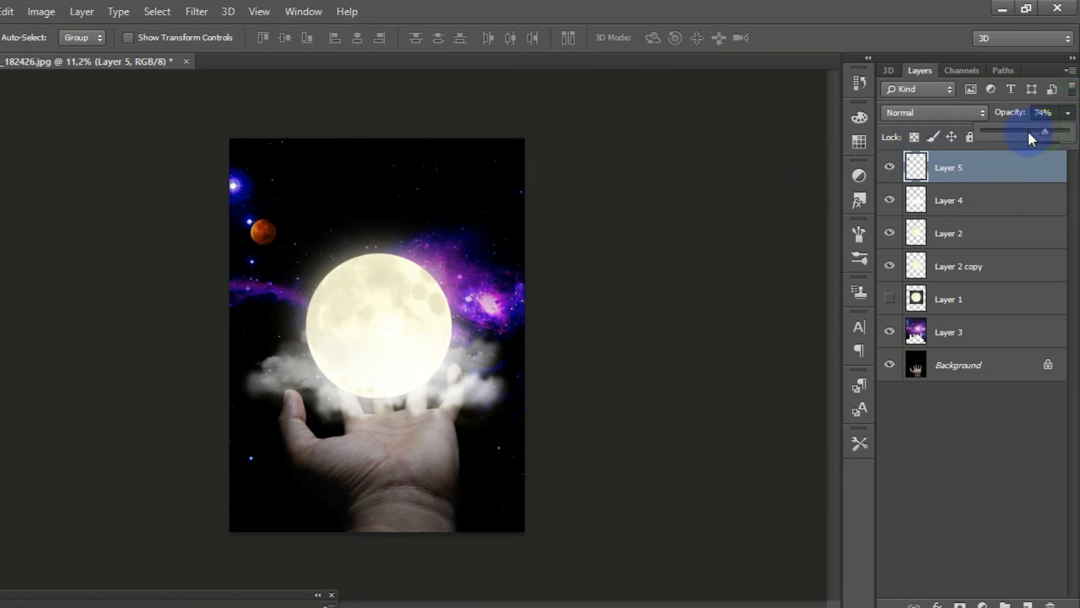
click(728, 230)
click(103, 422)
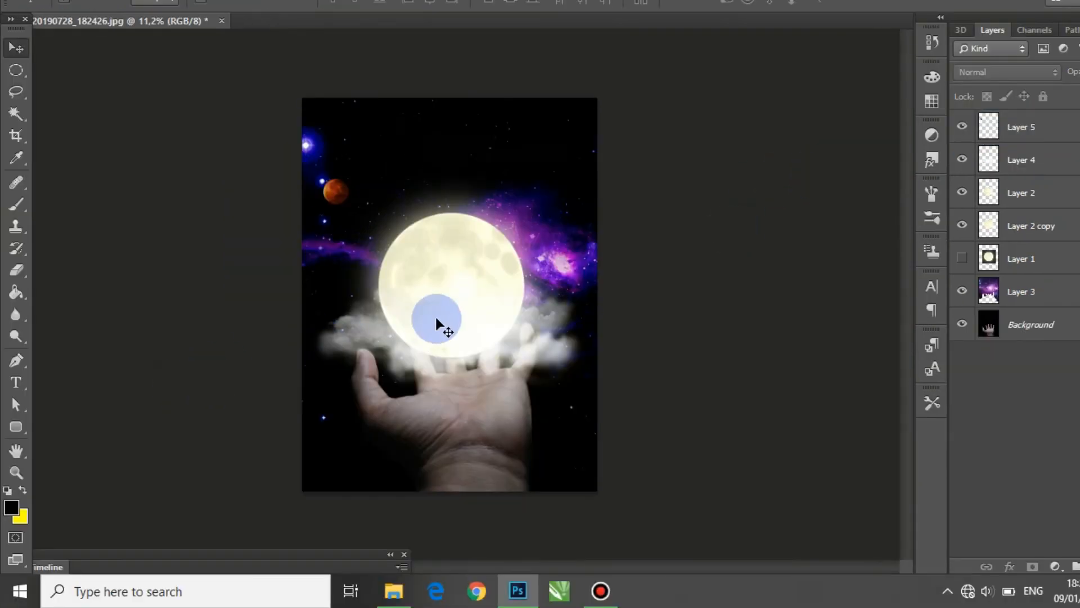
Step: Review the composition up close and as a whole, checking the red moon, glowing moon, smoke and hand
scroll(364, 360, up, 5)
scroll(365, 359, down, 5)
scroll(364, 359, up, 6)
scroll(438, 326, up, 2)
scroll(438, 324, down, 5)
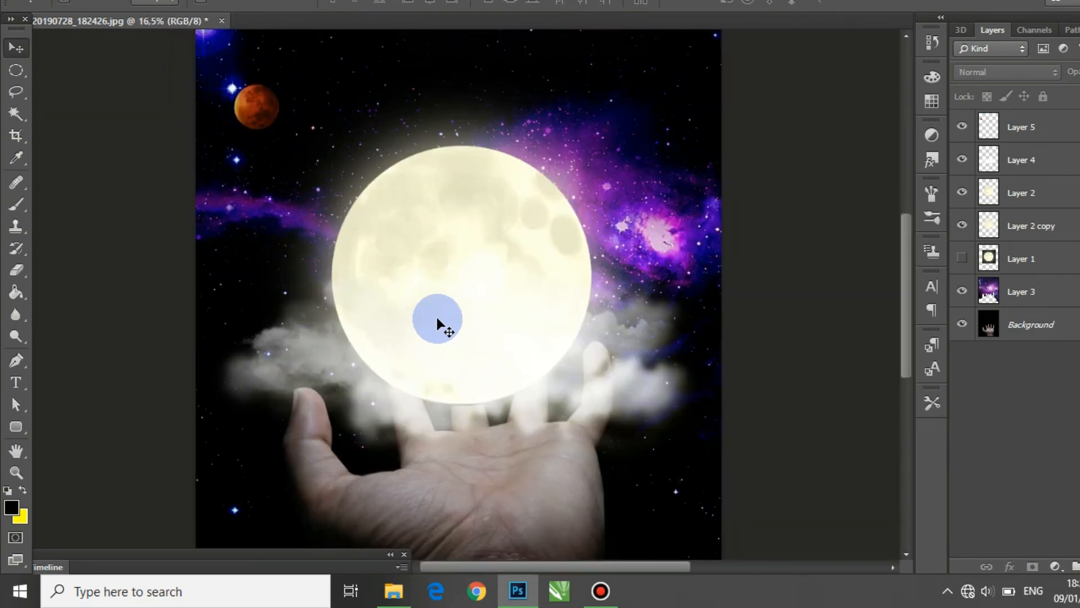
scroll(439, 325, up, 1)
scroll(439, 326, up, 2)
scroll(439, 325, down, 1)
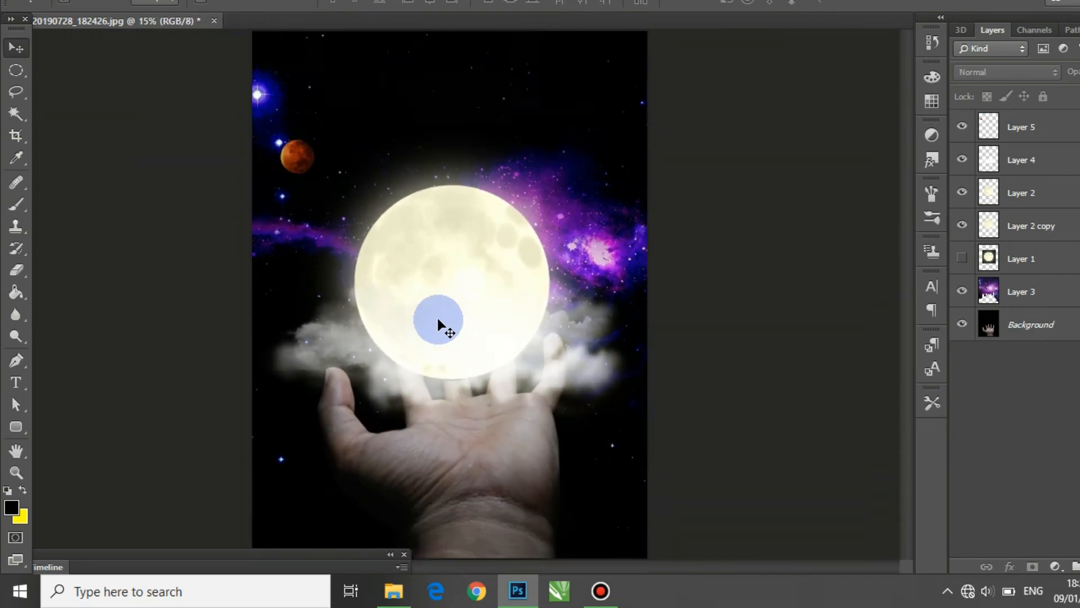
scroll(439, 326, down, 2)
scroll(439, 326, up, 2)
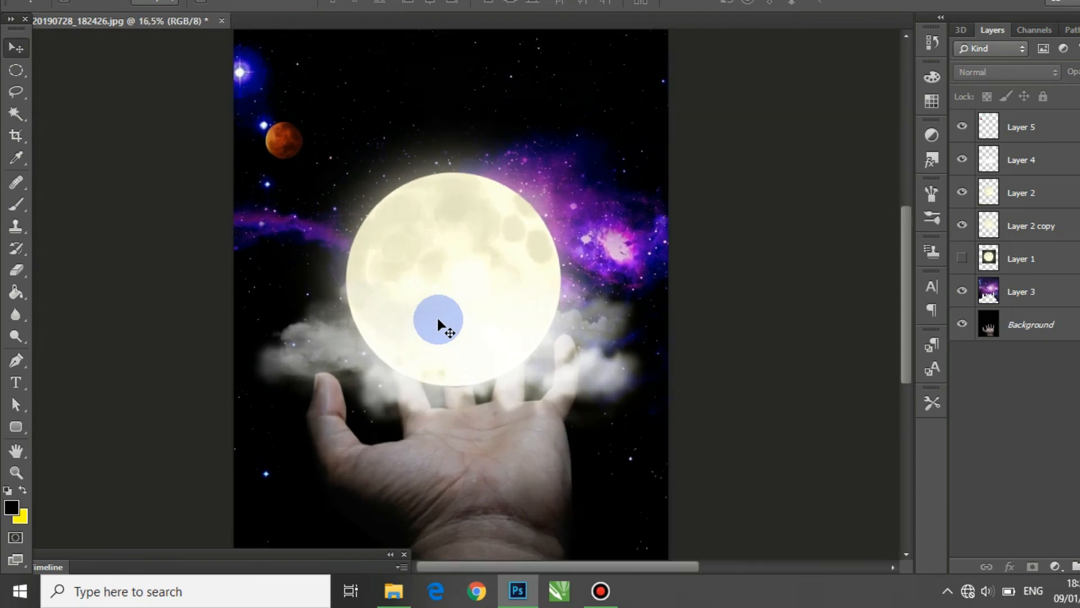
scroll(439, 325, down, 1)
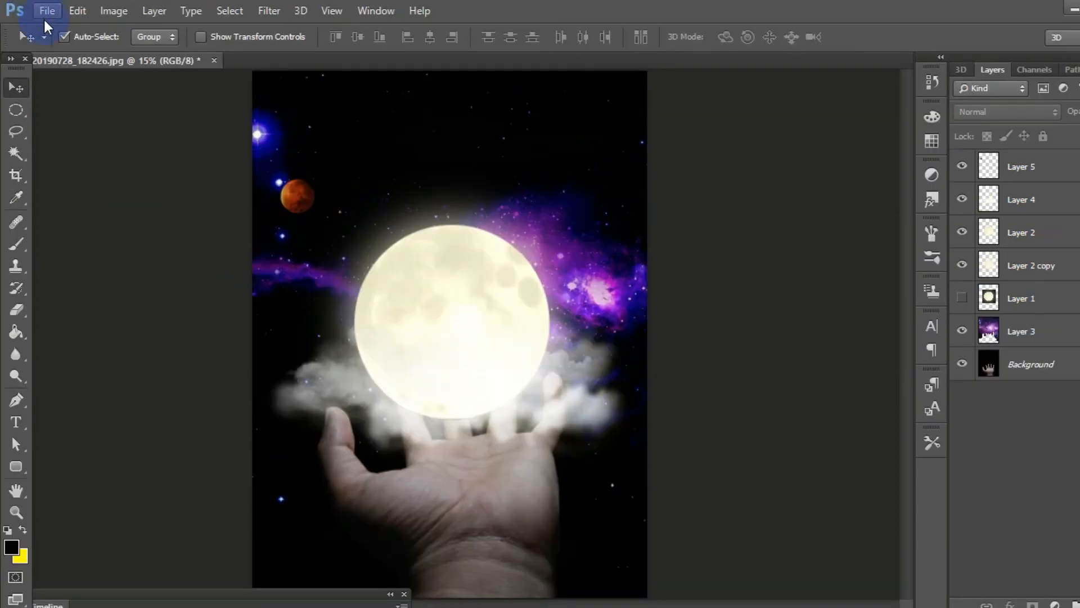
click(45, 11)
click(624, 203)
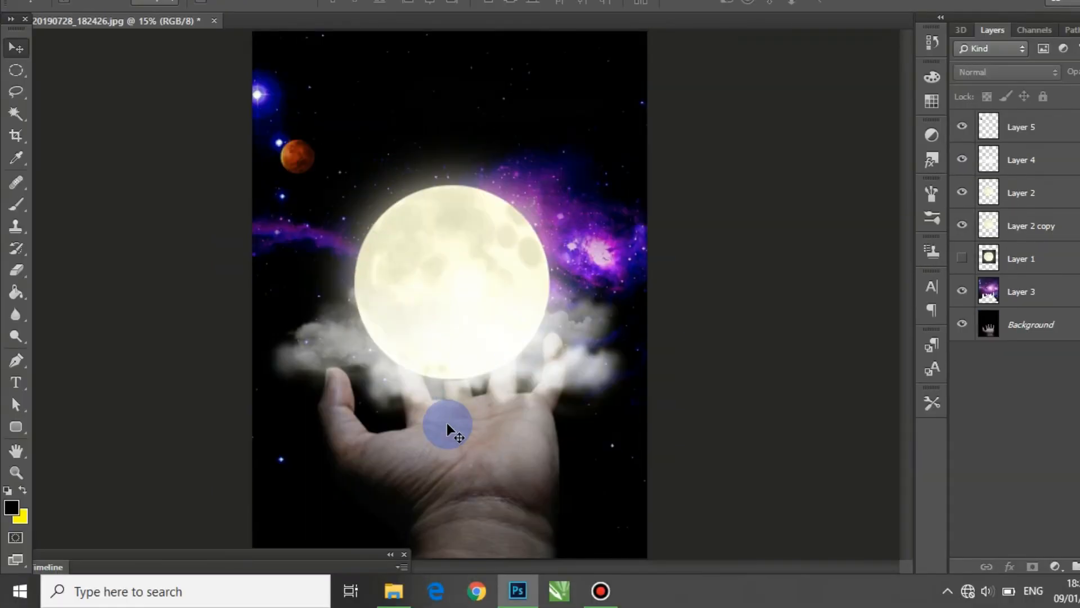